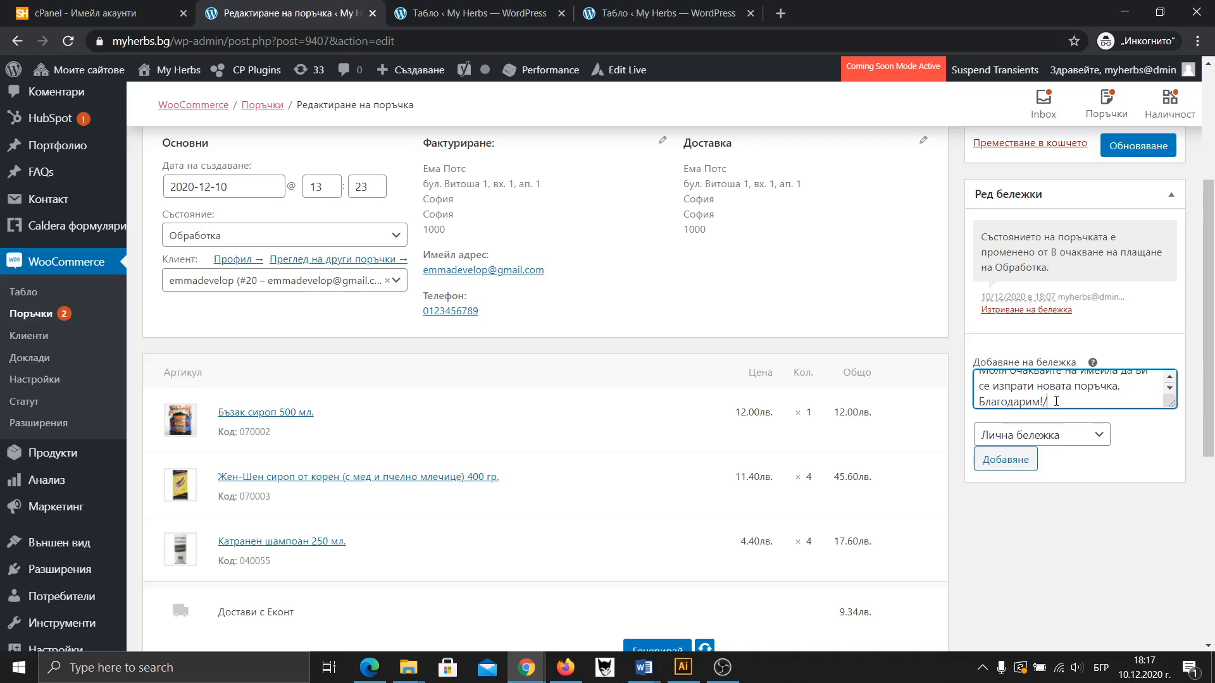
Post the aloe vera note as a 'Бележка към клиента' note, then bring up the Gmail inbox
click(1021, 436)
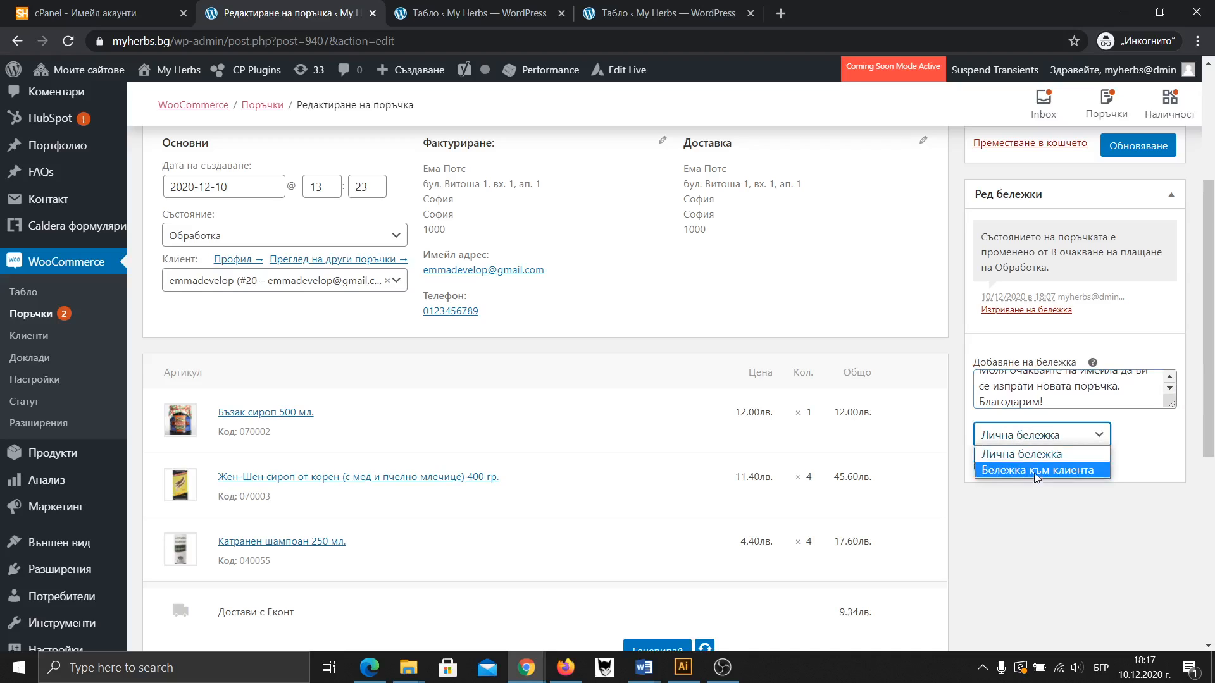
click(1035, 471)
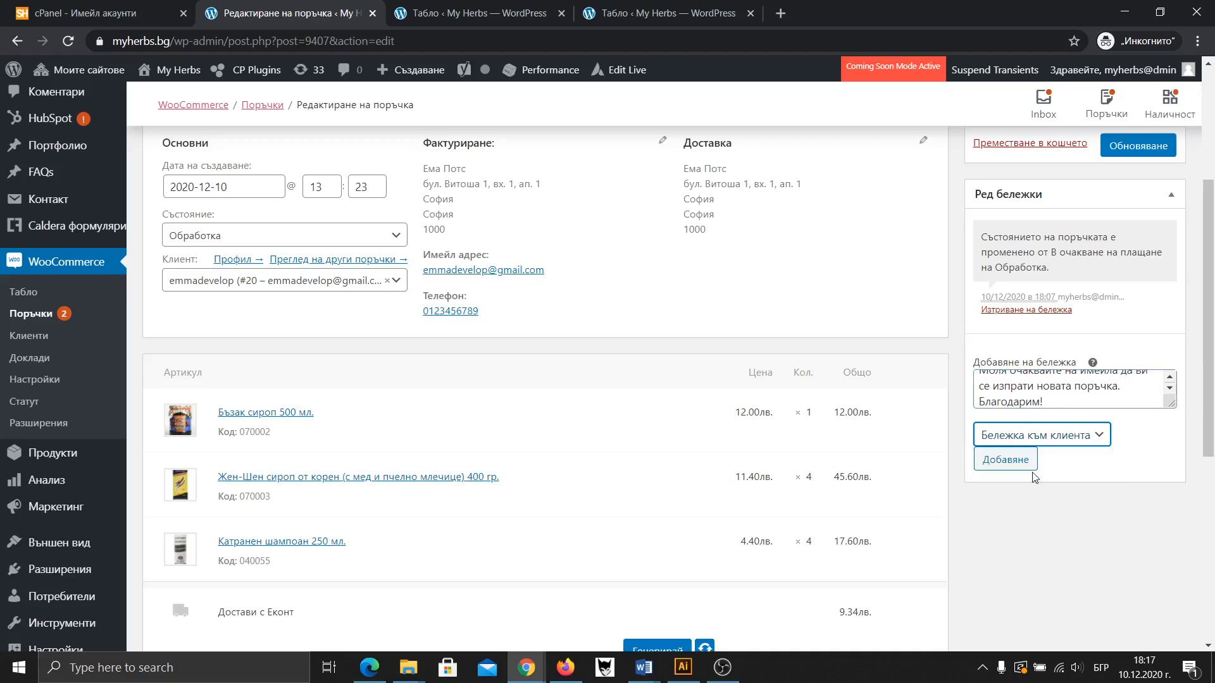
click(1000, 465)
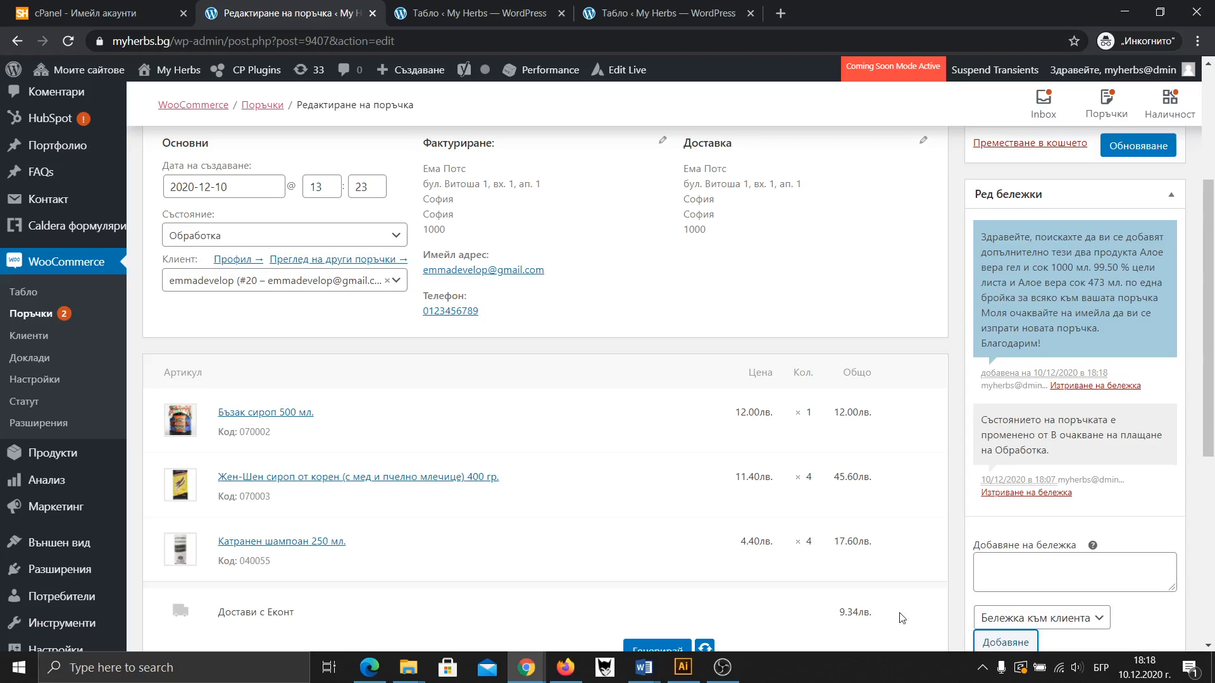
click(565, 667)
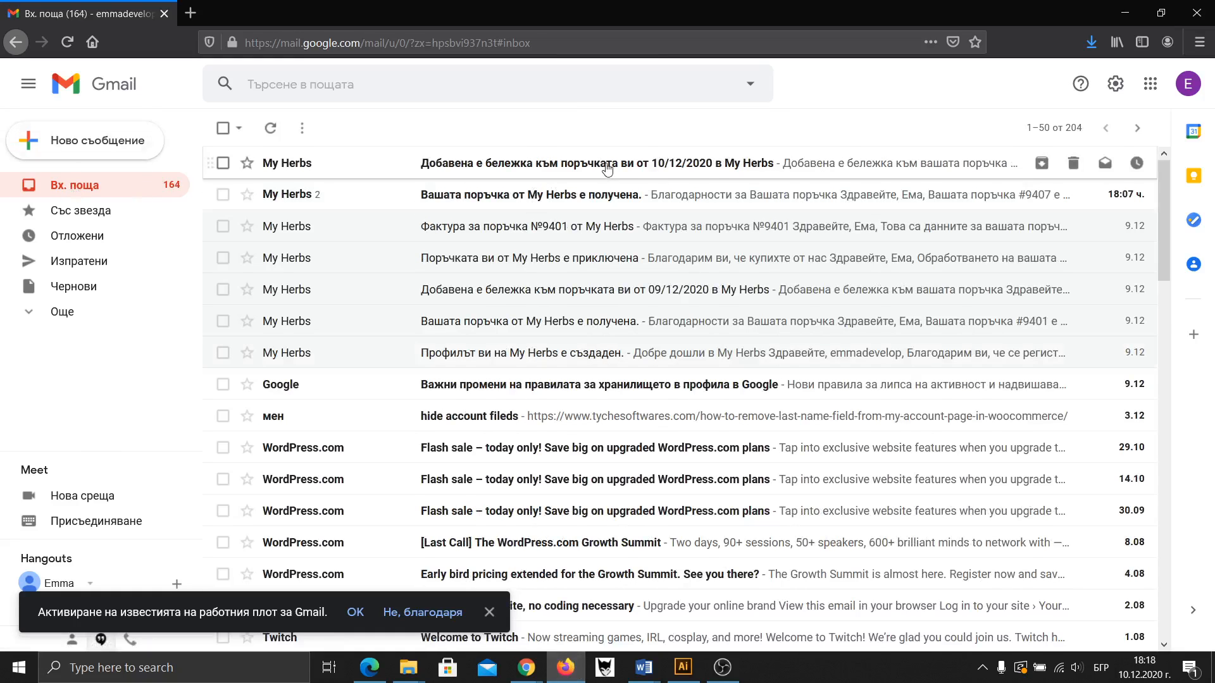
Read the newest My Herbs email about order №9407's note, then return to the order page
click(607, 167)
scroll(621, 252, down, 3)
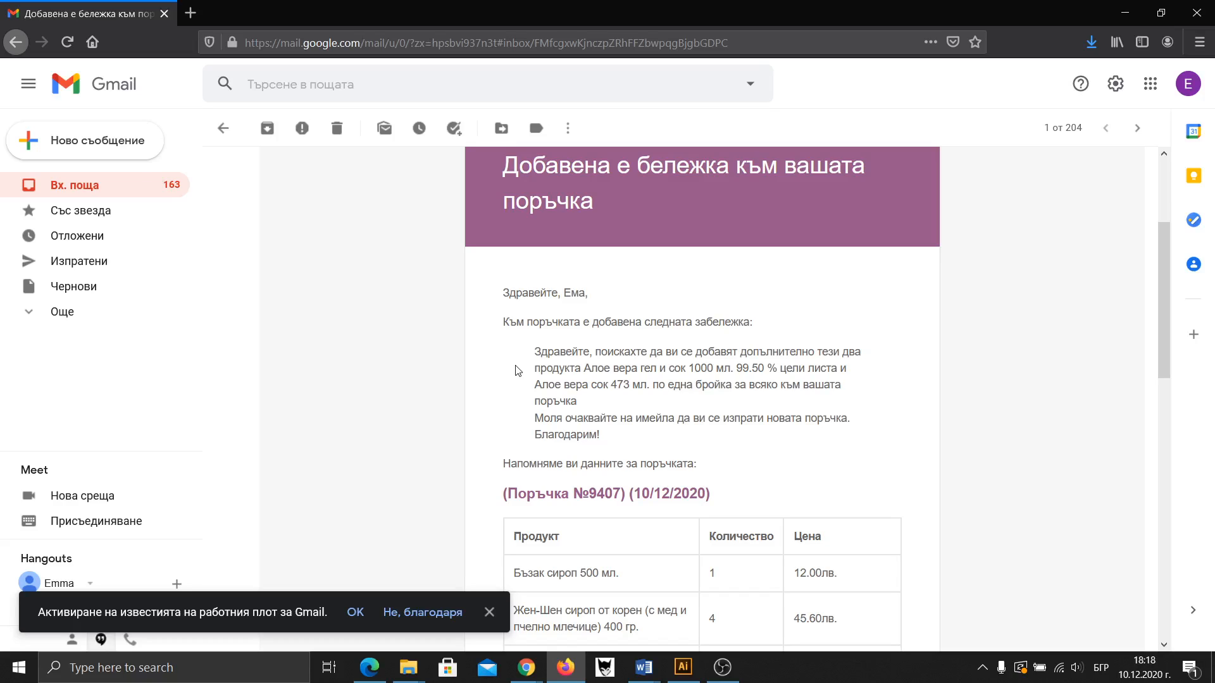
key(alt+Tab)
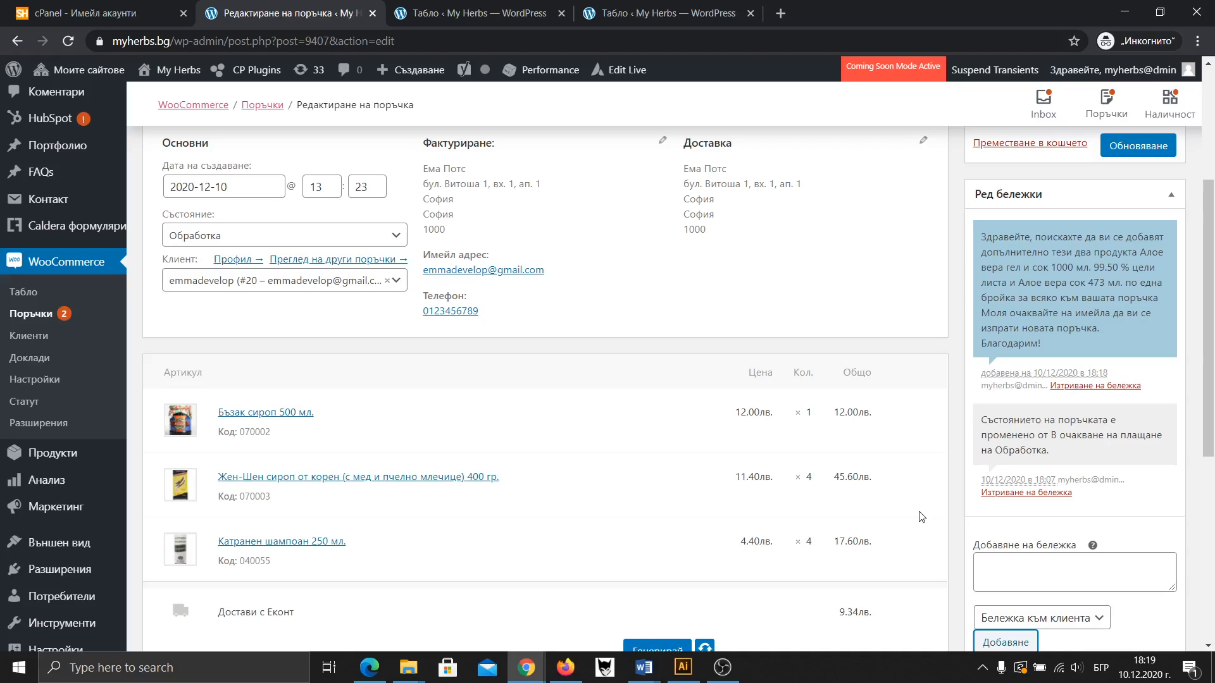
scroll(921, 517, up, 3)
scroll(597, 529, down, 8)
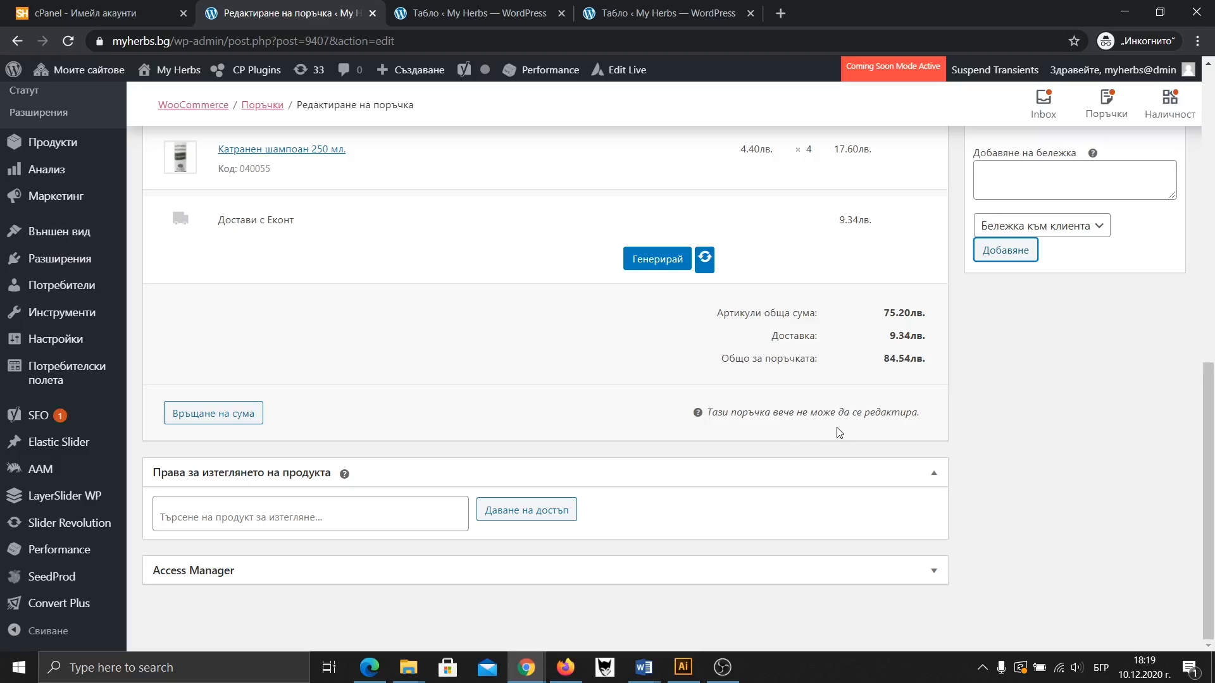
mouse_move(698, 417)
scroll(565, 427, up, 6)
scroll(565, 427, up, 1)
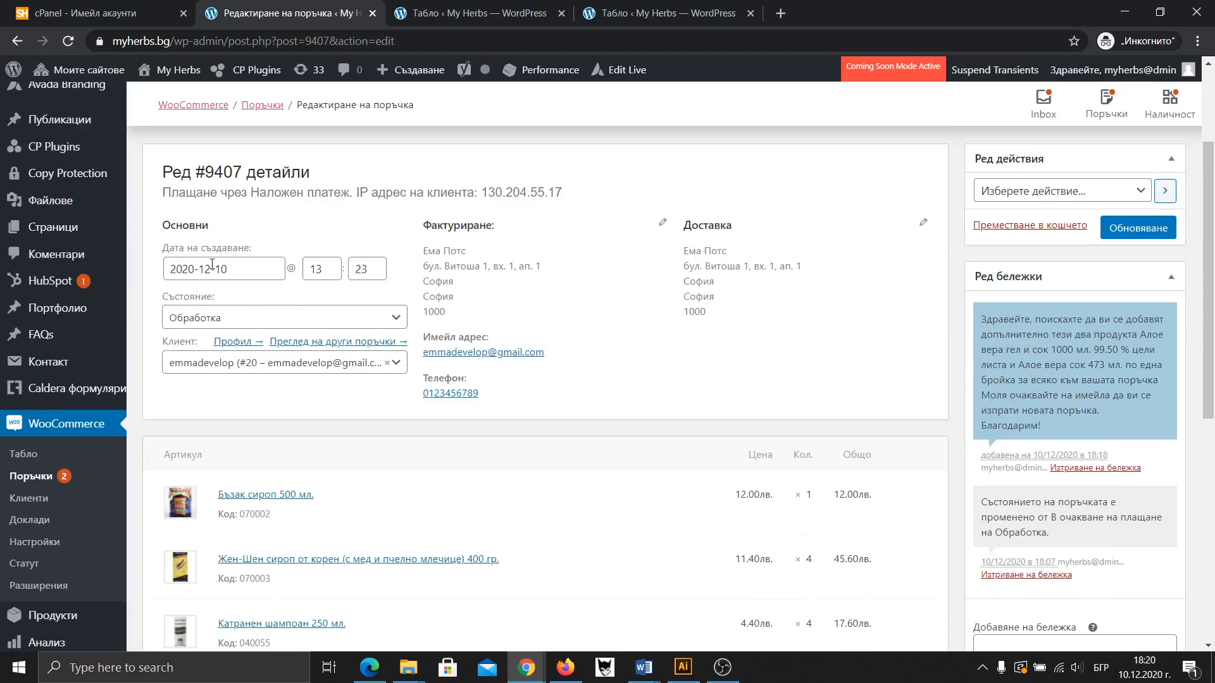
click(215, 320)
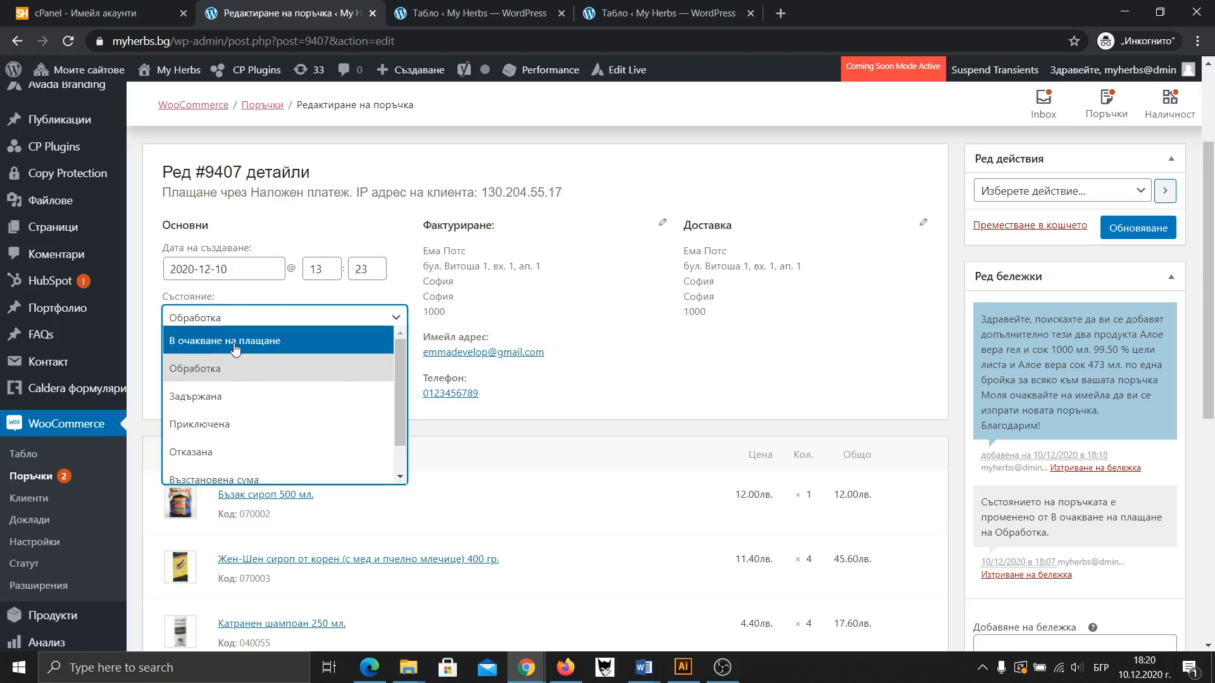
click(231, 341)
click(1120, 236)
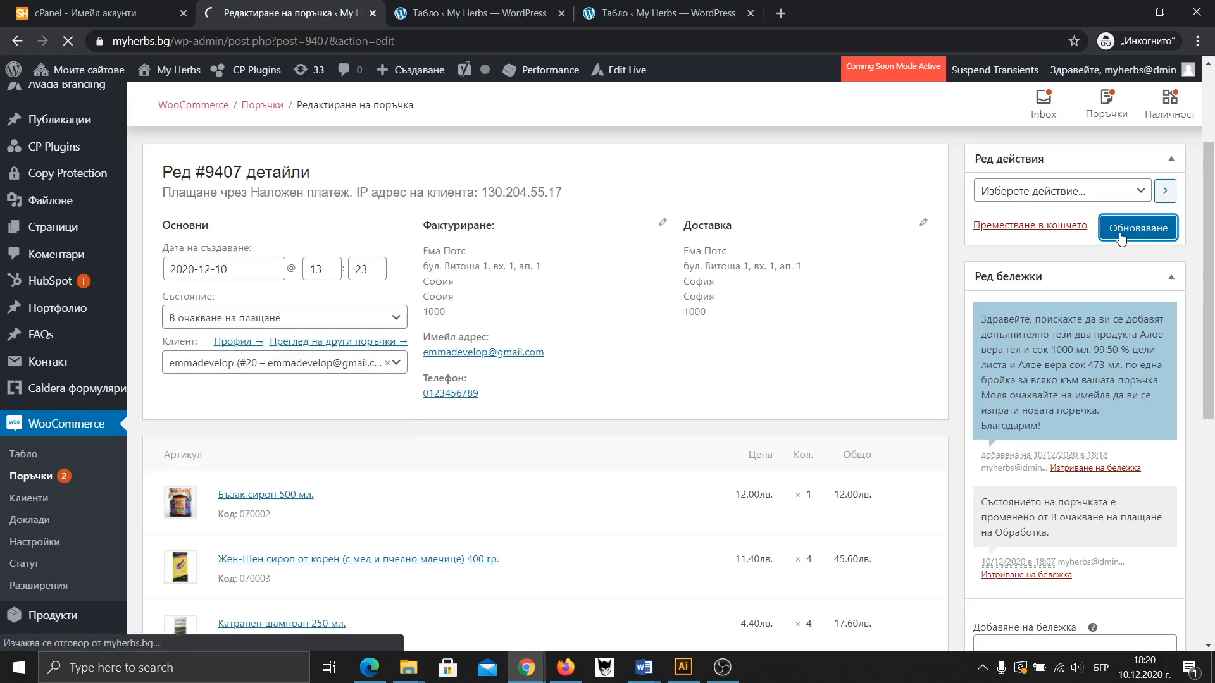
scroll(814, 352, down, 8)
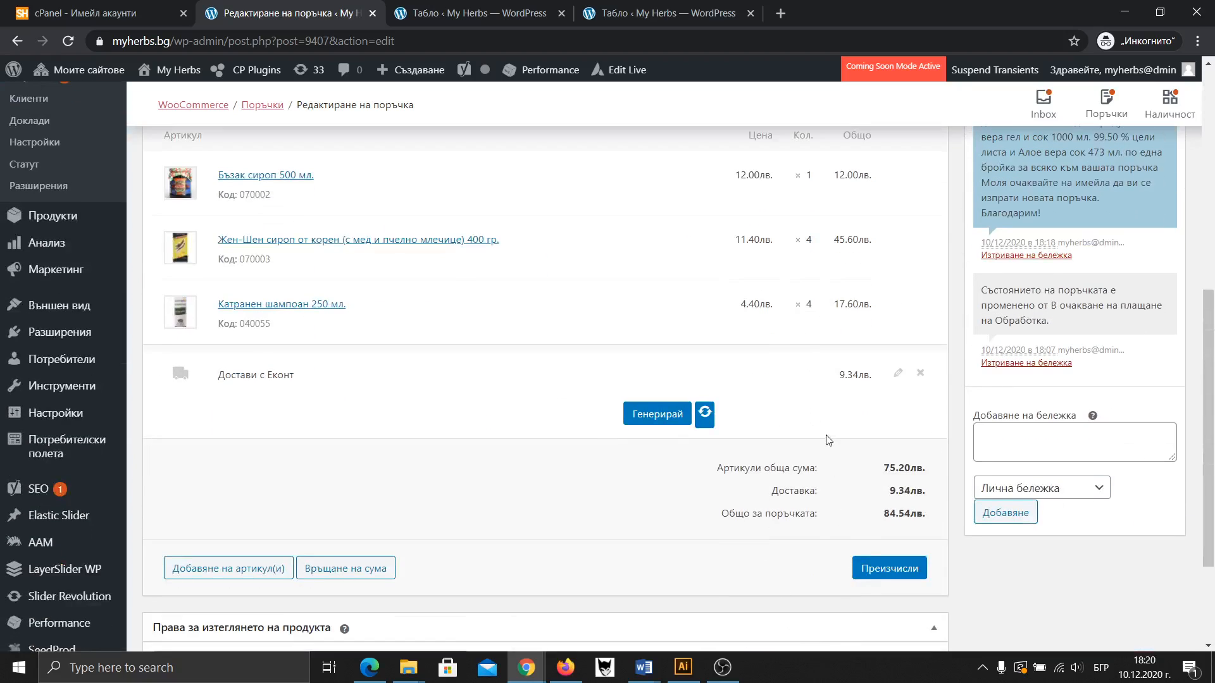
scroll(823, 441, up, 1)
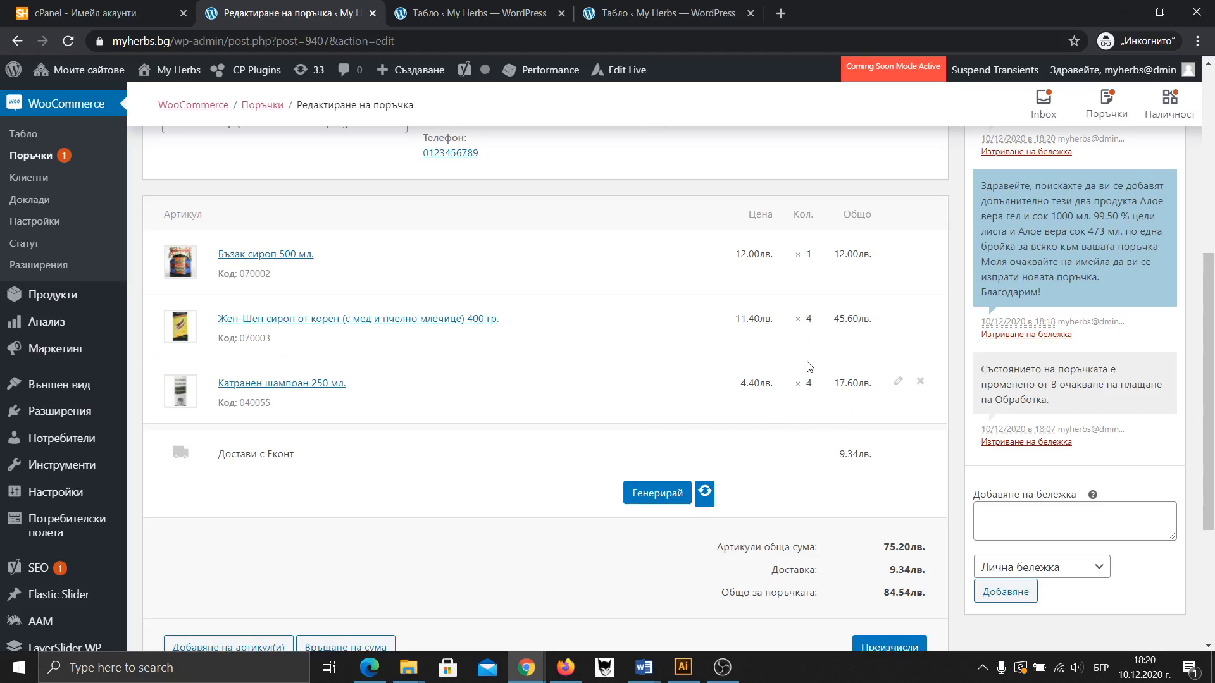
scroll(810, 323, down, 1)
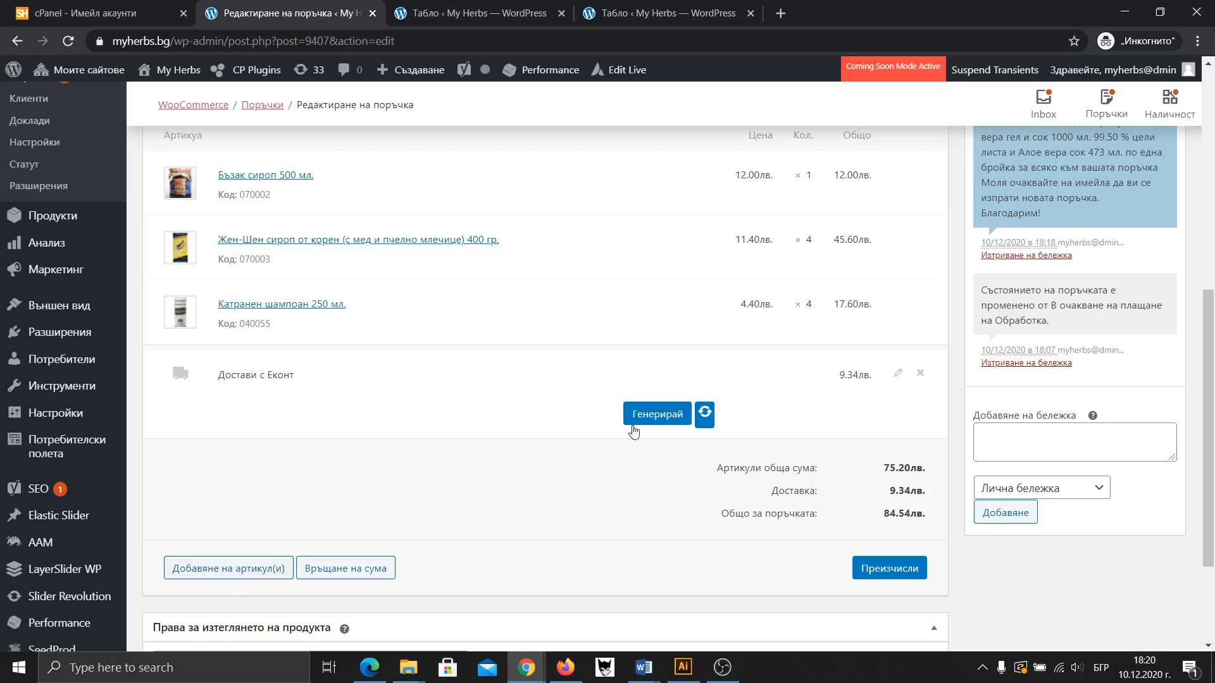
Check the waybill's electronic item list, then bring up the choices for adding order items
click(663, 420)
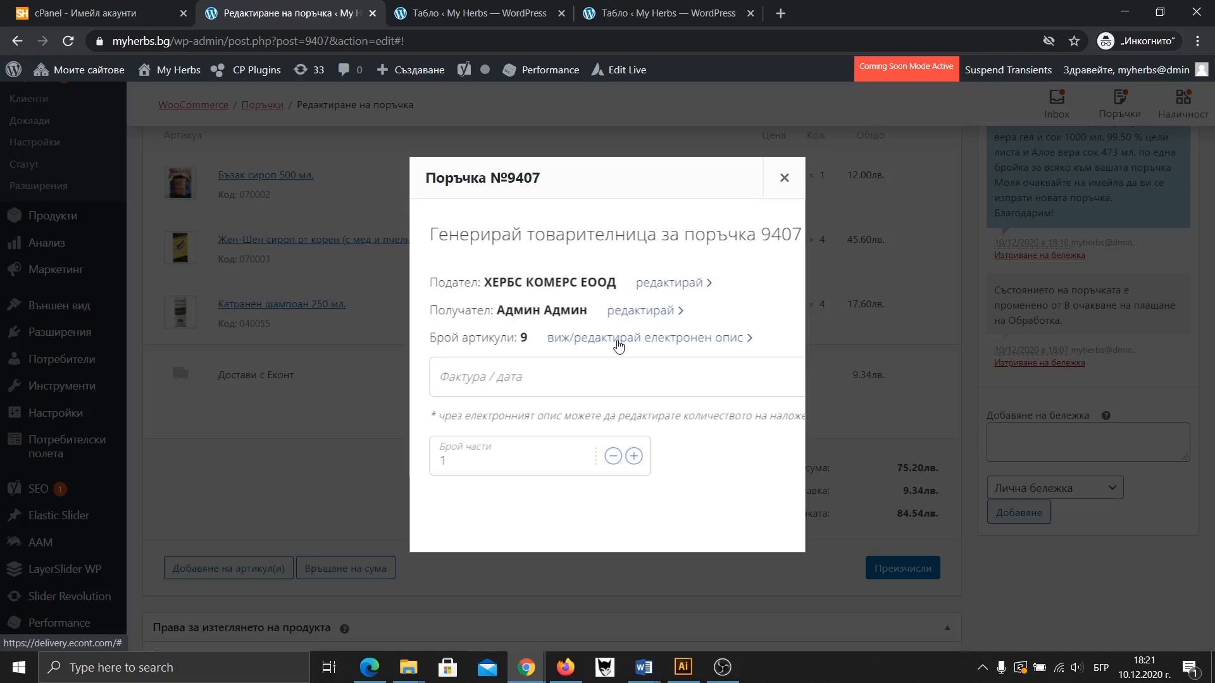
click(624, 347)
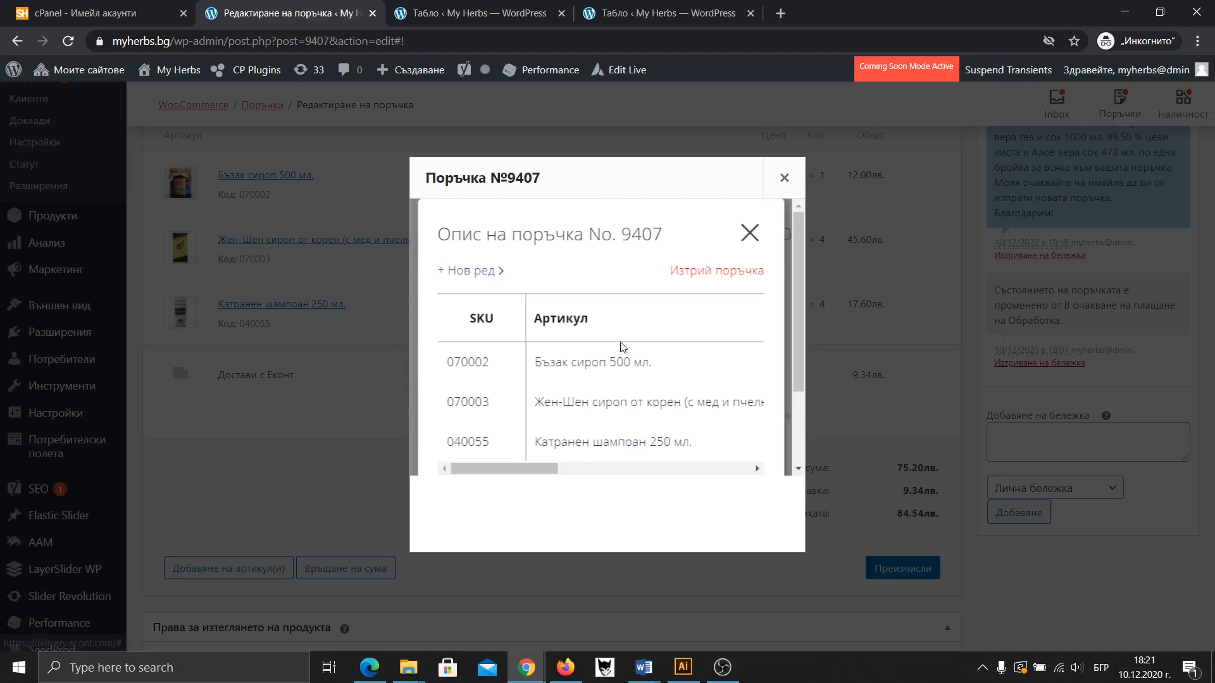
click(795, 178)
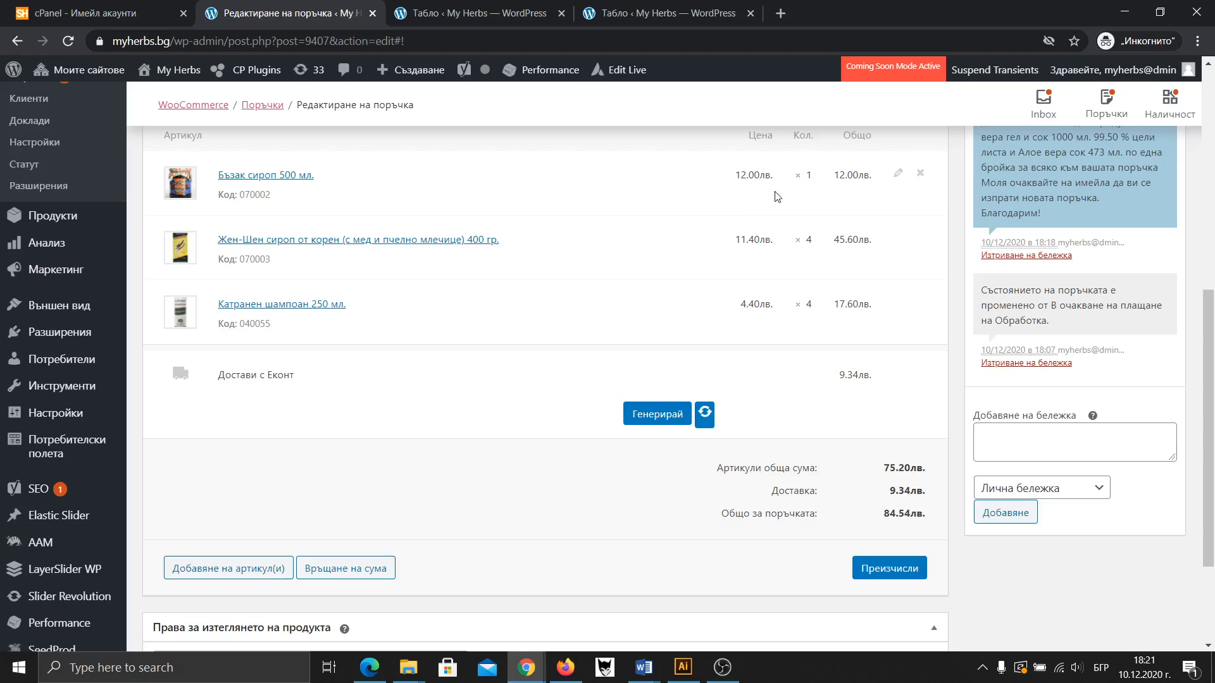
click(224, 577)
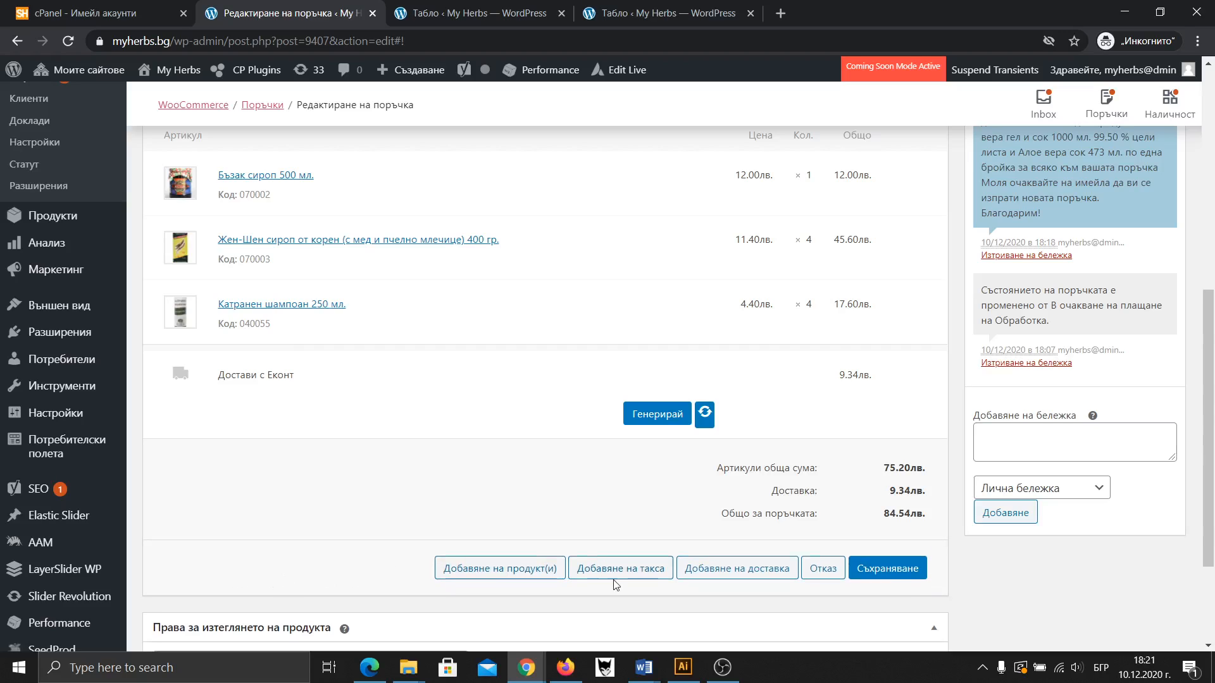
Add one Алое вера сок 473 мл. (100001) and recalculate the order total to 101.34 лв
click(523, 568)
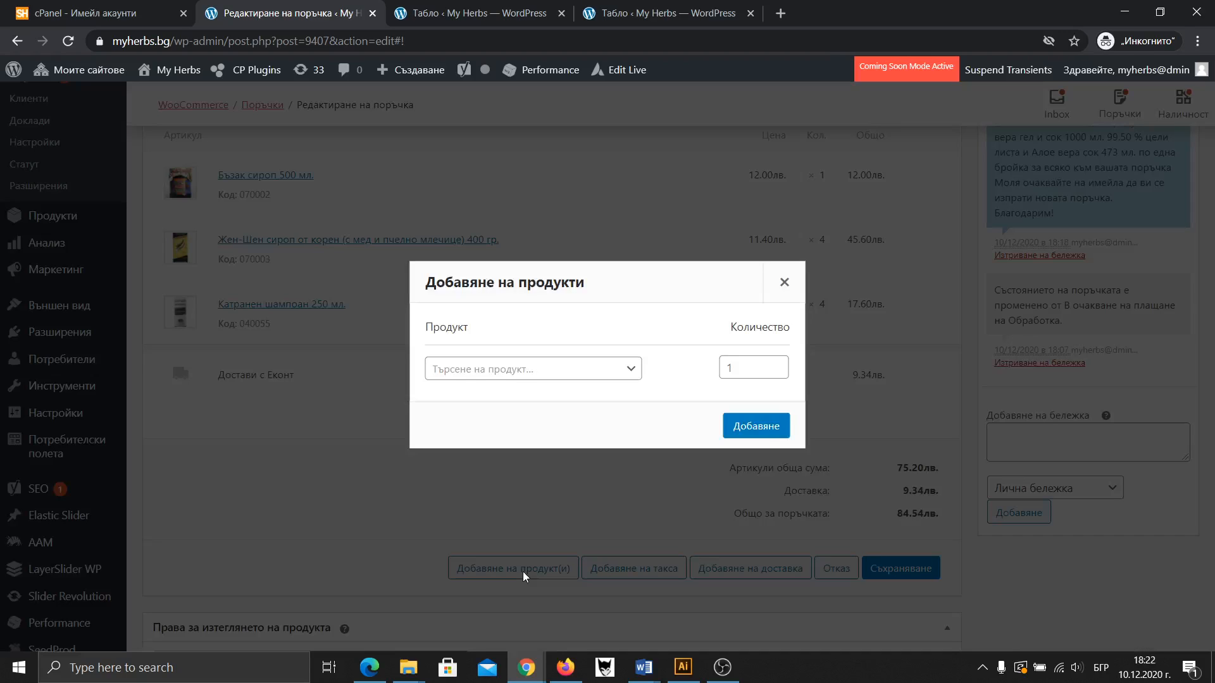
click(475, 375)
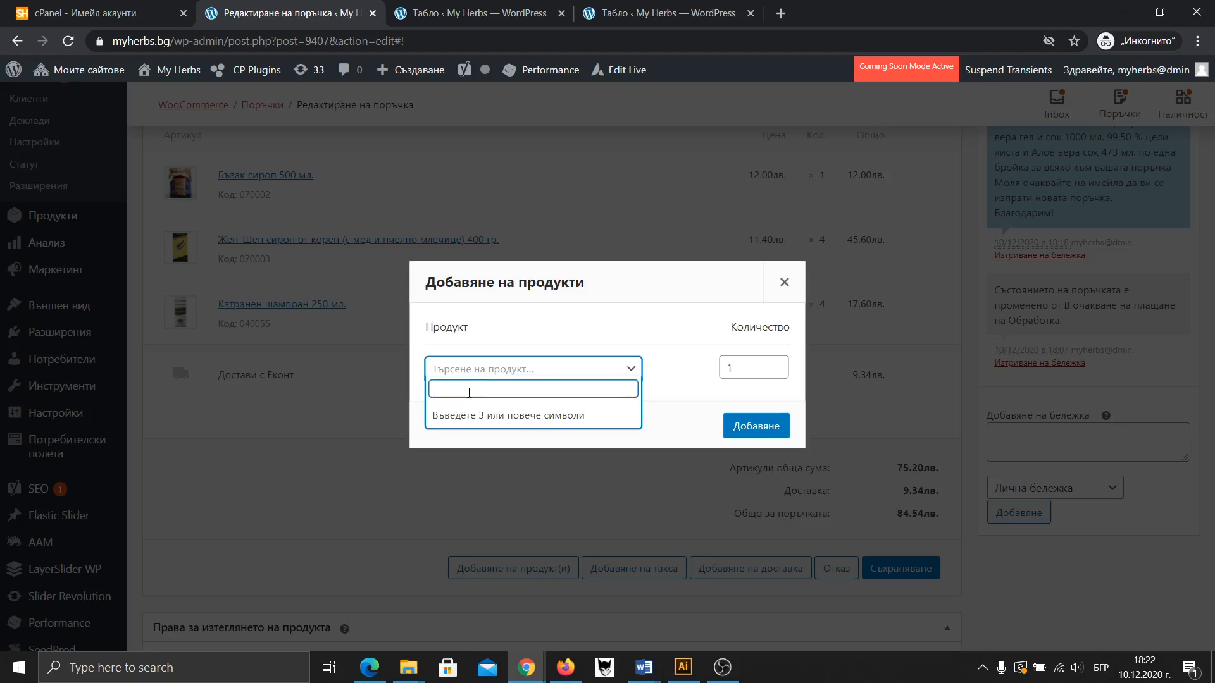
text(100001)
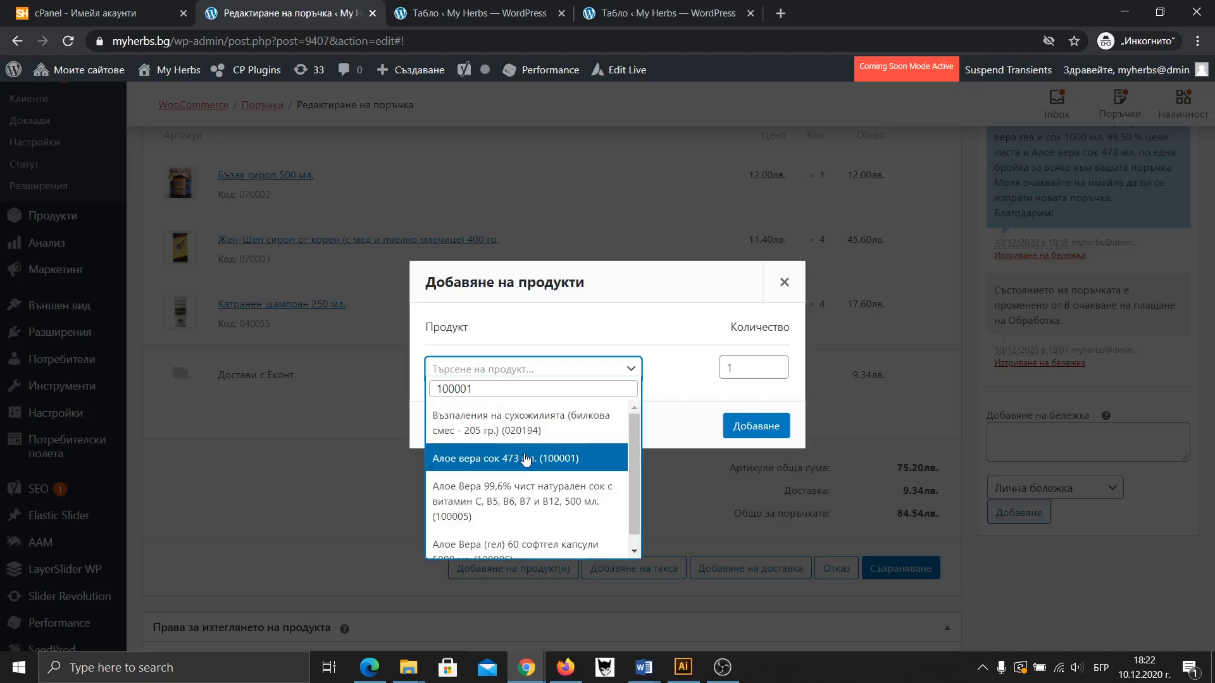
click(528, 461)
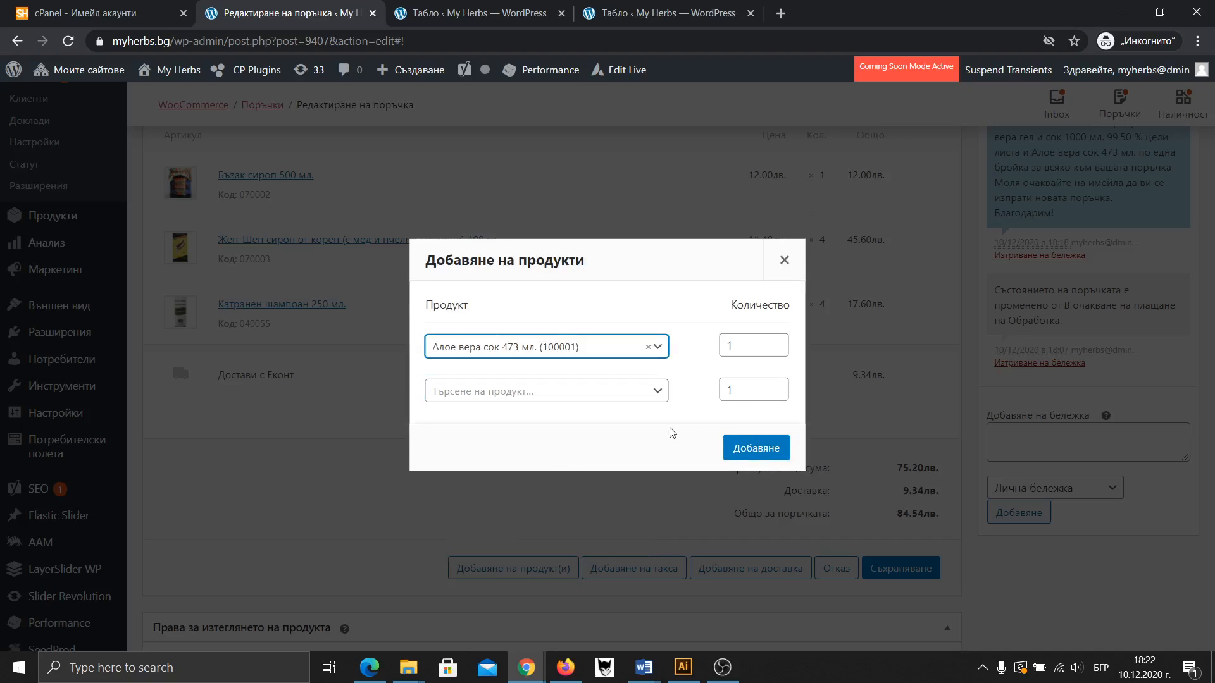
click(756, 451)
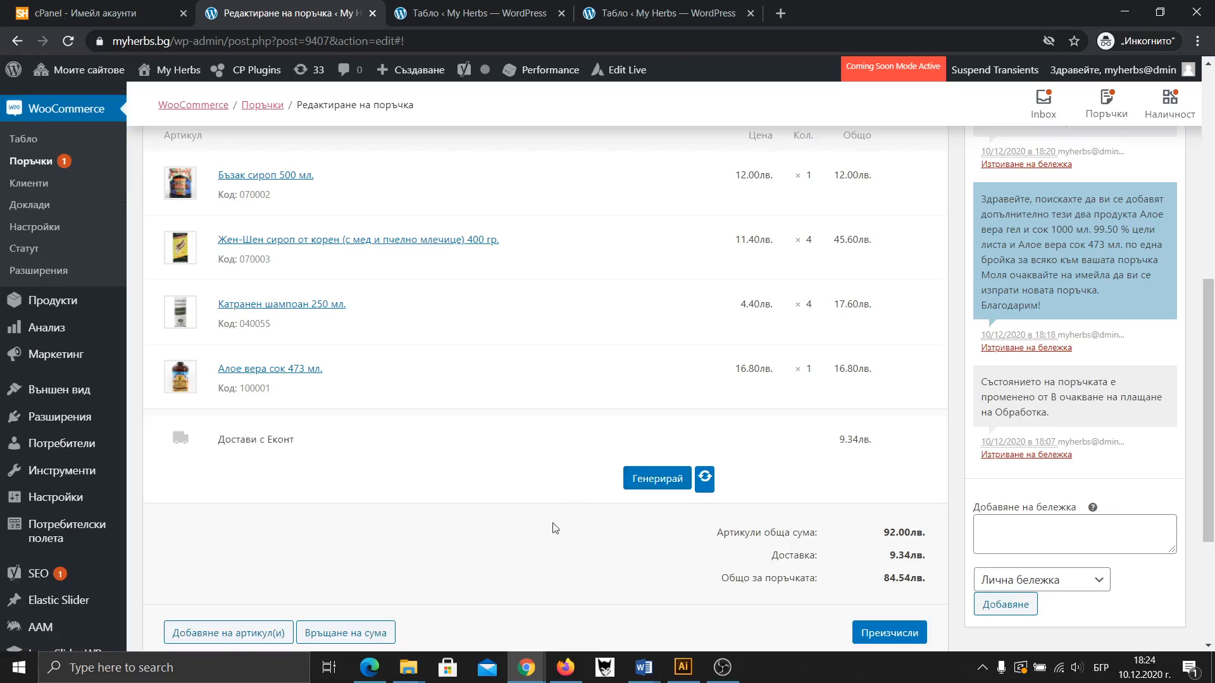
scroll(883, 587, down, 1)
click(889, 554)
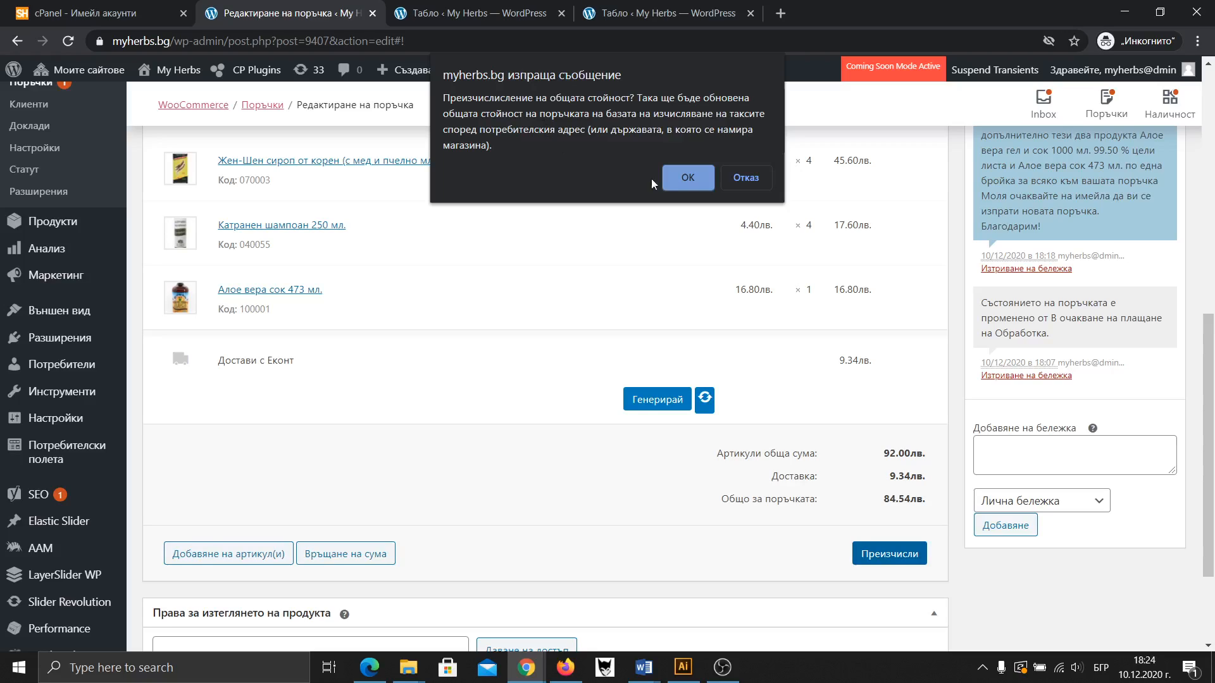
click(674, 182)
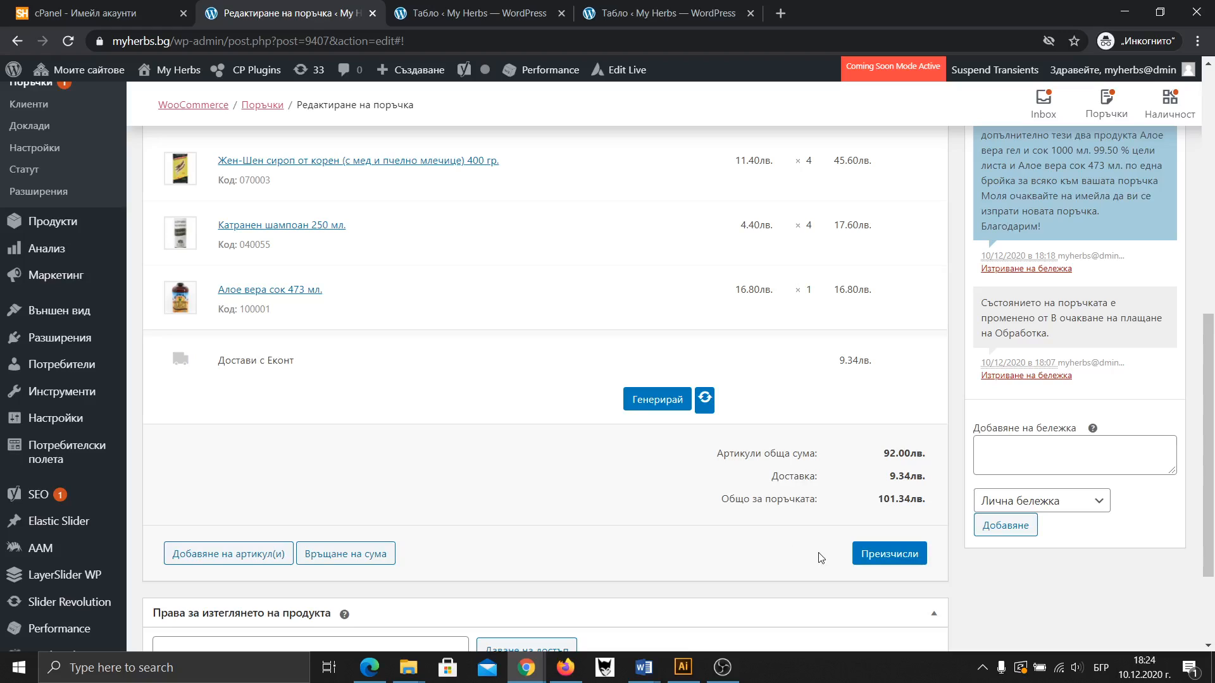
scroll(1079, 243, up, 6)
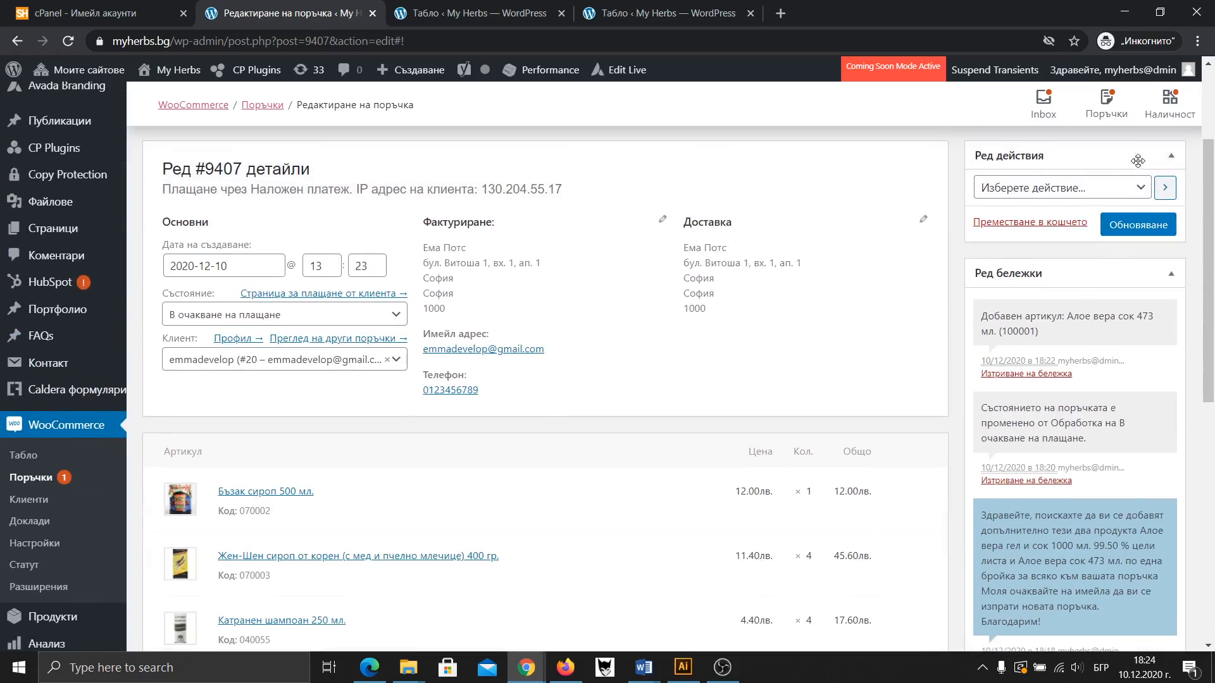
Save order #9407 with the added aloe vera juice, then begin generating a waybill
click(1141, 229)
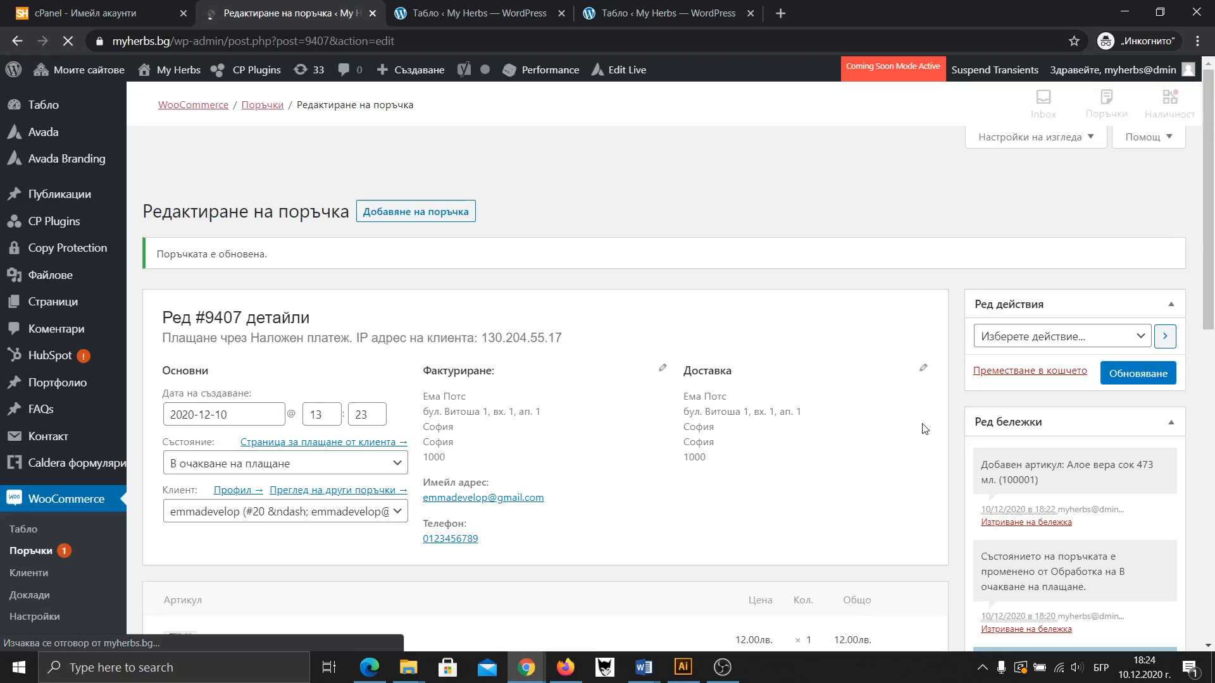
scroll(901, 434, down, 10)
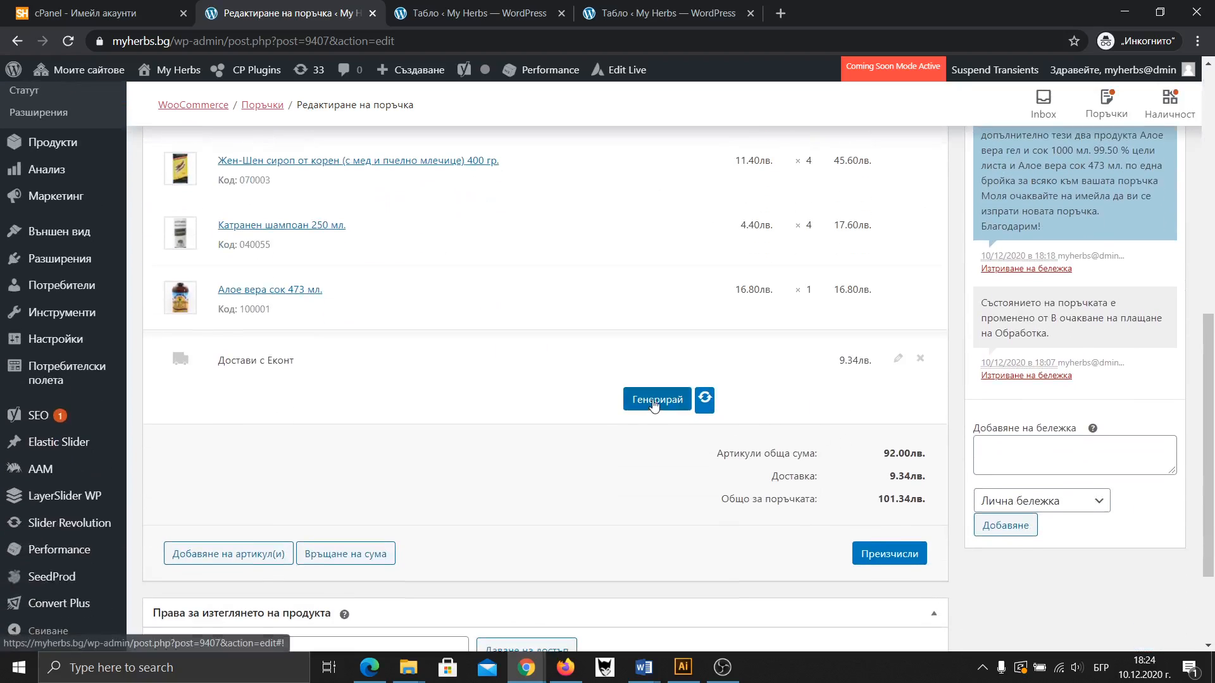
click(654, 404)
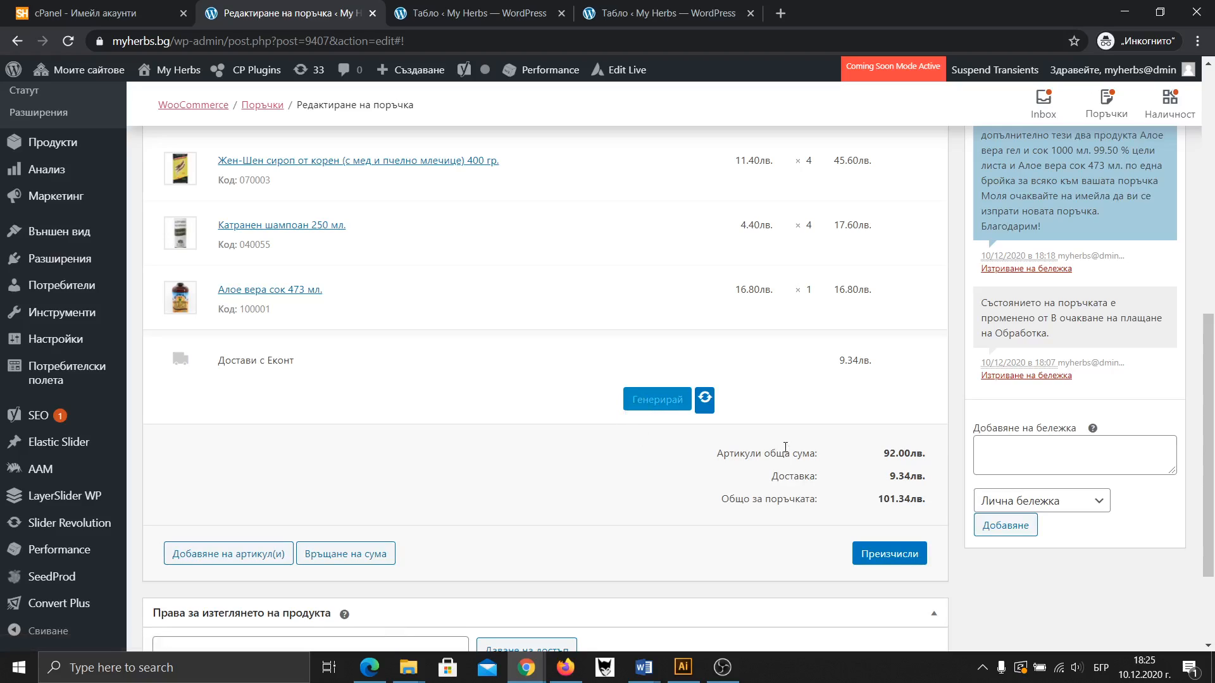
Dismiss the waybill window's notices and open its electronic item list
click(655, 408)
click(715, 380)
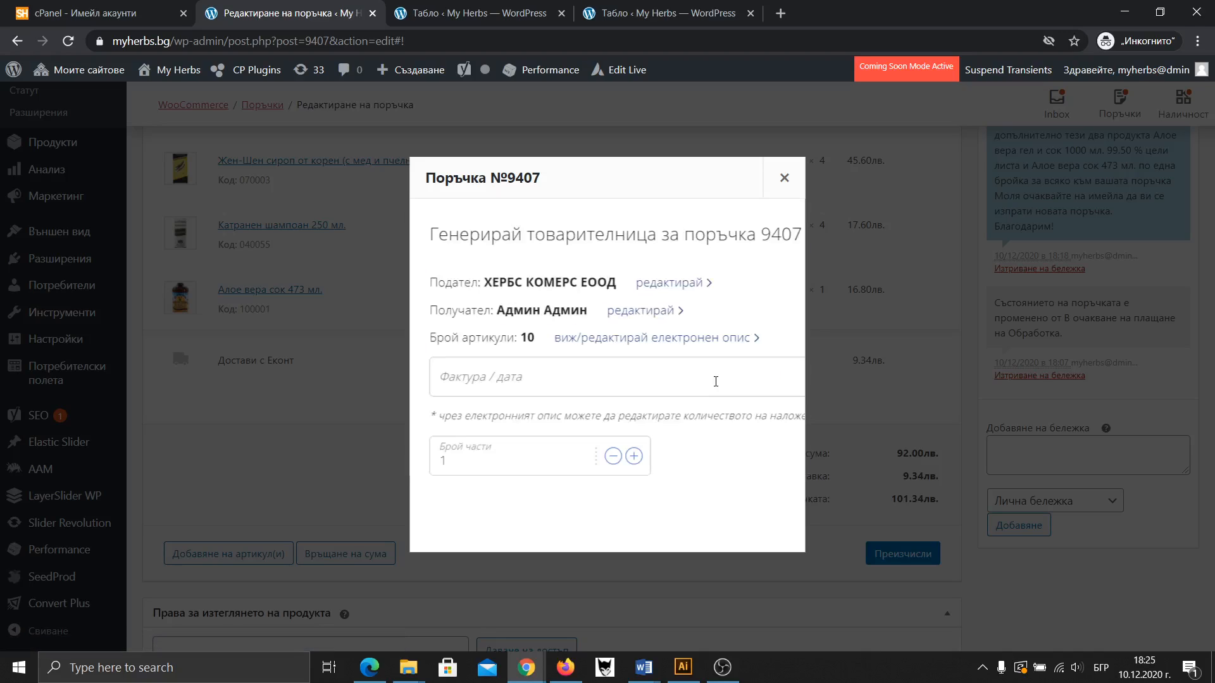
click(636, 338)
scroll(638, 343, down, 2)
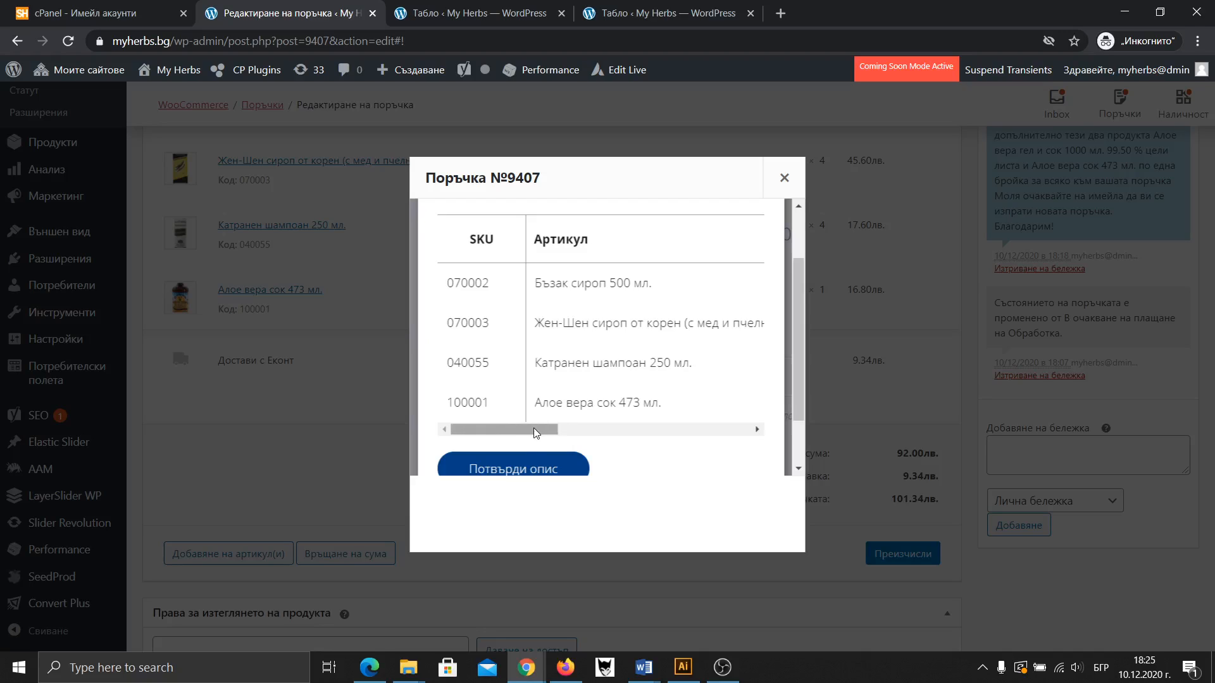
drag(534, 427, 470, 416)
scroll(714, 290, up, 2)
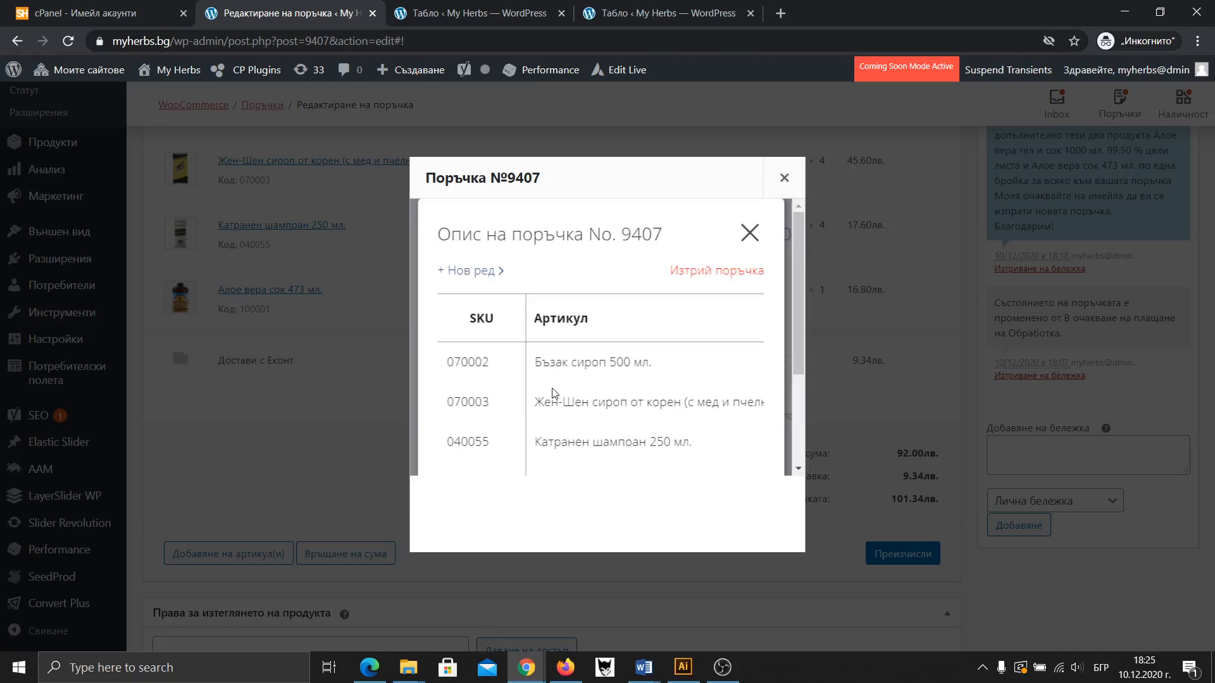
Add a new line with the pasted aloe vera gel and juice 1000 ml description, minus code 100004
click(469, 273)
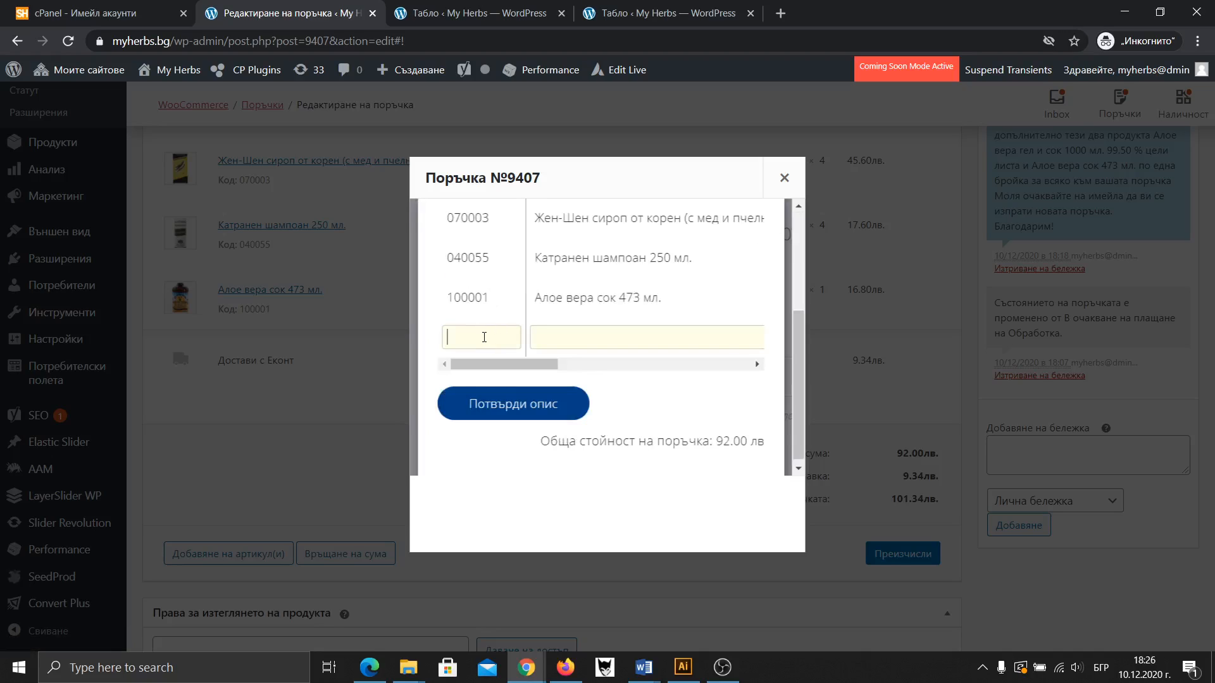
click(580, 341)
text(Алое вера гел и сок 1000 мл. 99.50 % цели листа 29)
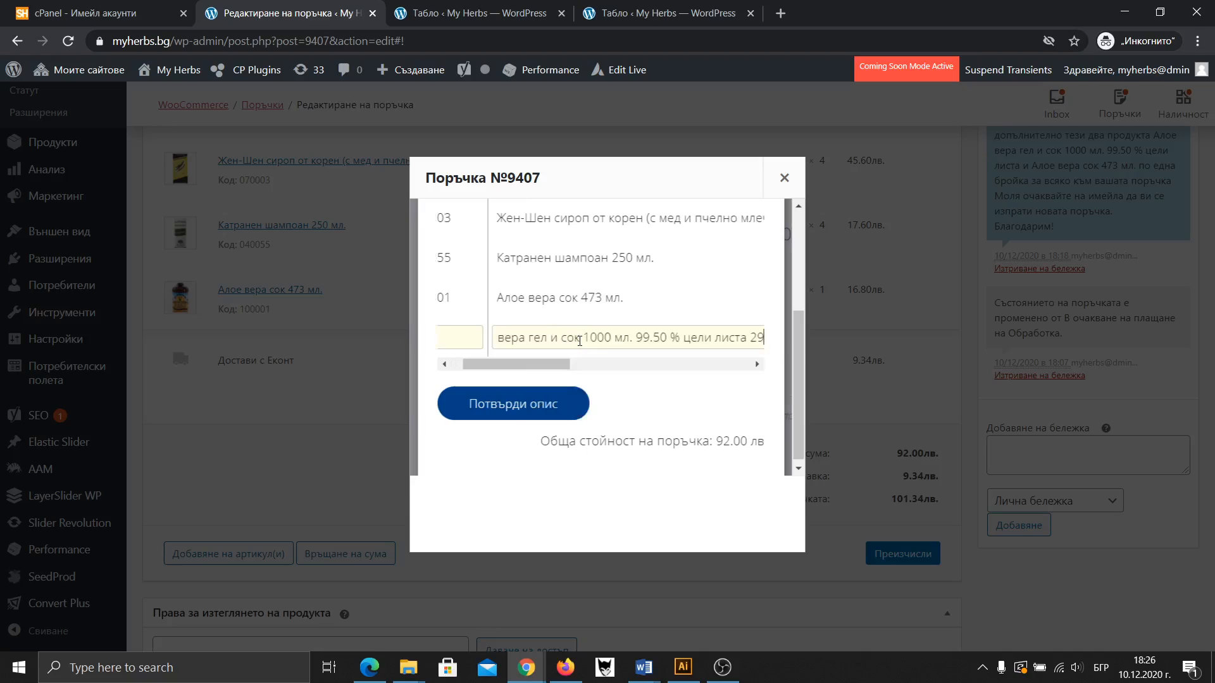
drag(571, 339, 465, 337)
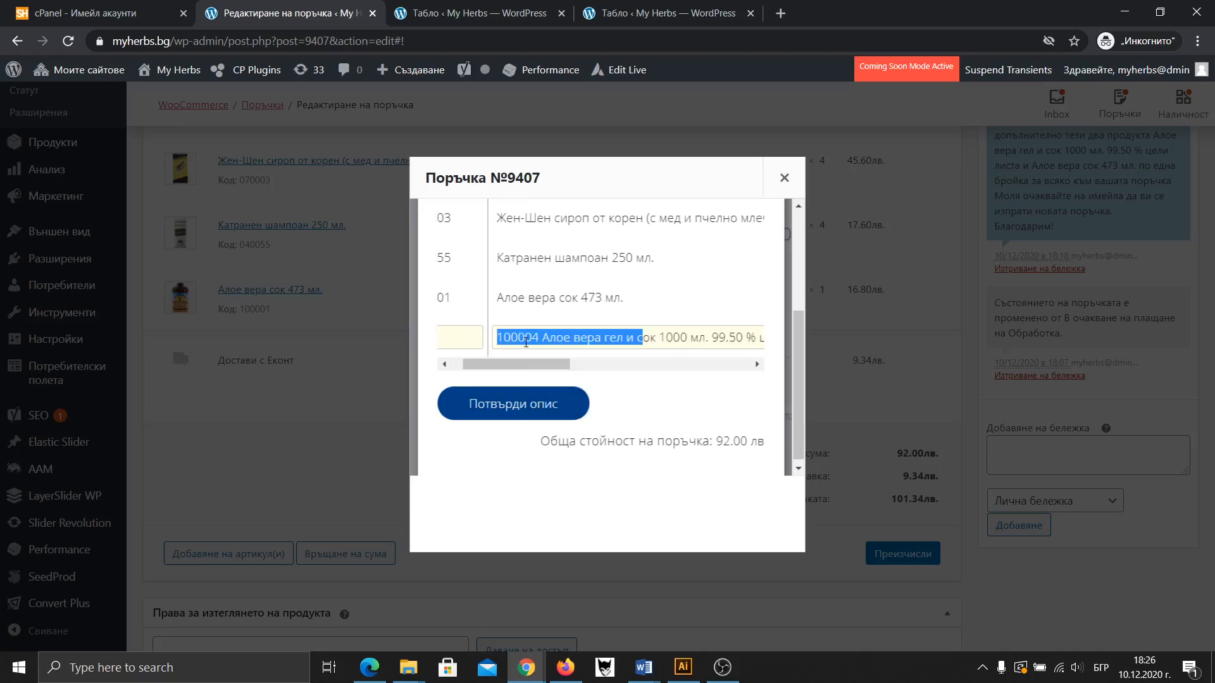
drag(542, 336, 482, 337)
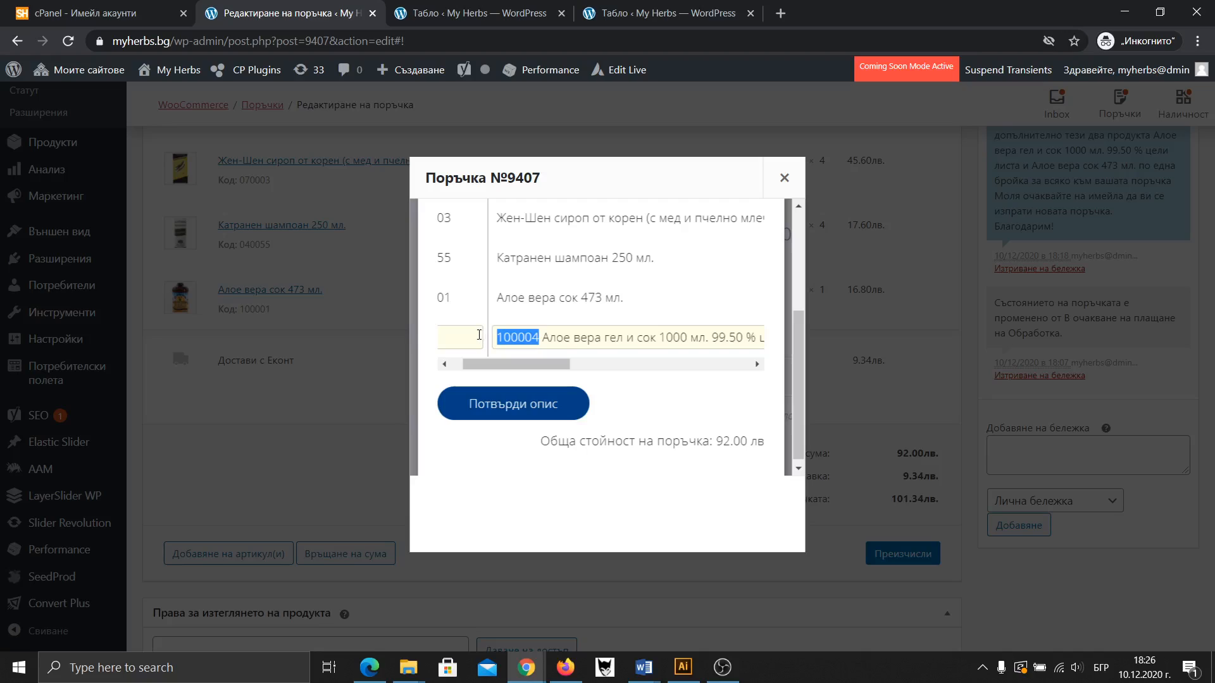
key(BackSpace)
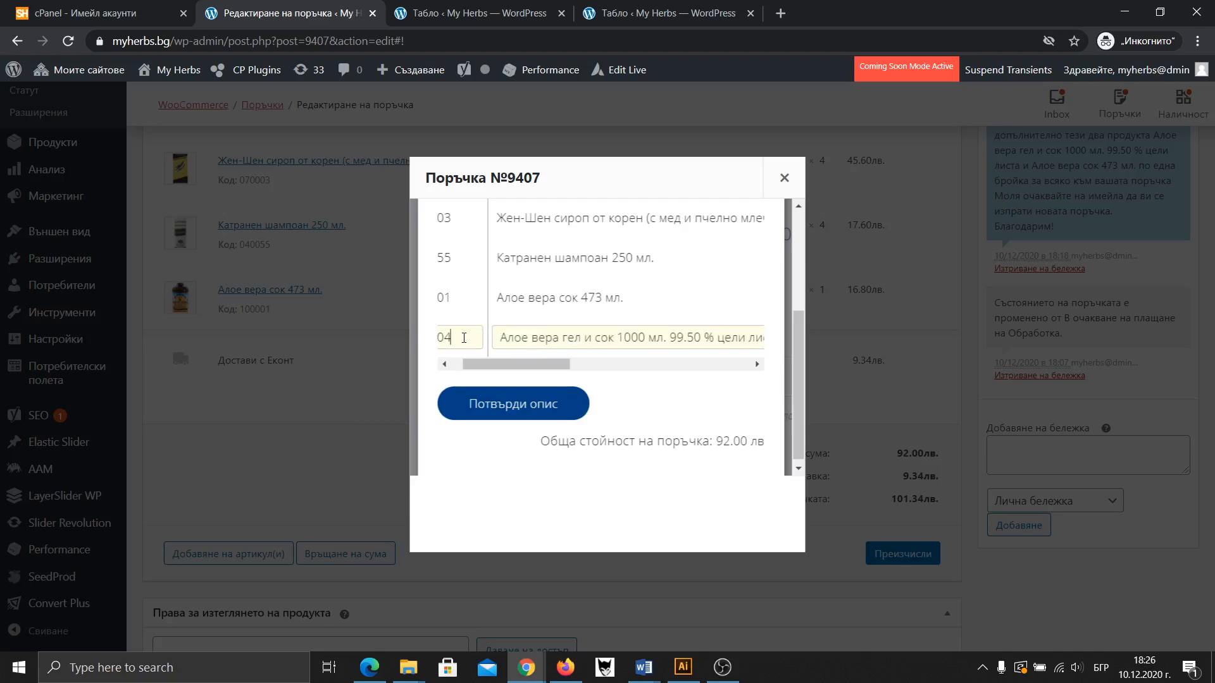
drag(516, 365, 561, 364)
click(585, 337)
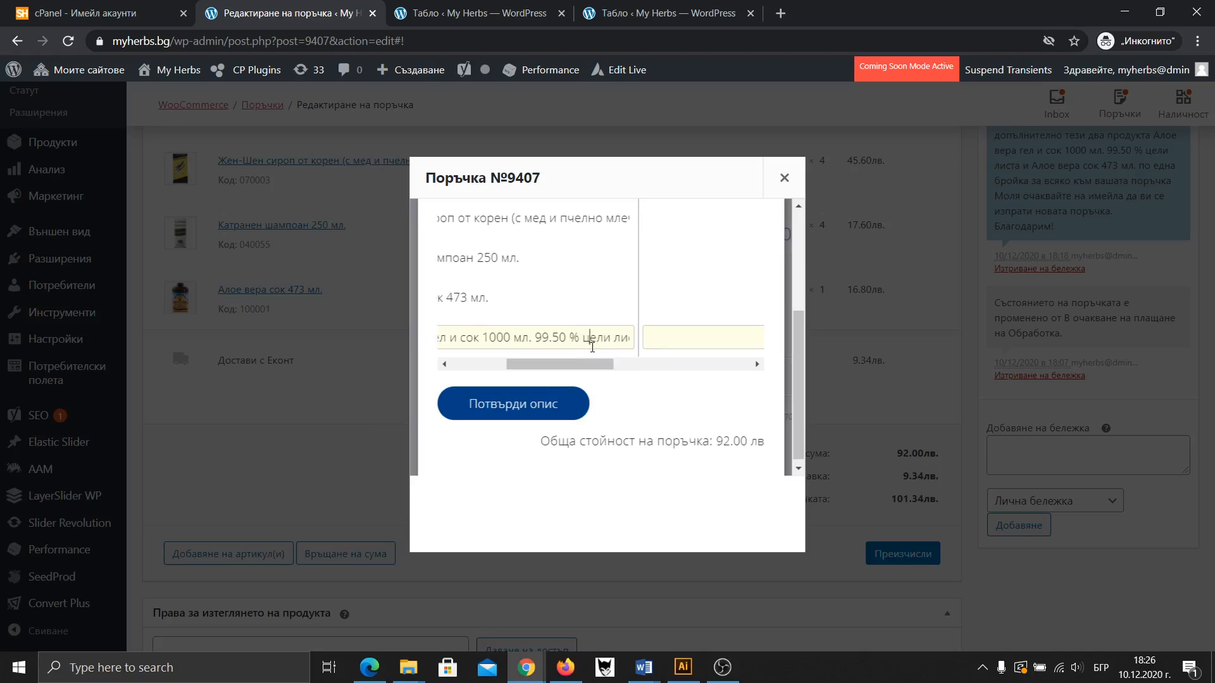
key(End)
text(29)
double_click(617, 337)
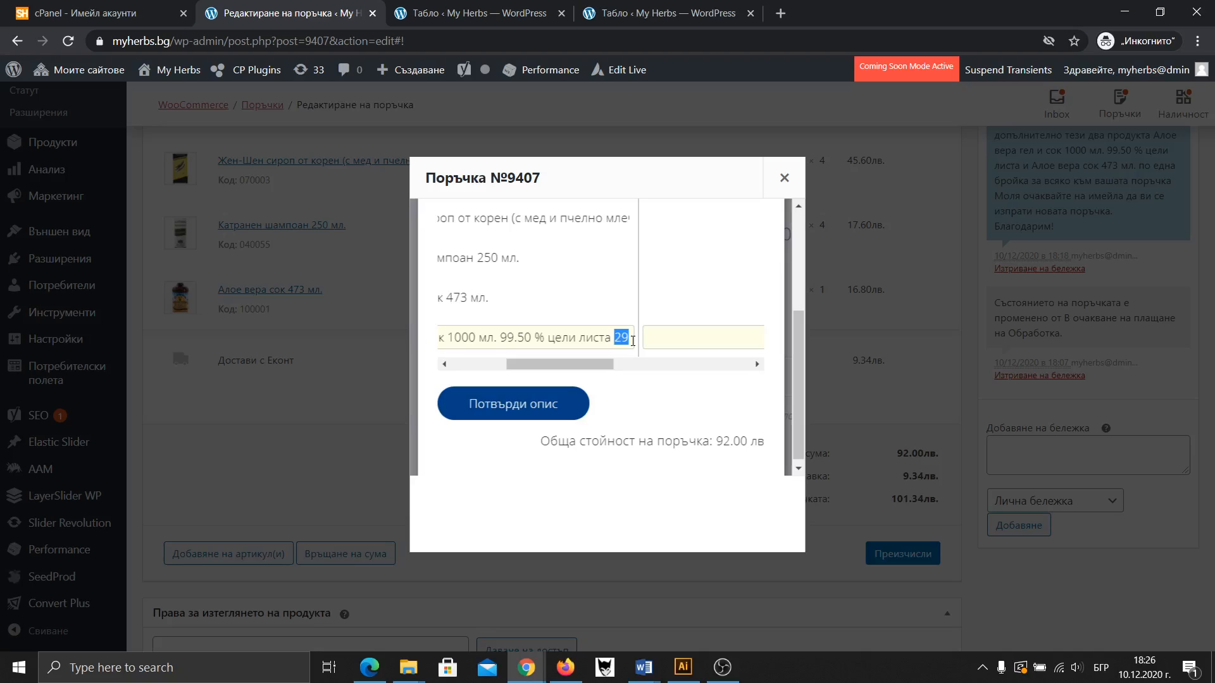
key(BackSpace)
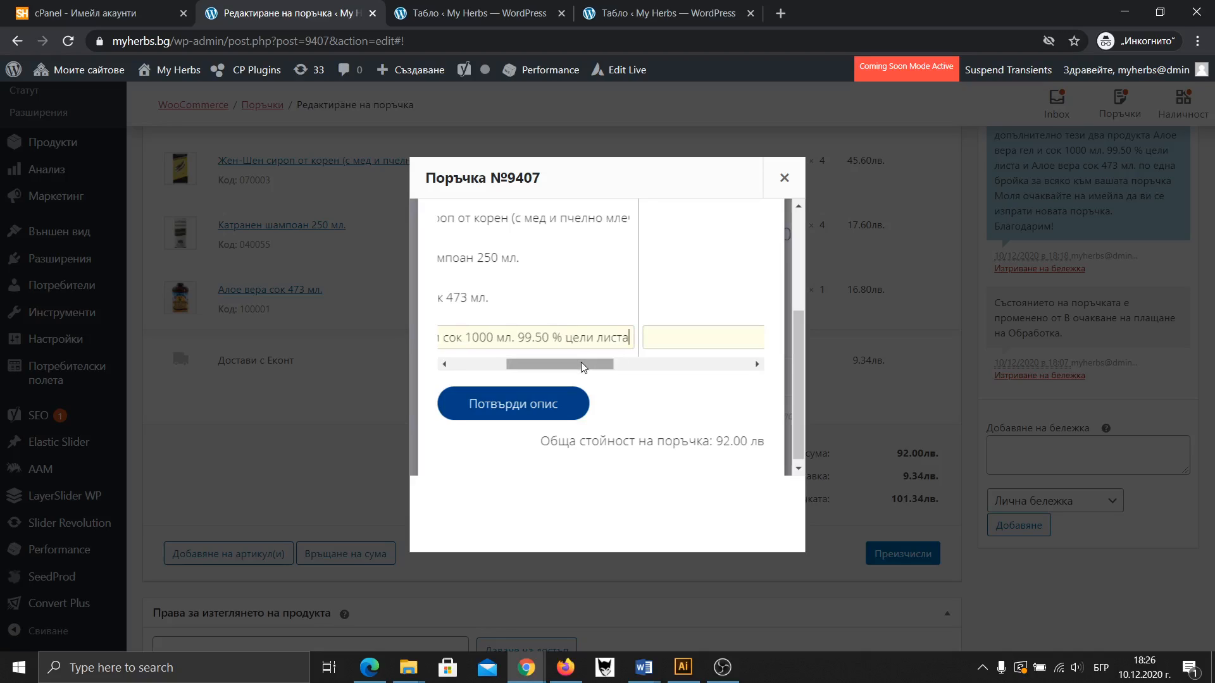
Give the line price 29.00 and weight 1, then confirm the shipment item list
drag(582, 364, 721, 370)
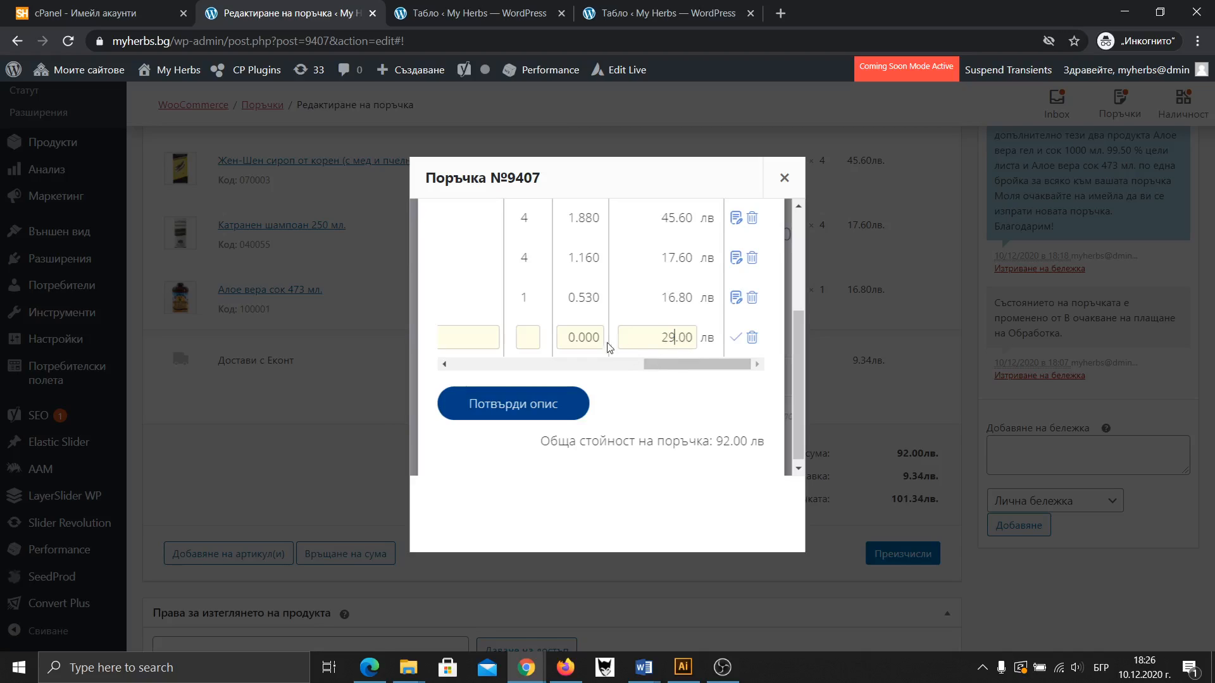
drag(568, 337, 572, 337)
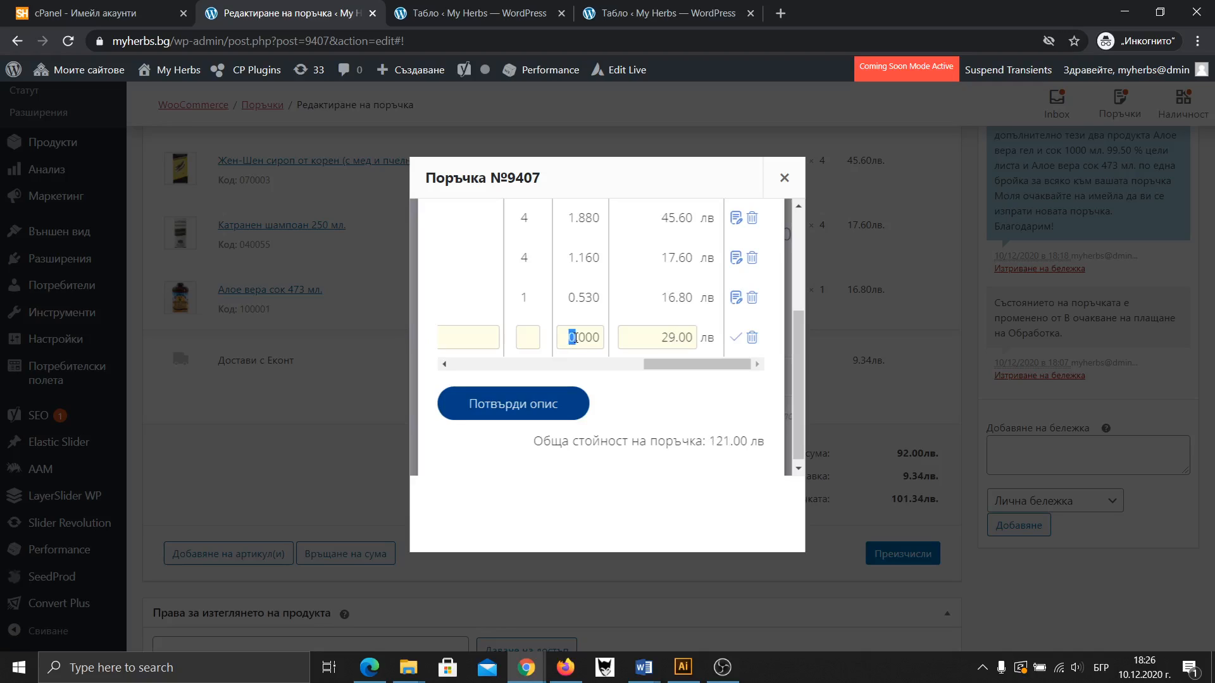
text(1)
click(542, 412)
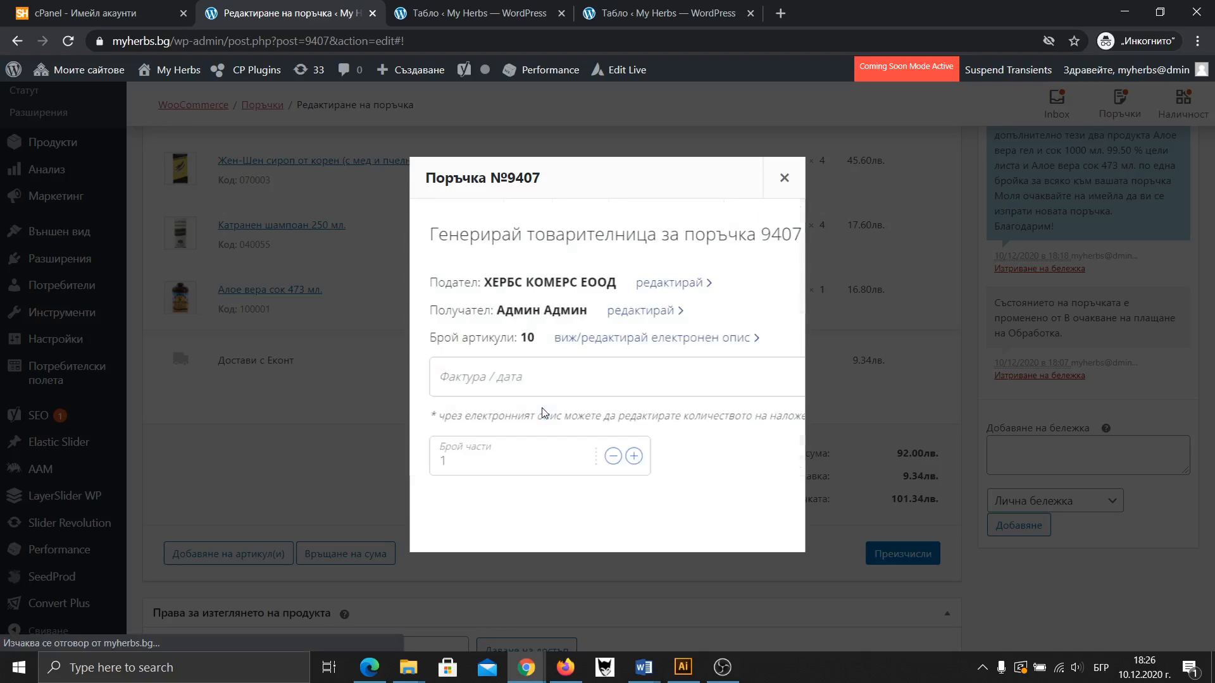
click(721, 393)
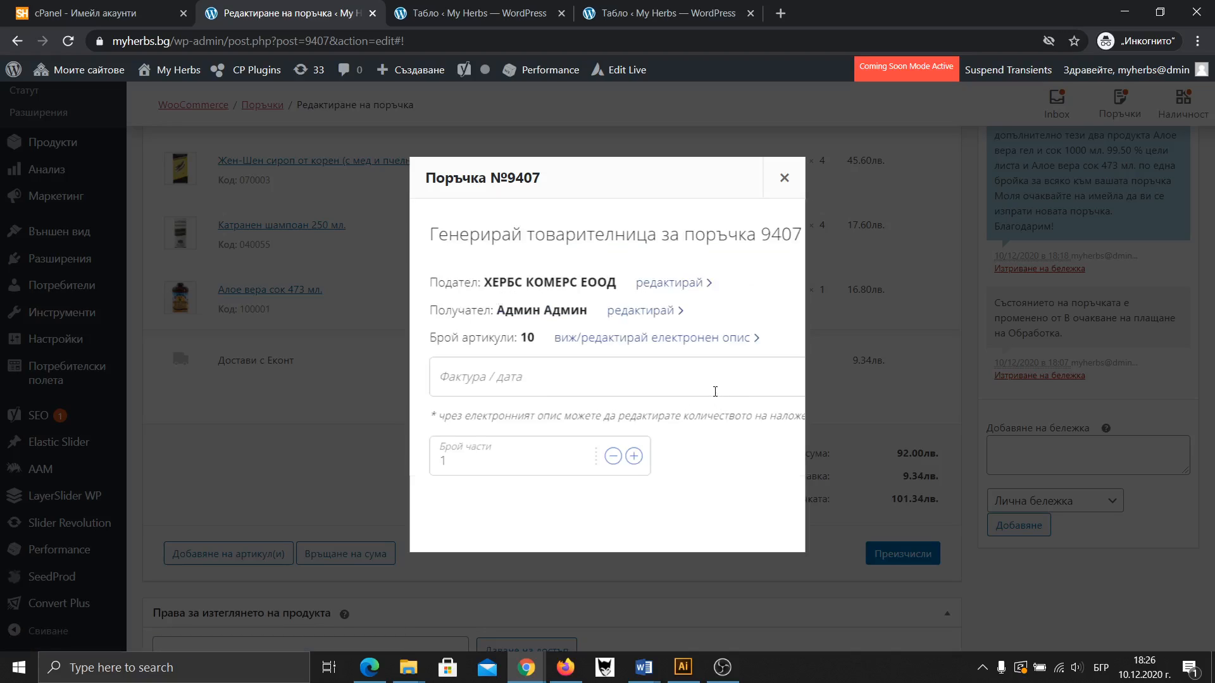
Close the waybill window, recalculate totals and save order 9407 at 101.34 лв
click(784, 180)
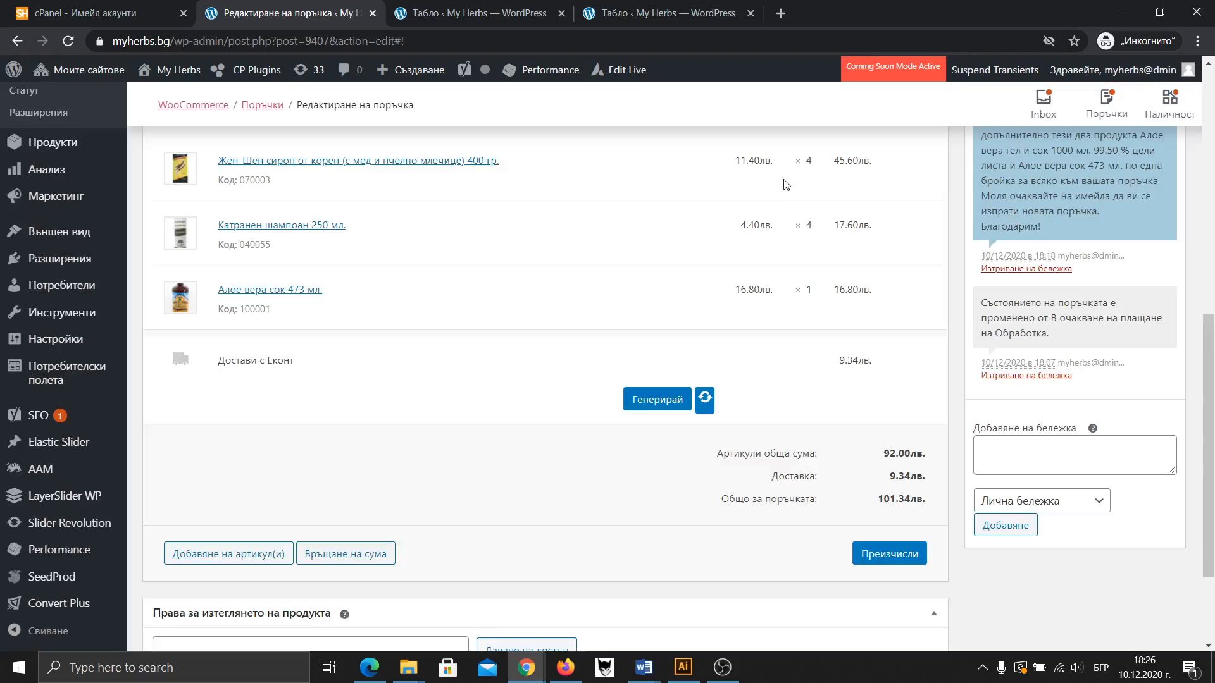
click(891, 557)
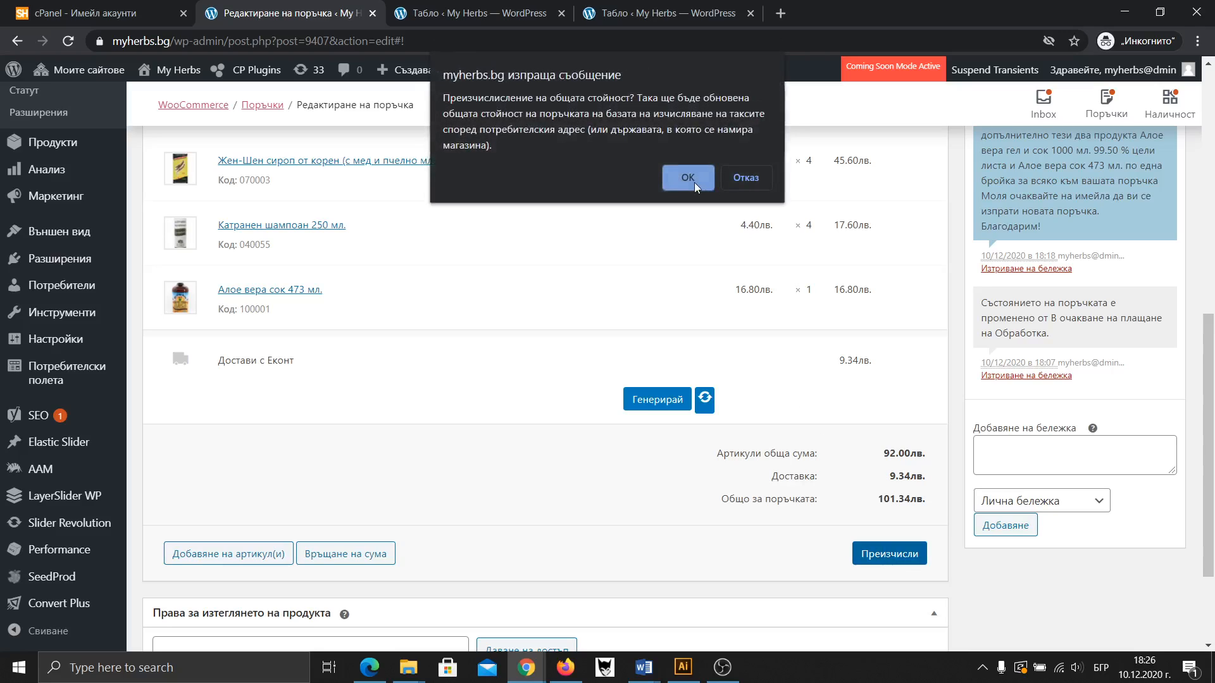
click(688, 178)
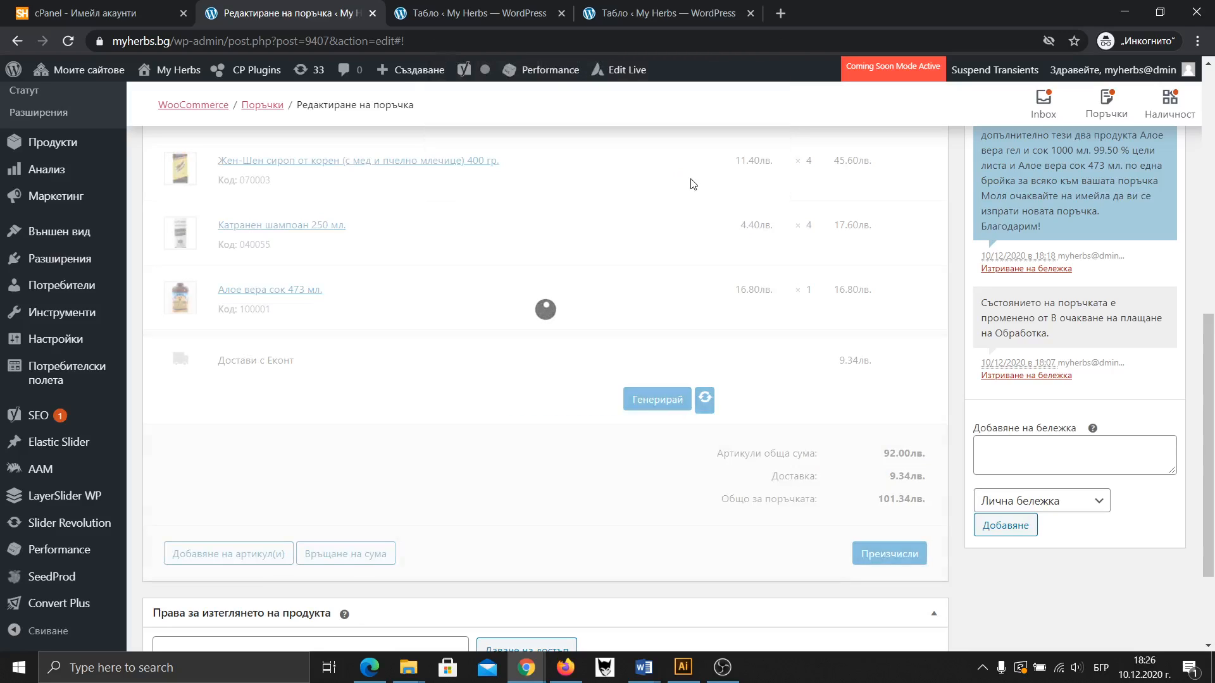
scroll(815, 315, up, 2)
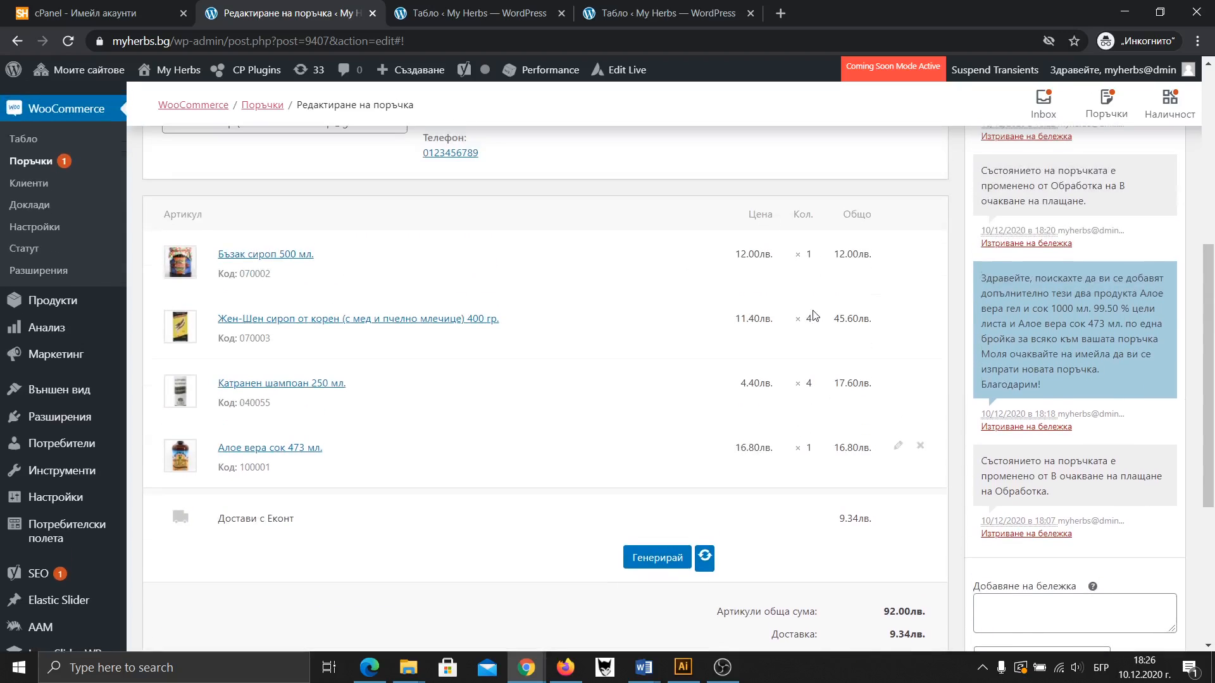
scroll(822, 313, up, 3)
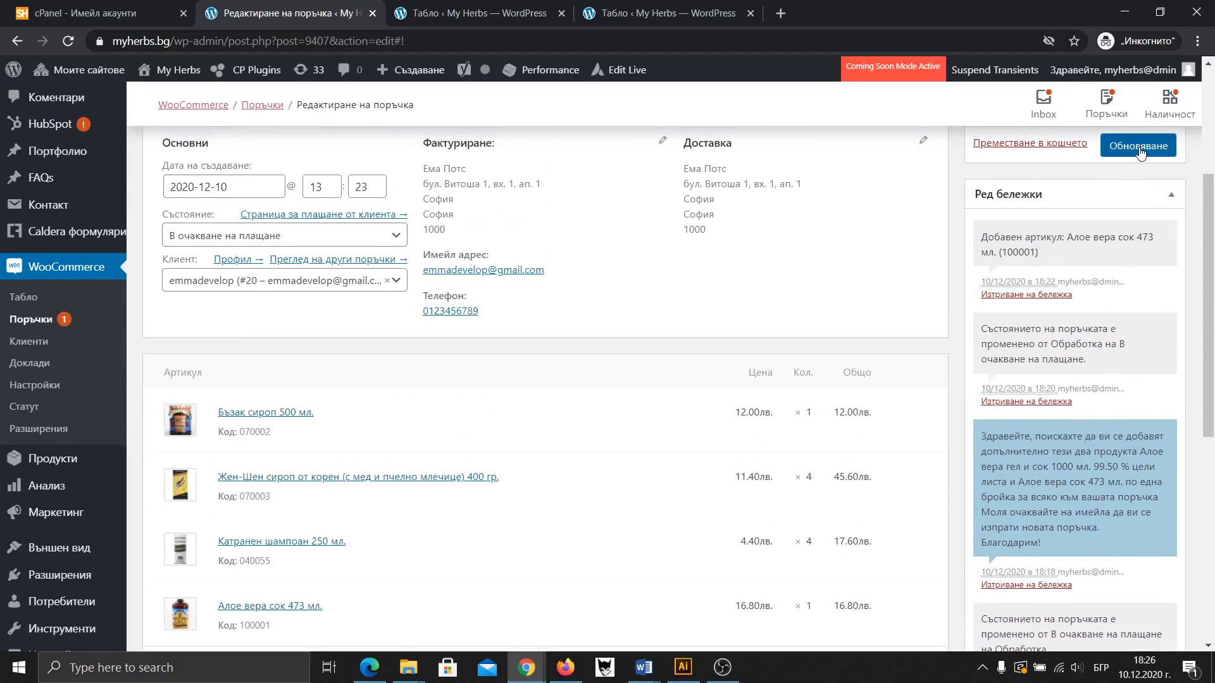
click(1137, 147)
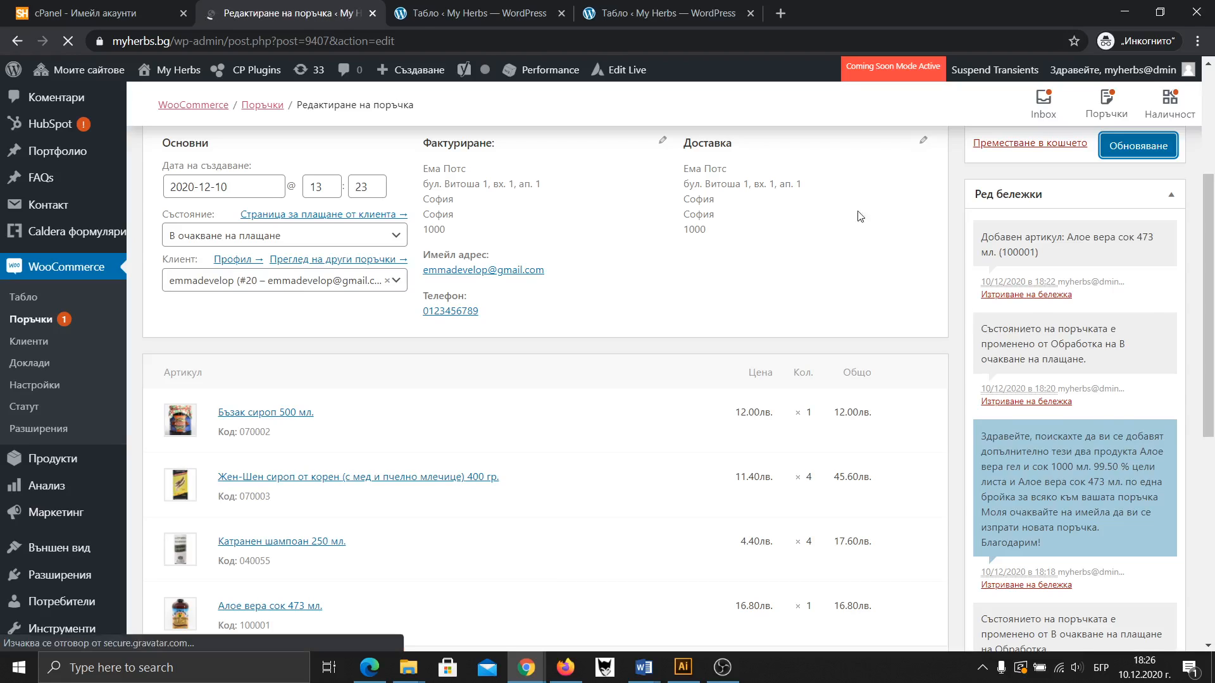
scroll(677, 273, down, 5)
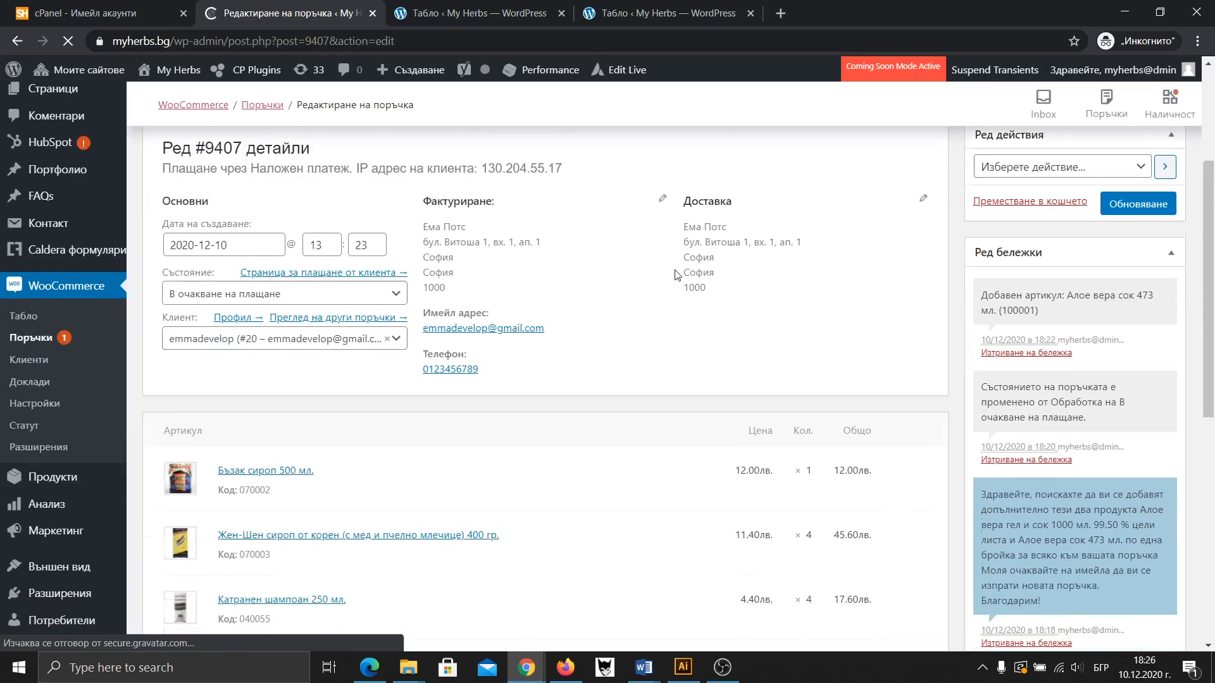
scroll(676, 282, down, 2)
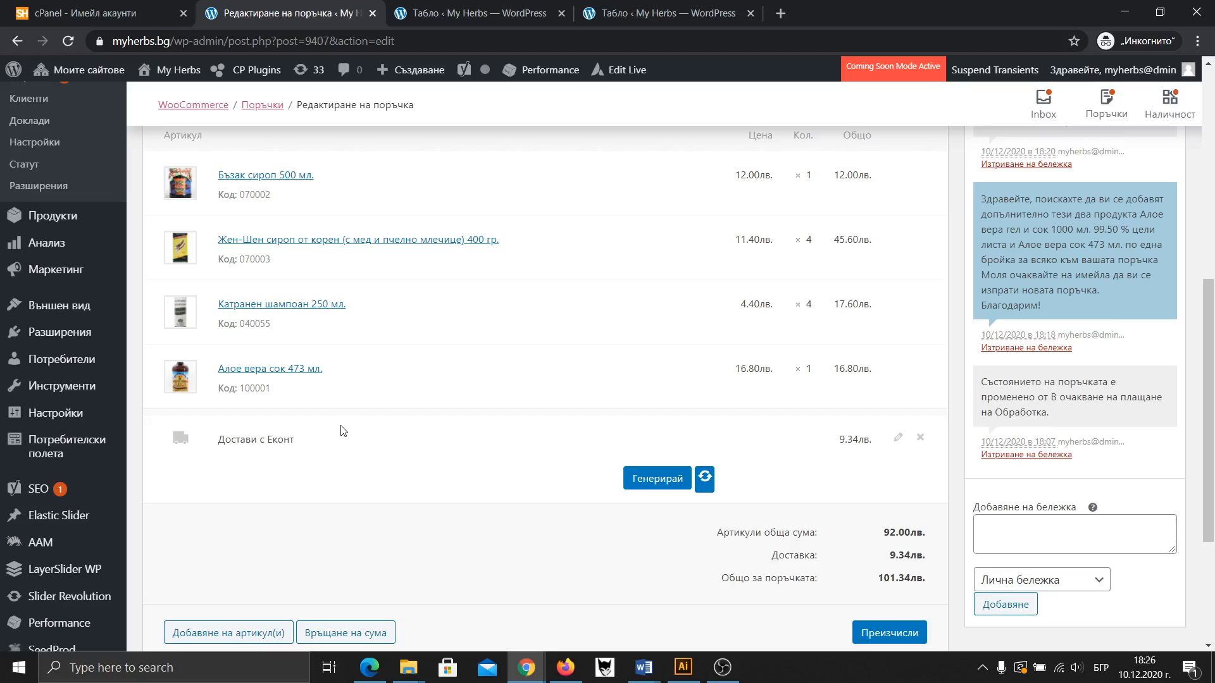
scroll(627, 462, up, 1)
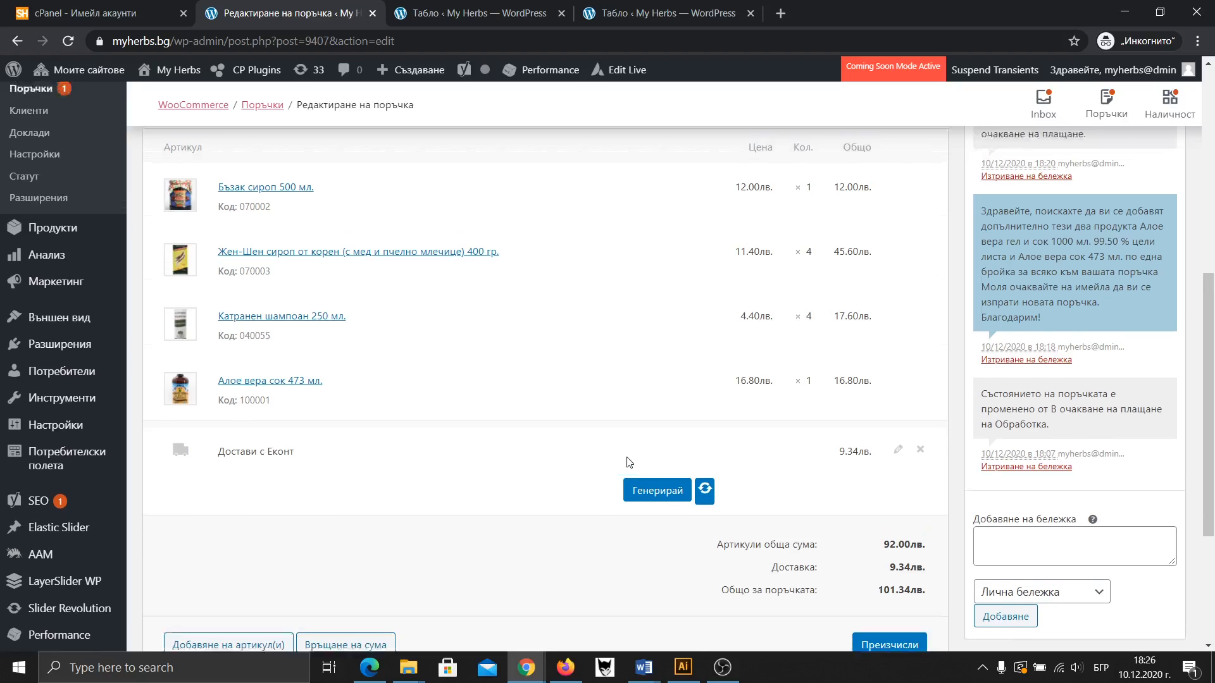
click(658, 562)
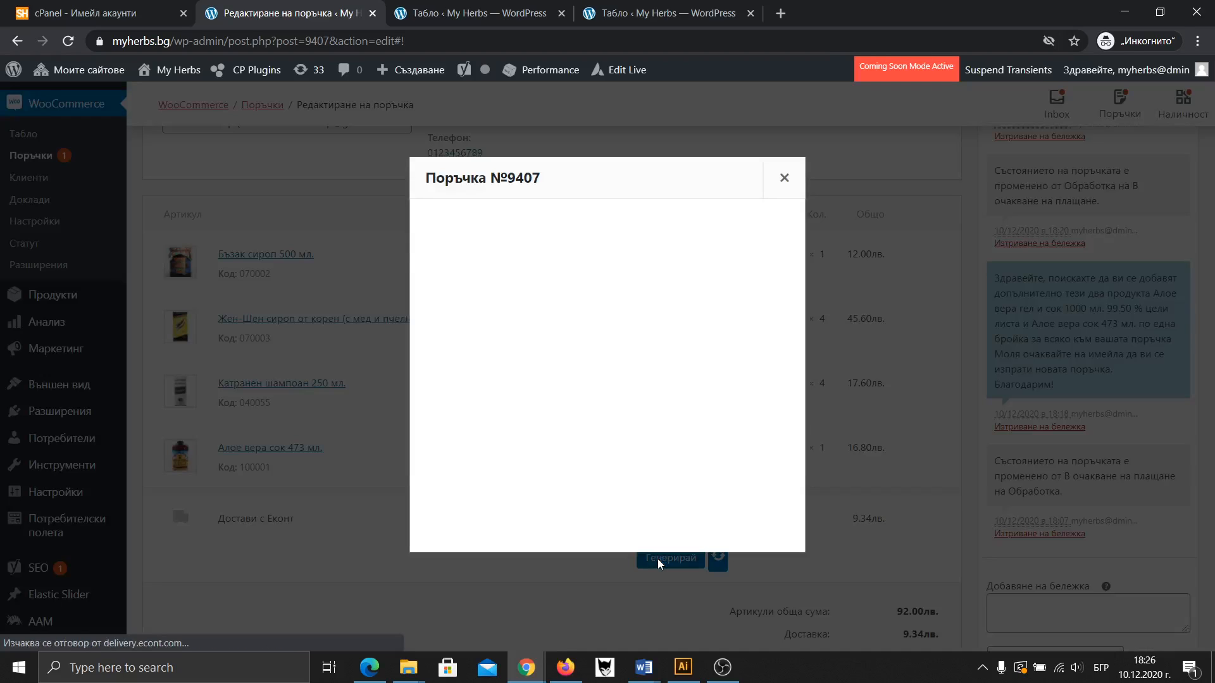
click(698, 379)
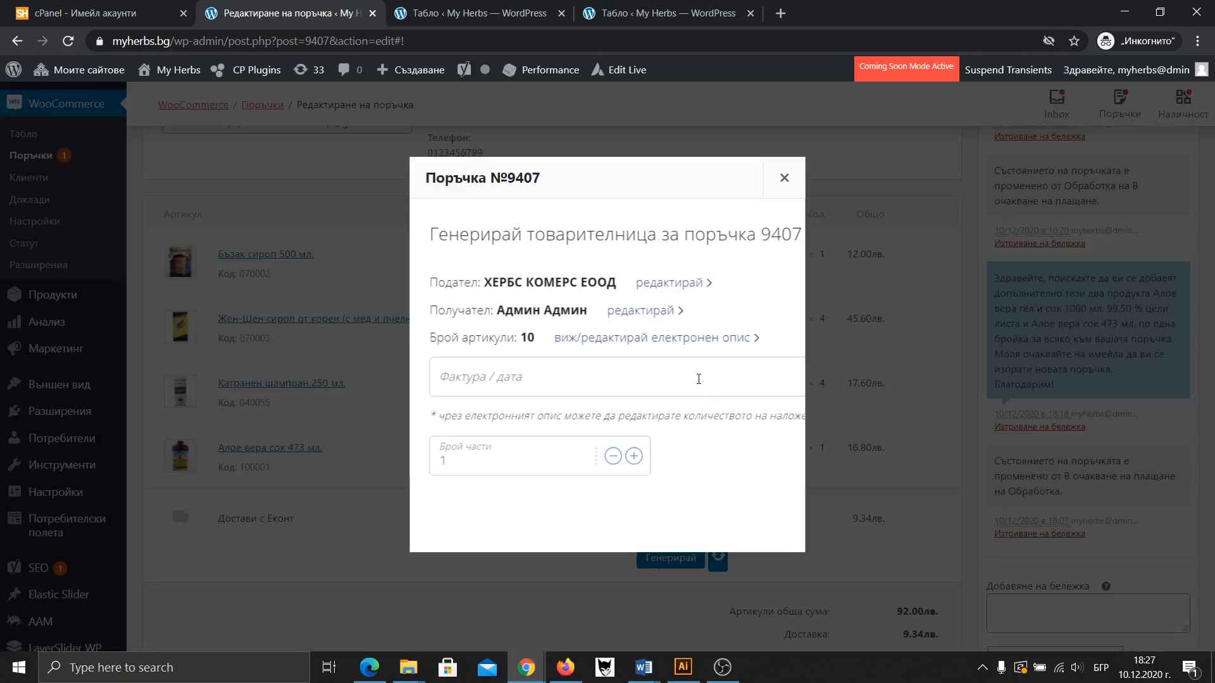
click(592, 337)
scroll(594, 342, down, 2)
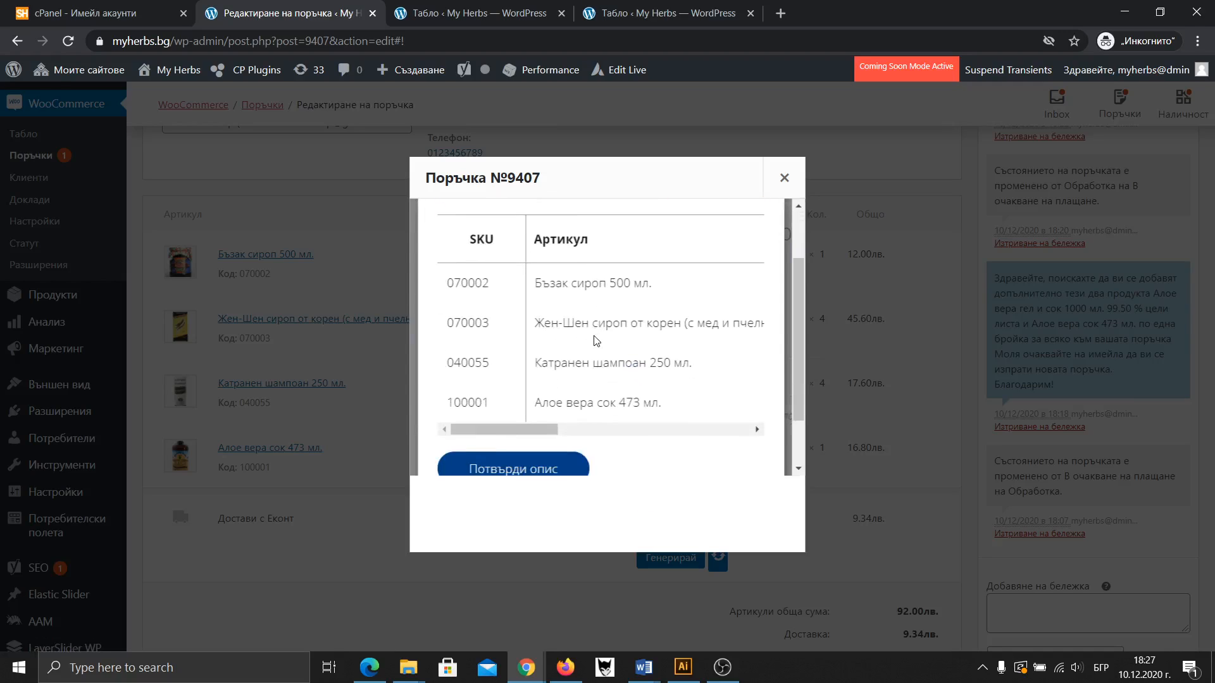
drag(536, 428, 477, 432)
scroll(519, 367, up, 2)
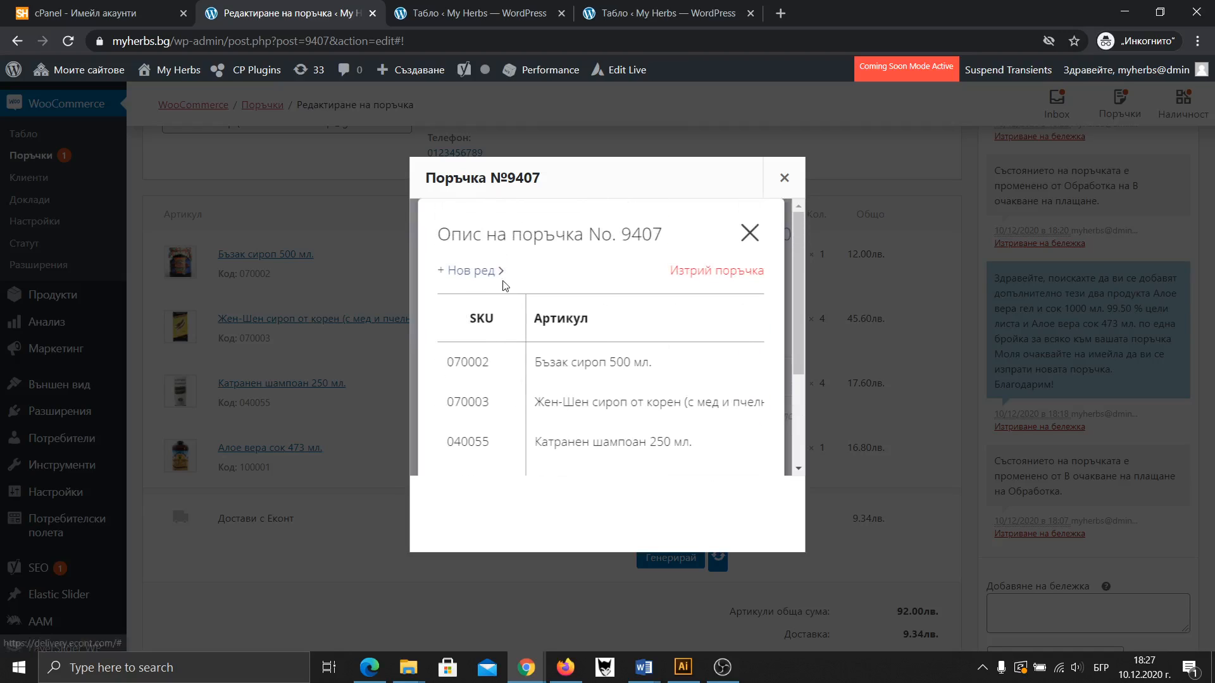
scroll(504, 281, down, 3)
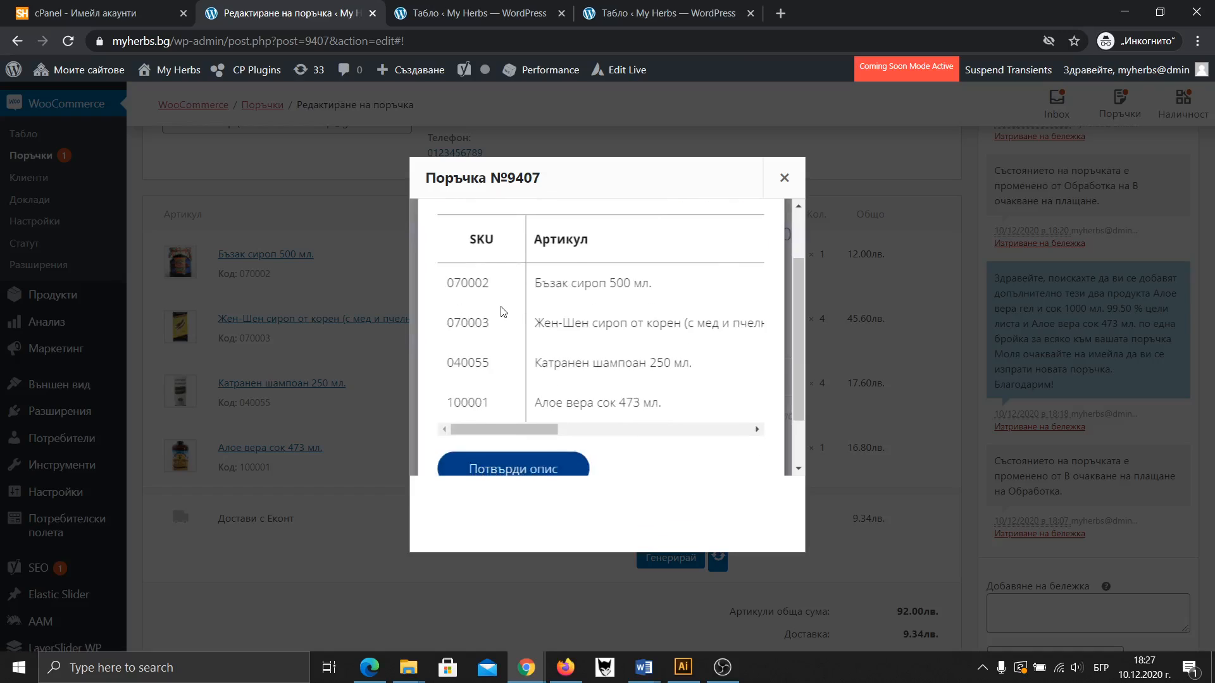
click(784, 178)
scroll(598, 457, down, 3)
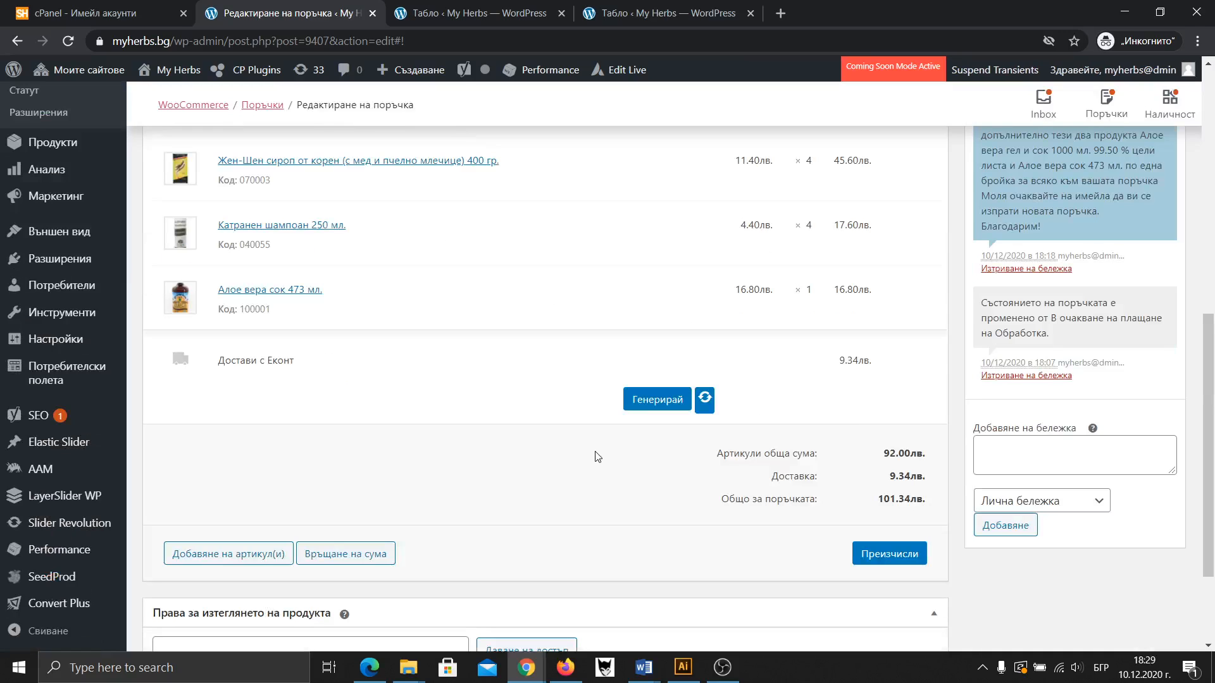
click(669, 405)
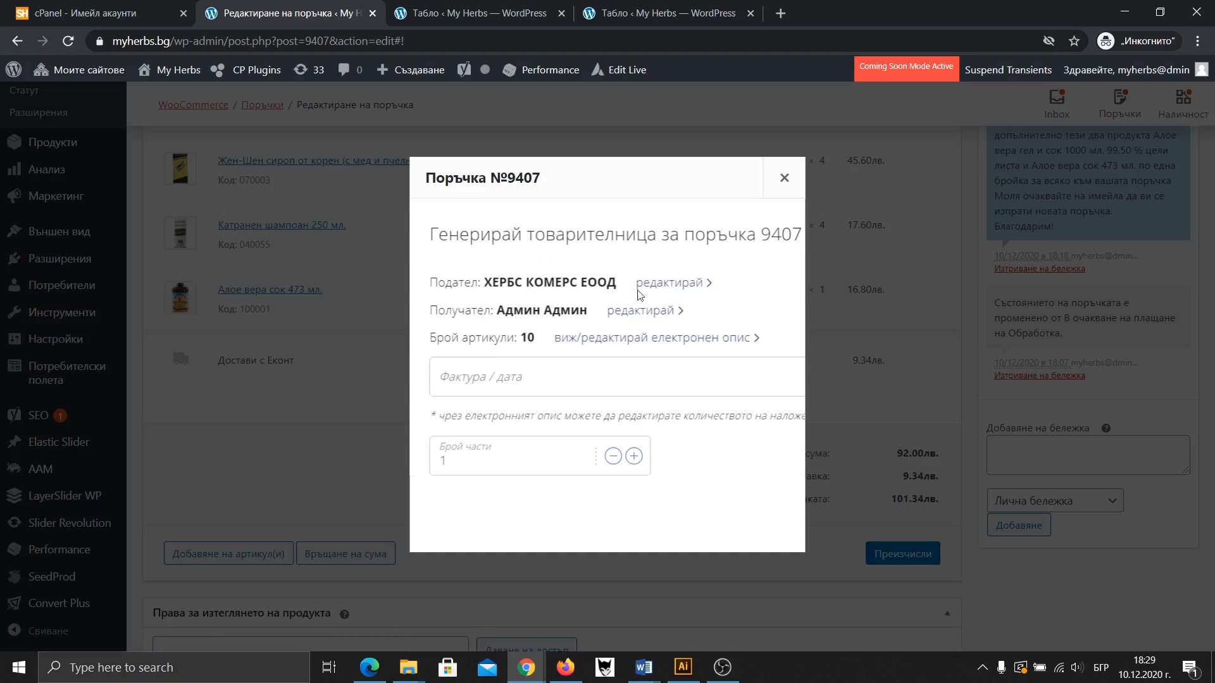
click(639, 344)
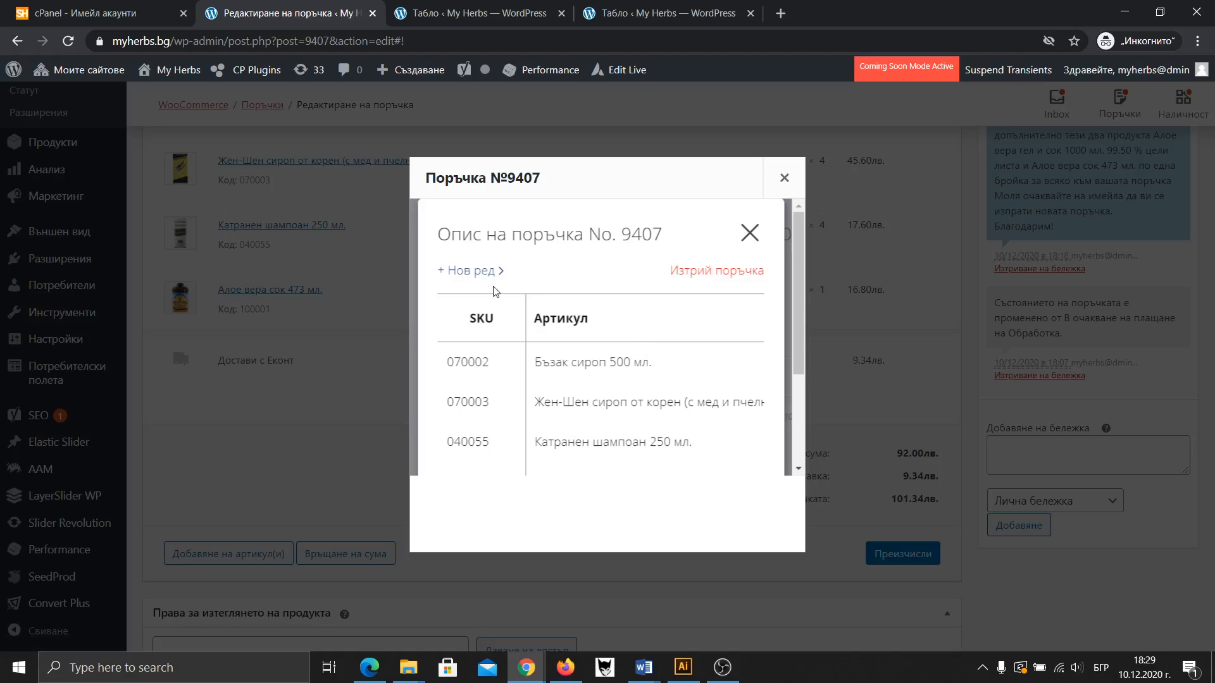
scroll(495, 291, down, 3)
scroll(585, 382, up, 5)
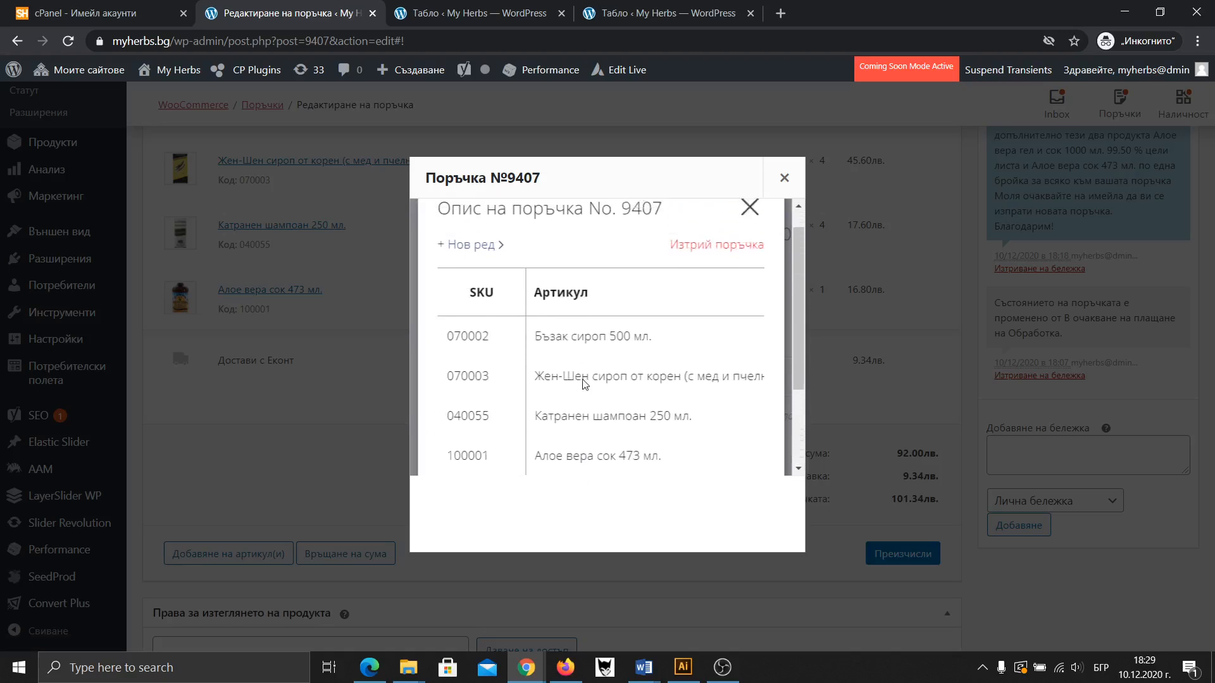
click(784, 177)
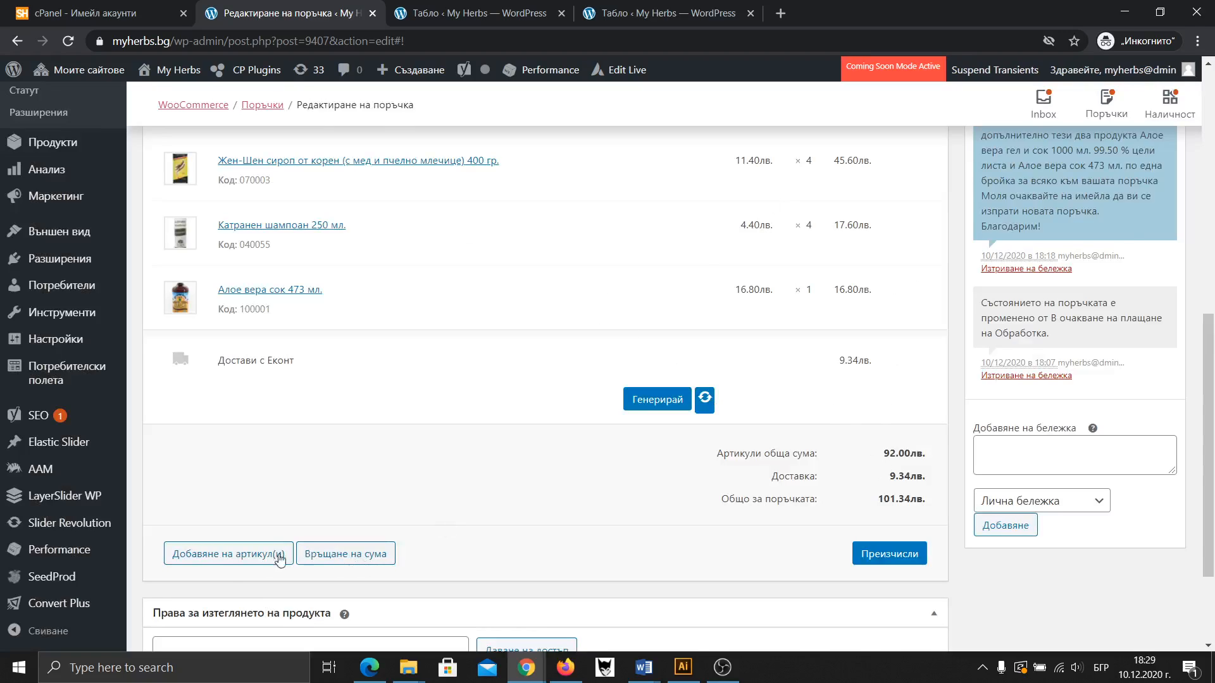
Edit the Econt shipping line, keeping its 9.34 лв. cost and the 101.34 лв. total
scroll(317, 447, up, 2)
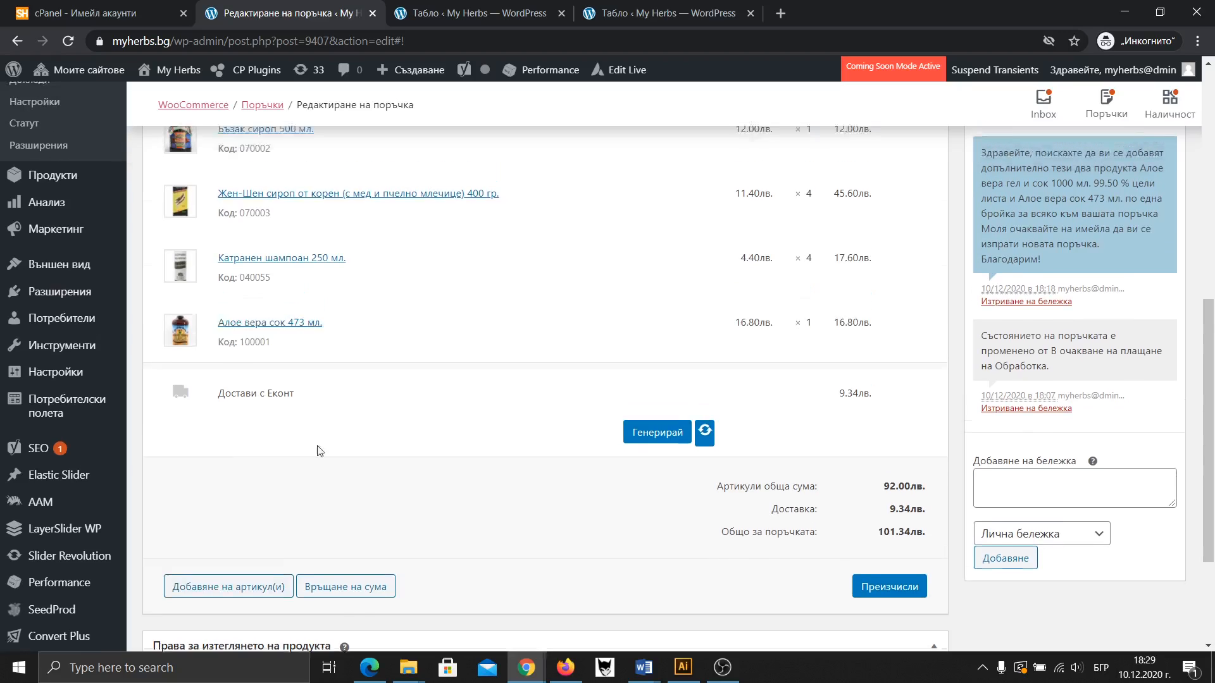
scroll(338, 441, down, 2)
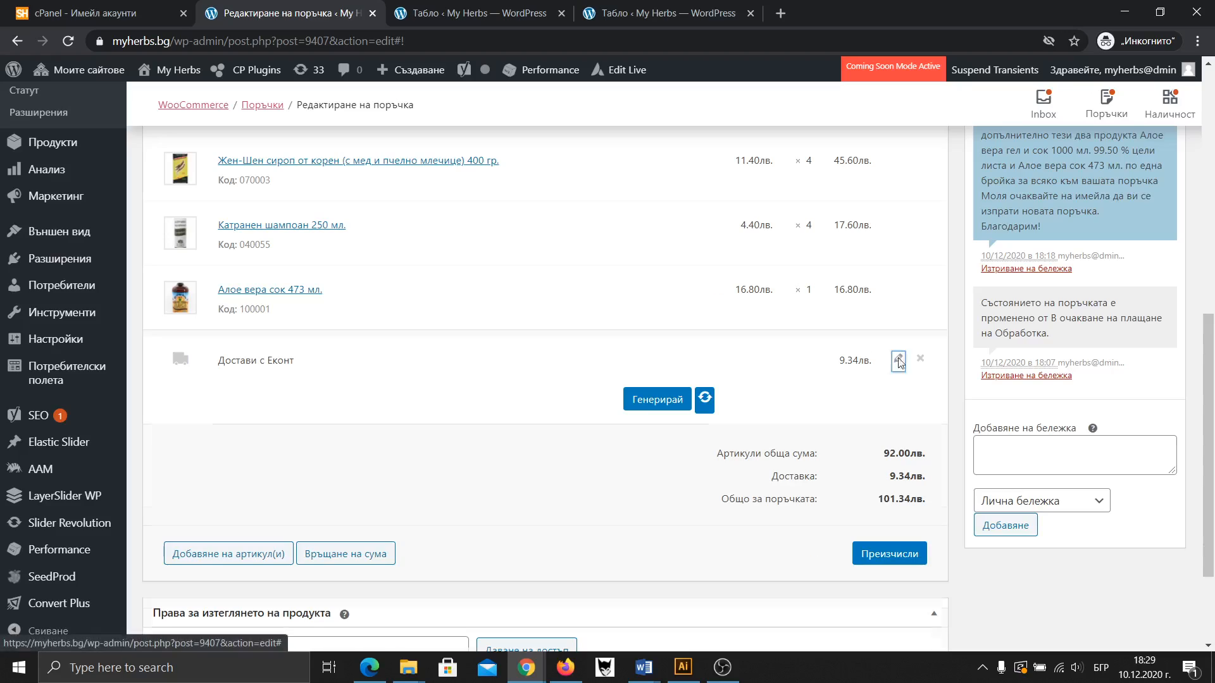
click(901, 359)
drag(843, 368, 876, 373)
click(883, 431)
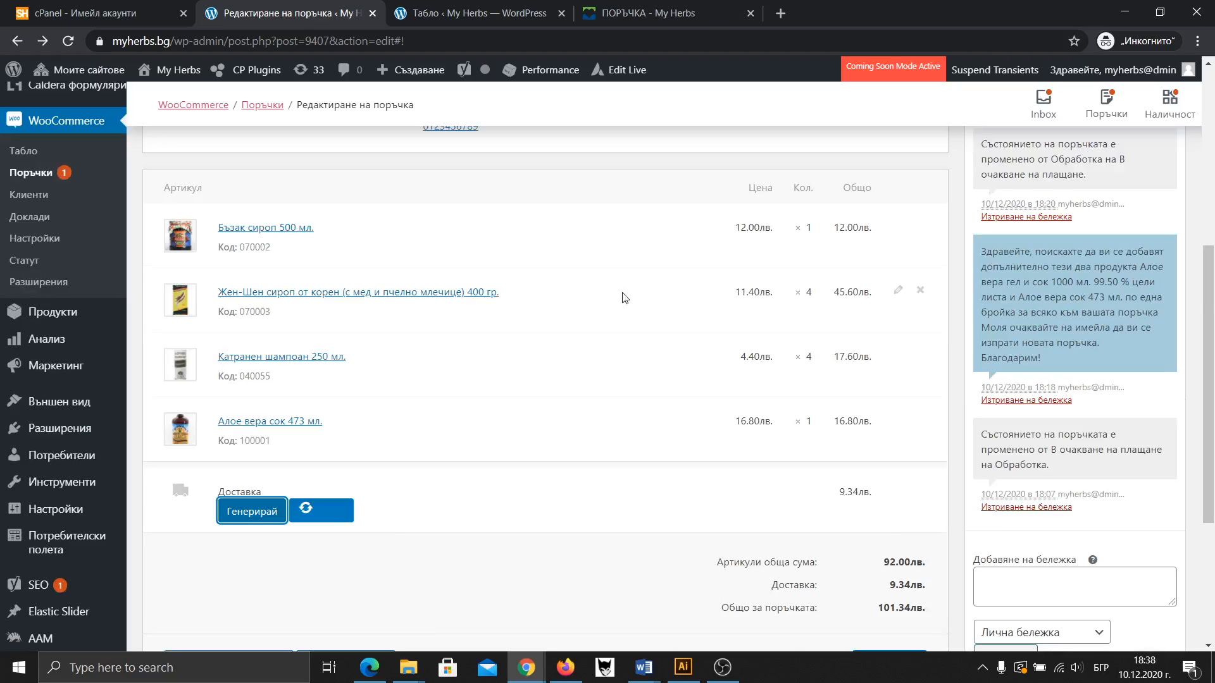
scroll(689, 385, down, 2)
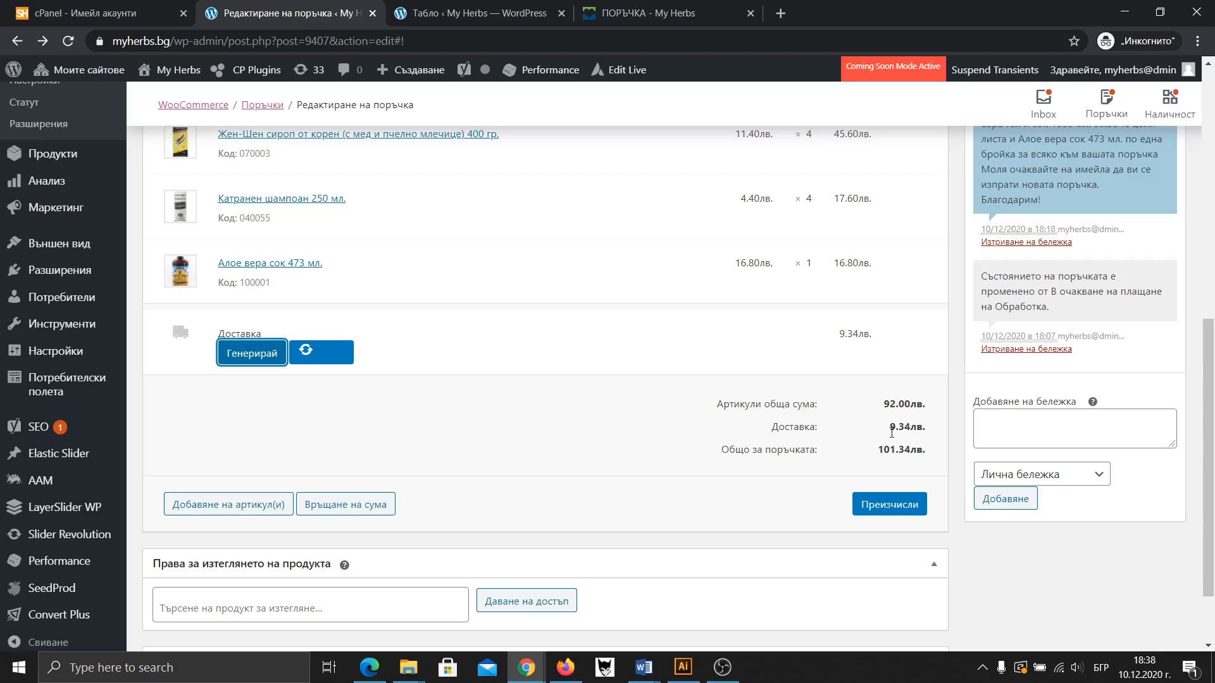
scroll(892, 430, up, 3)
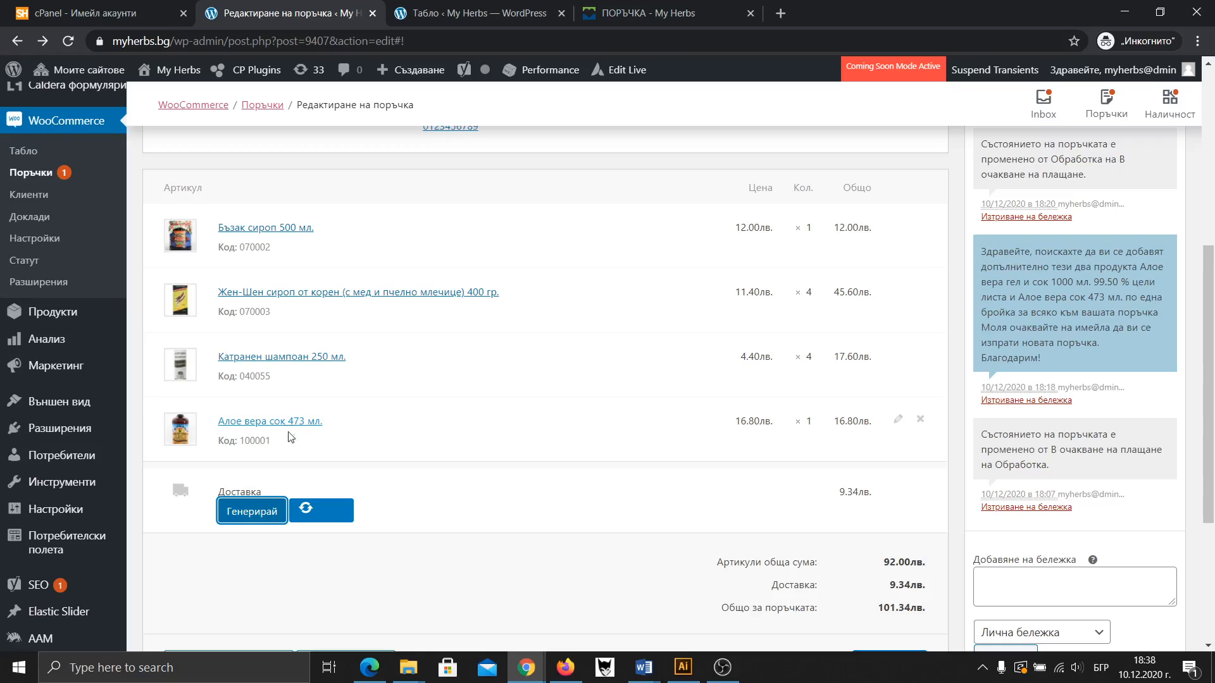
scroll(870, 427, down, 1)
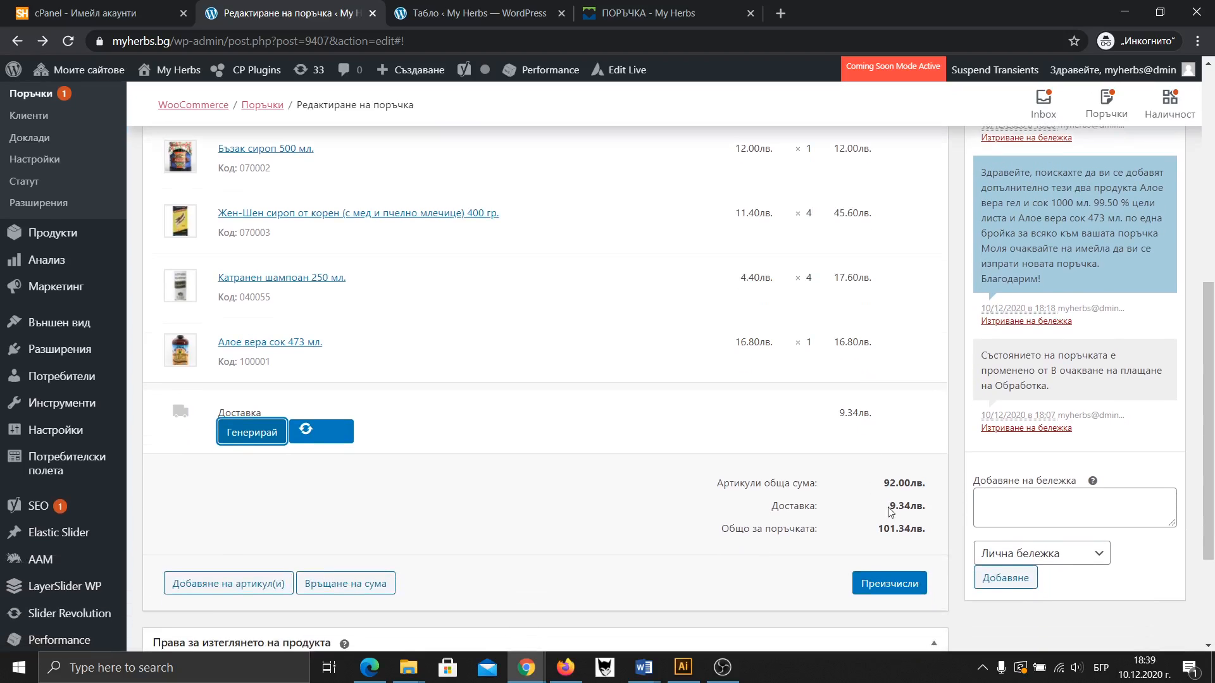
drag(889, 506, 922, 510)
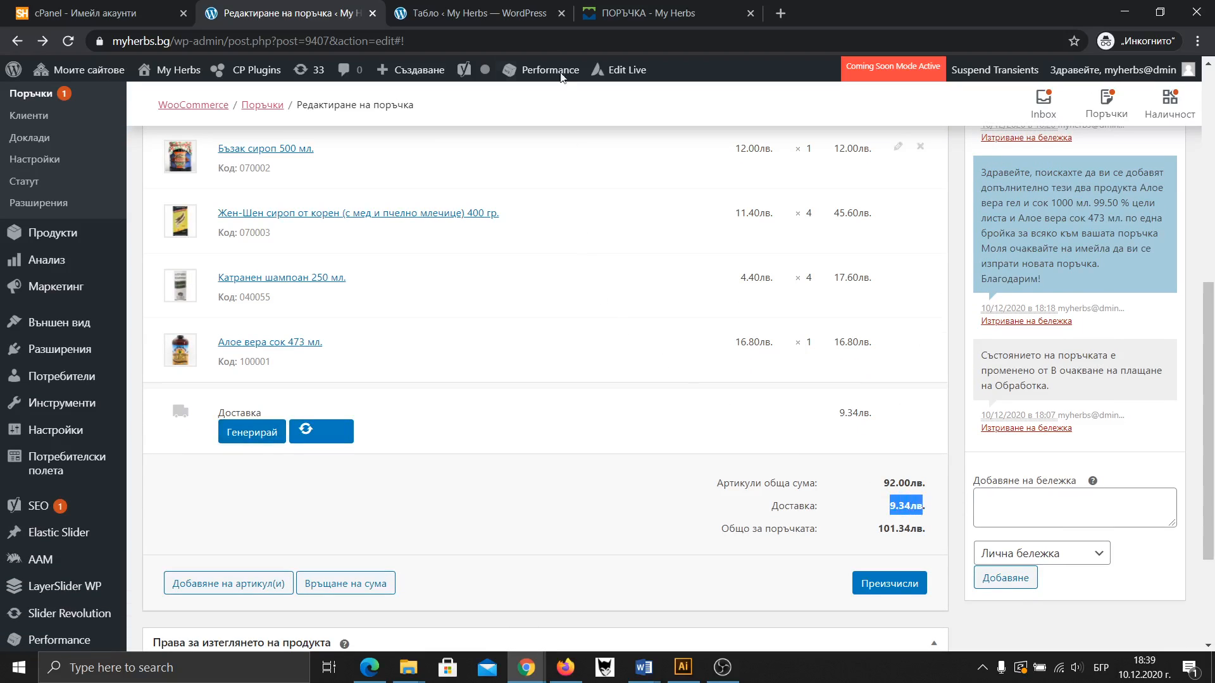
On the storefront checkout, quote Econt delivery to an address with the recipient's name: 9.66 лв. shipping, 101.66 лв. total
click(629, 13)
scroll(616, 394, down, 2)
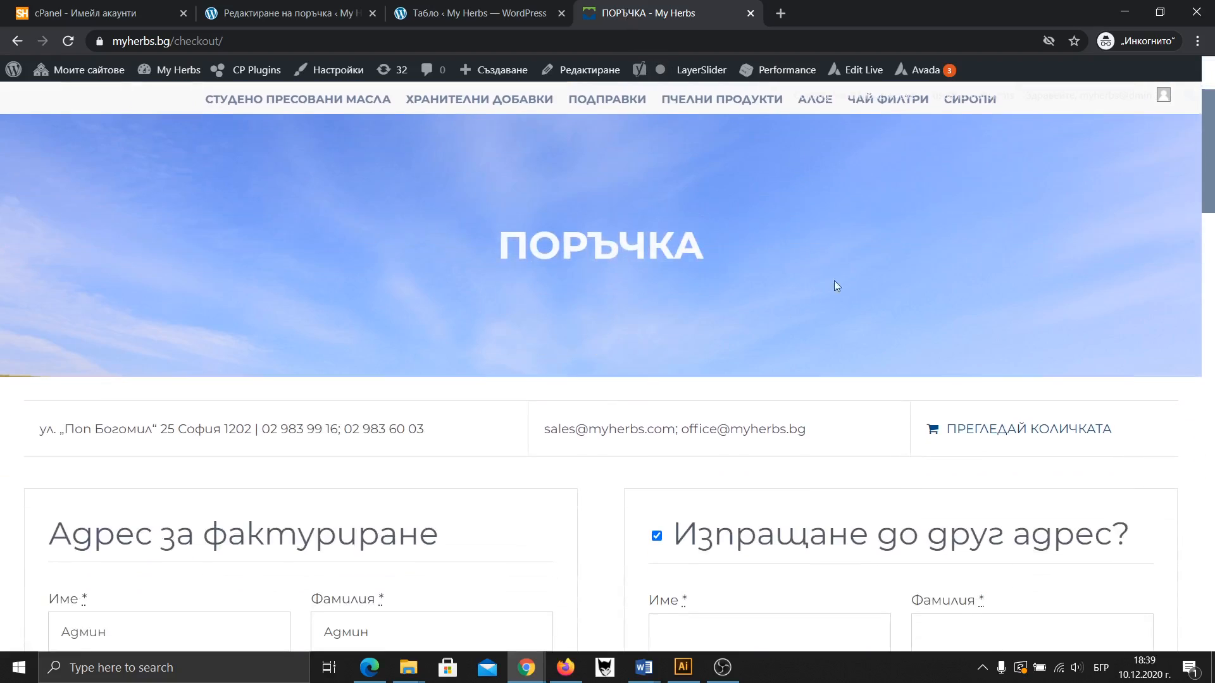
scroll(836, 286, up, 2)
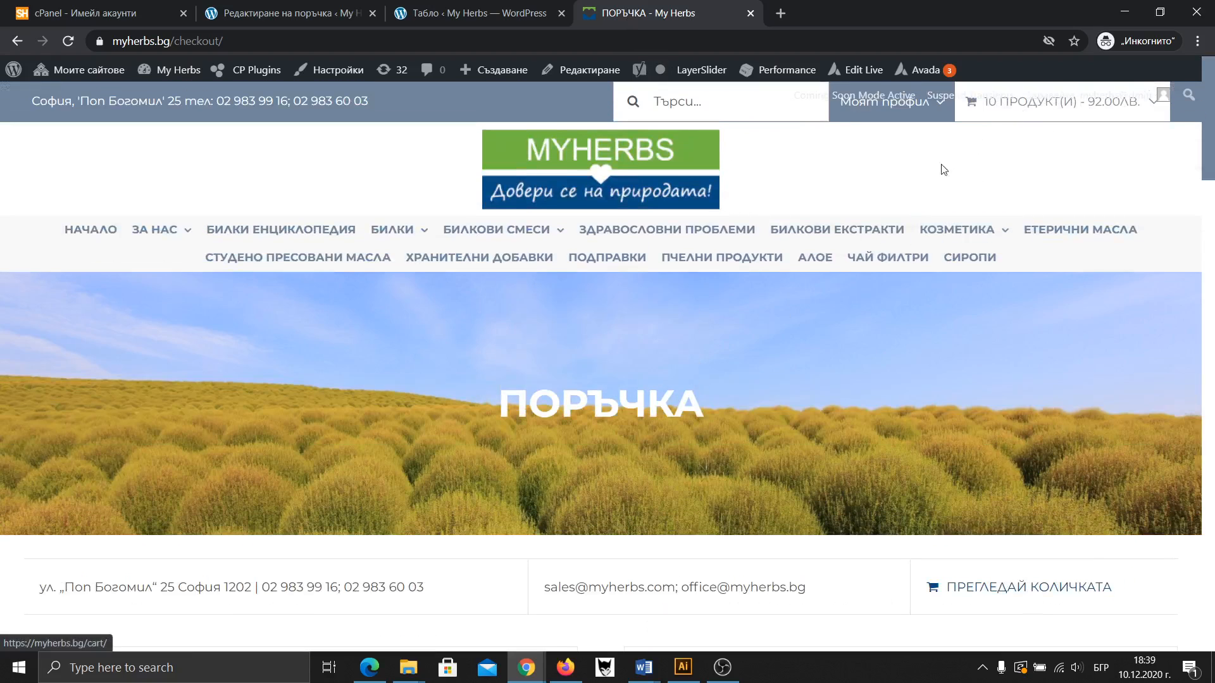
scroll(734, 285, down, 9)
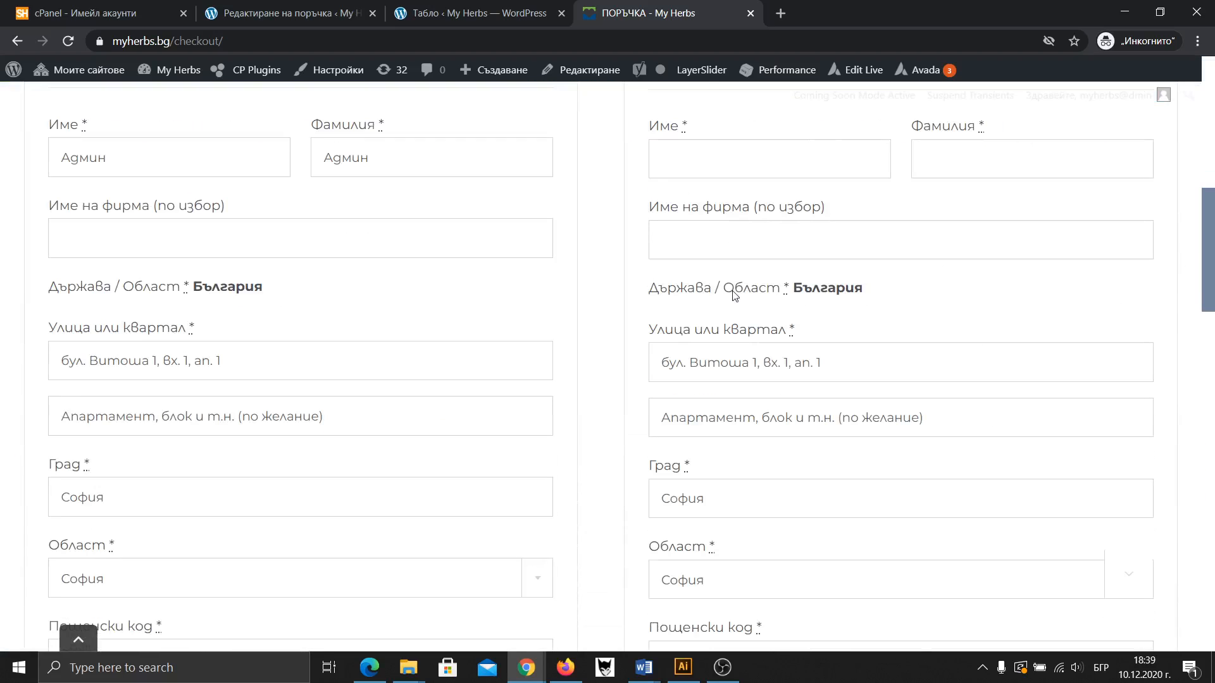
scroll(461, 314, up, 1)
scroll(130, 314, down, 4)
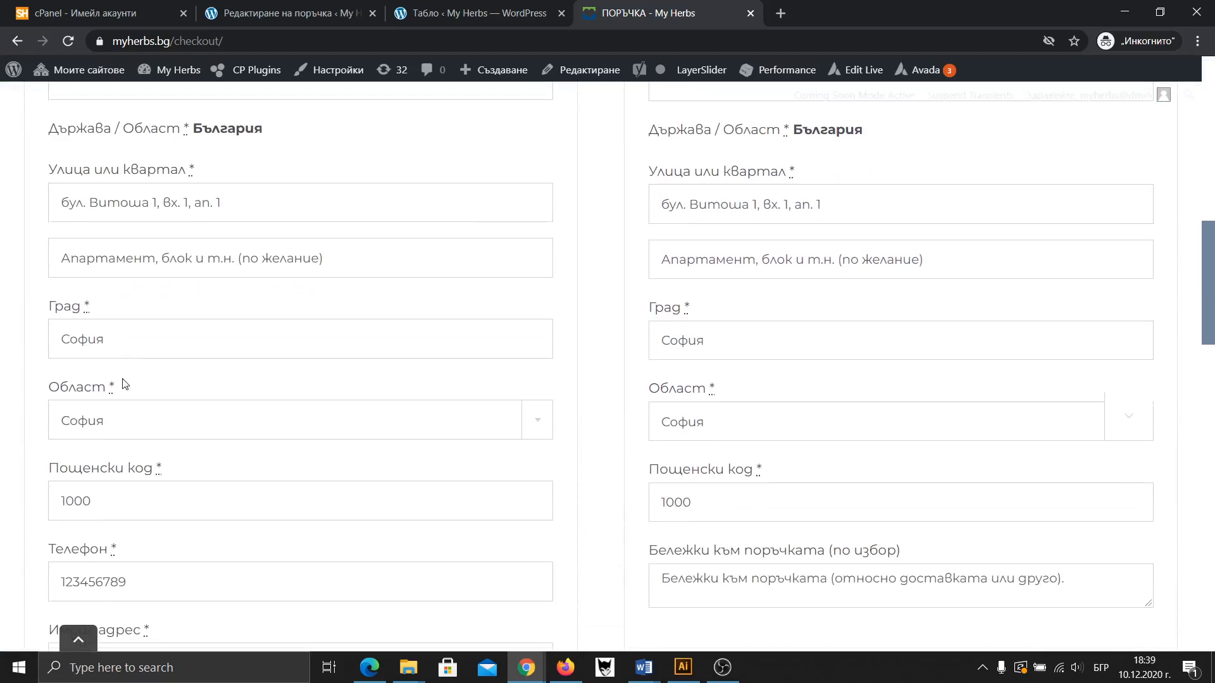
scroll(109, 350, down, 10)
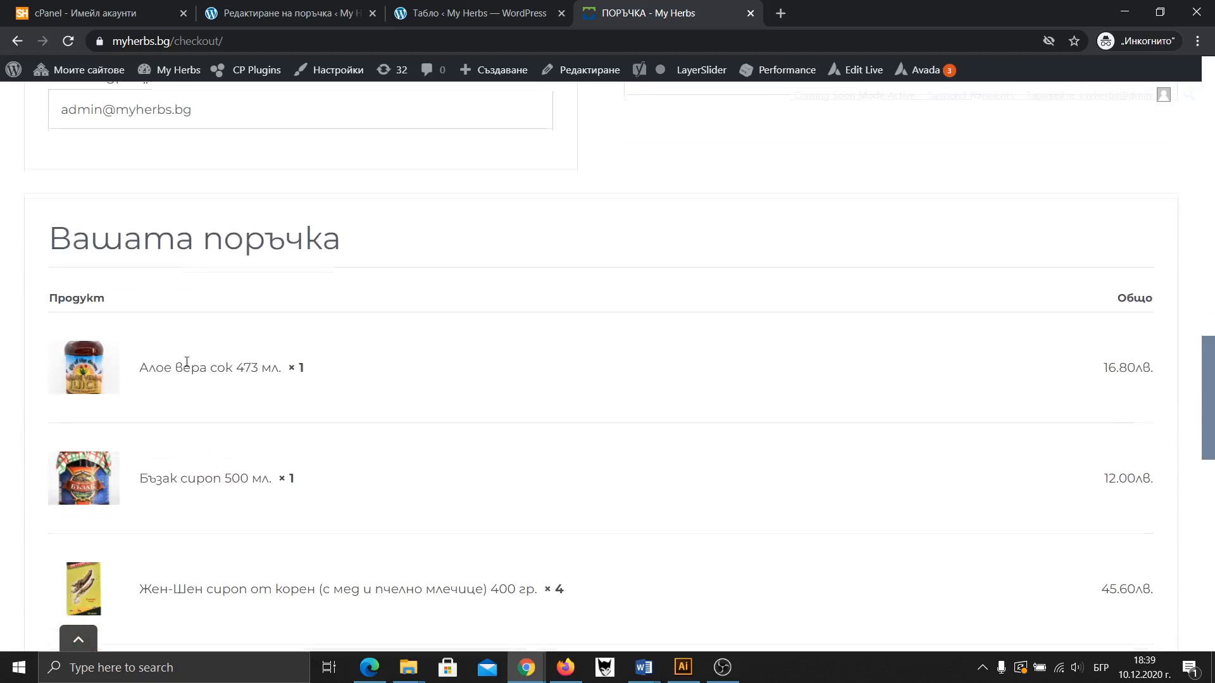
scroll(360, 288, down, 1)
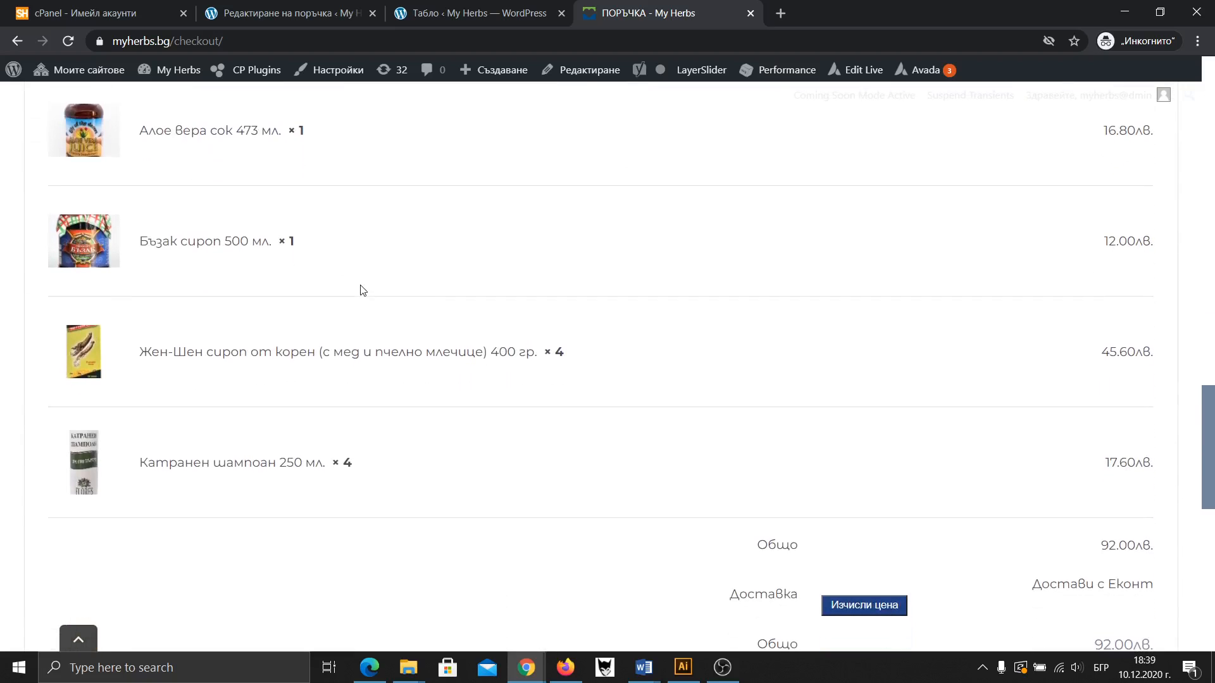
scroll(1126, 499, down, 1)
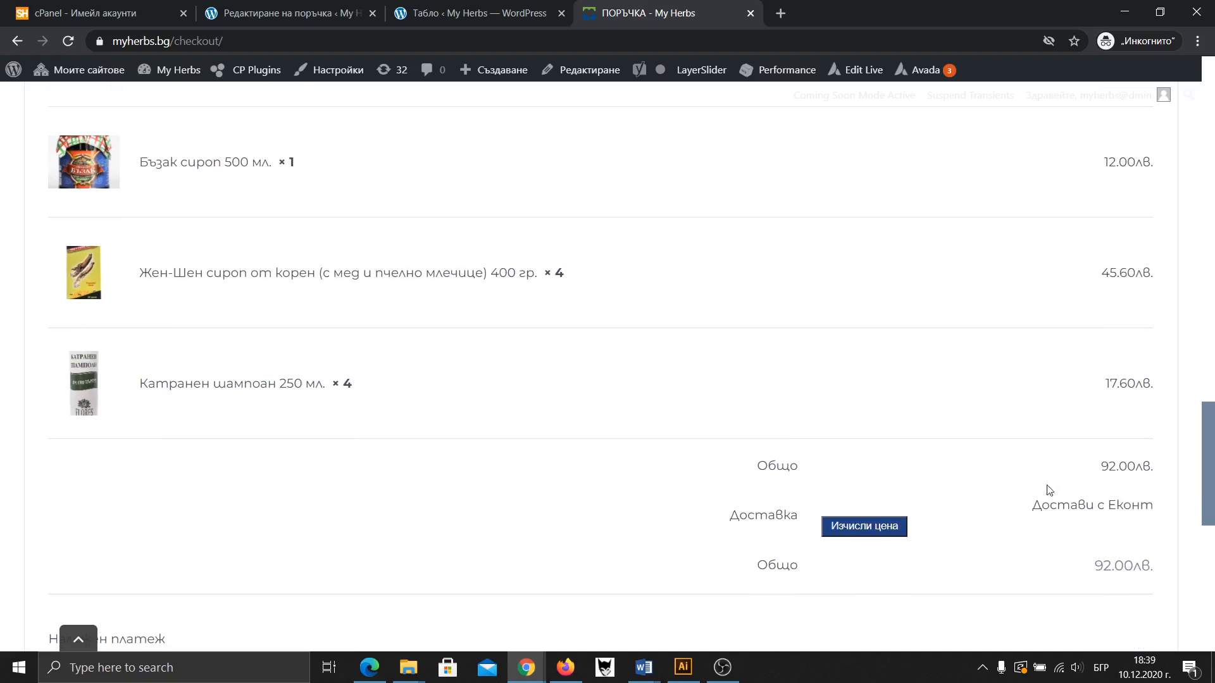
click(864, 531)
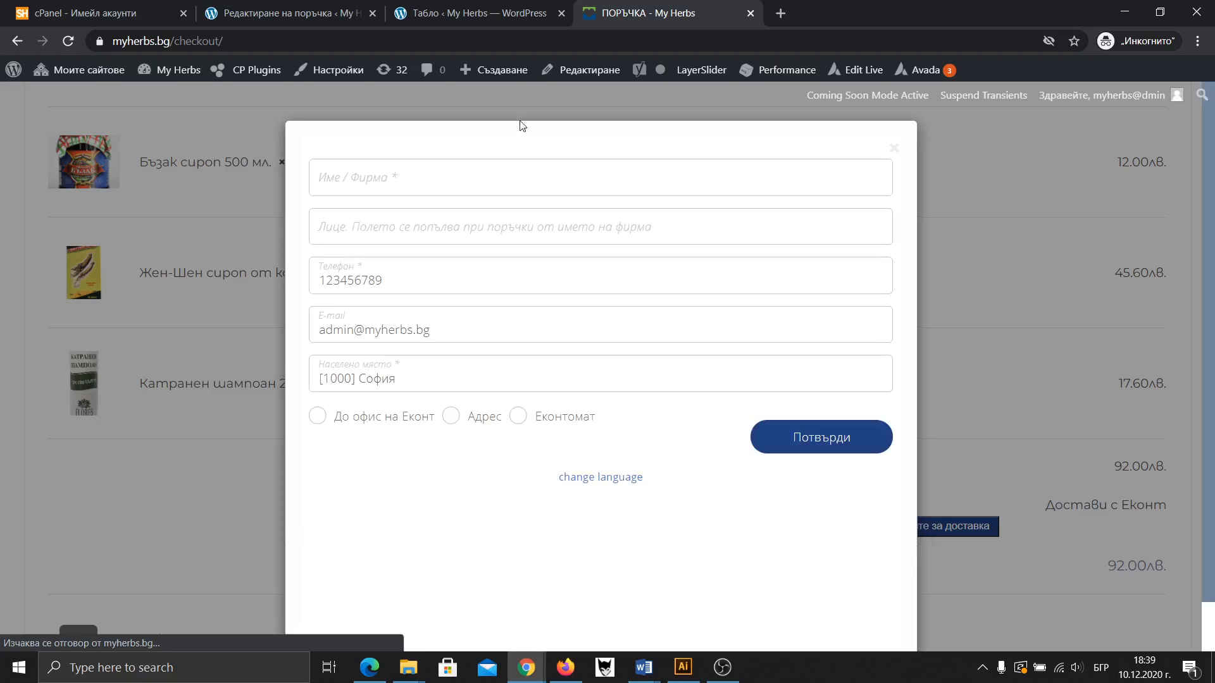
click(458, 427)
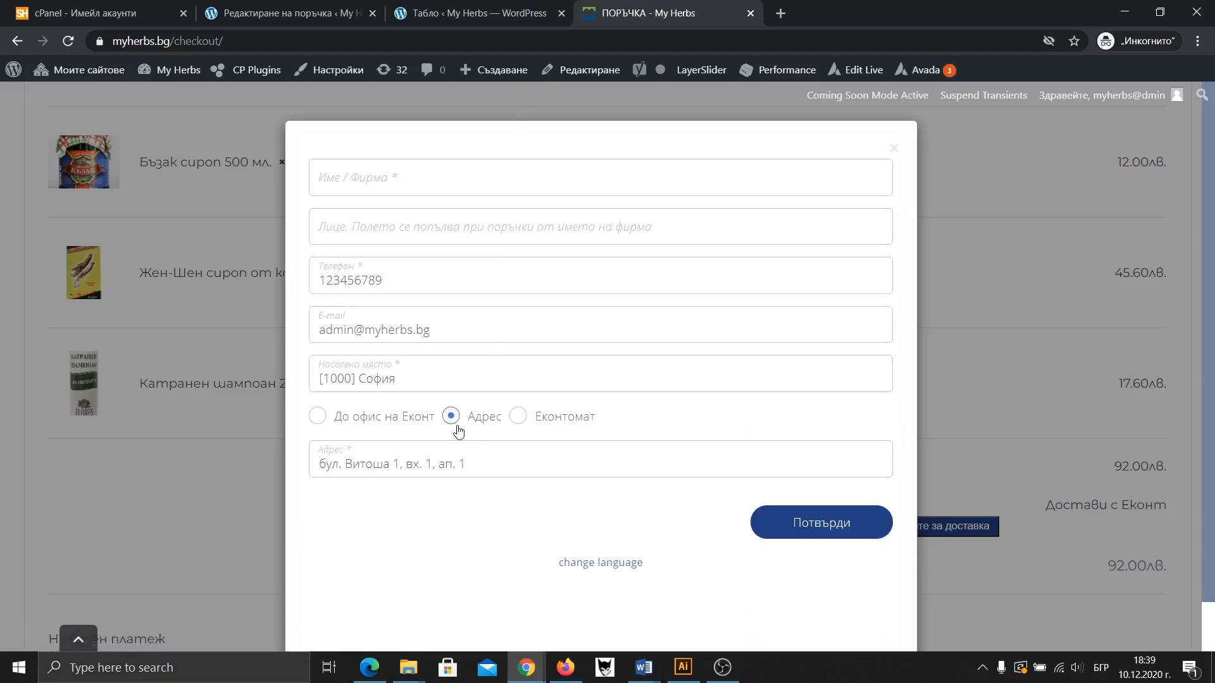
scroll(405, 429, down, 1)
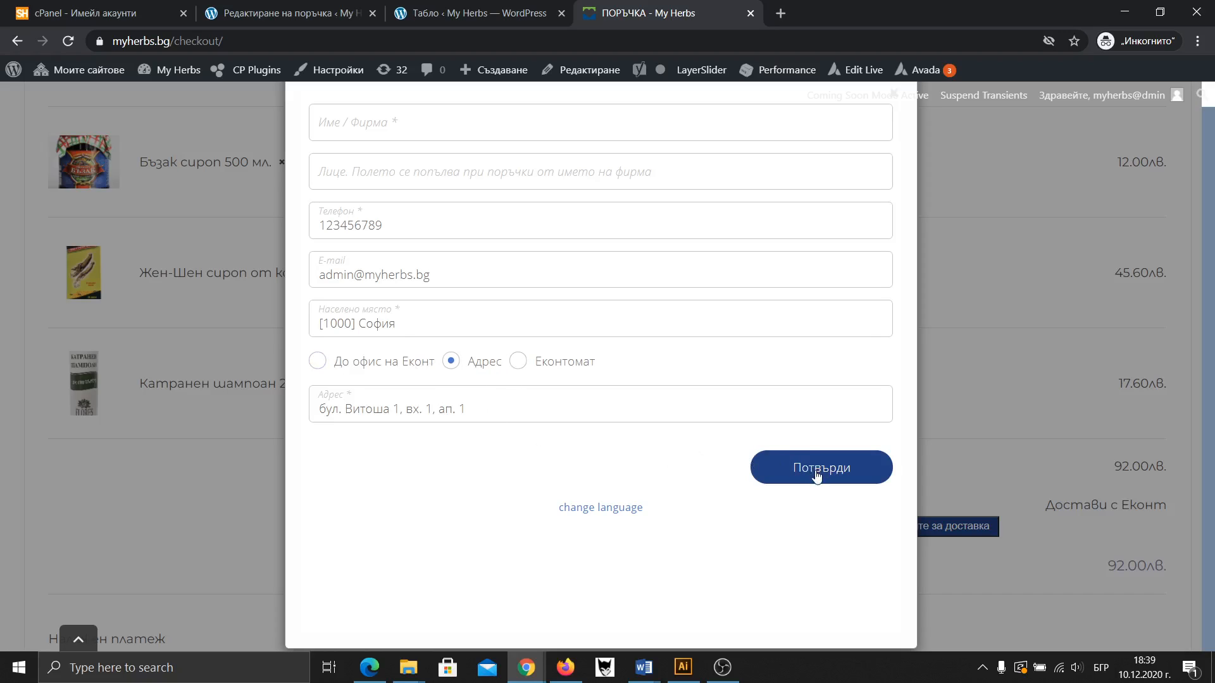
click(380, 126)
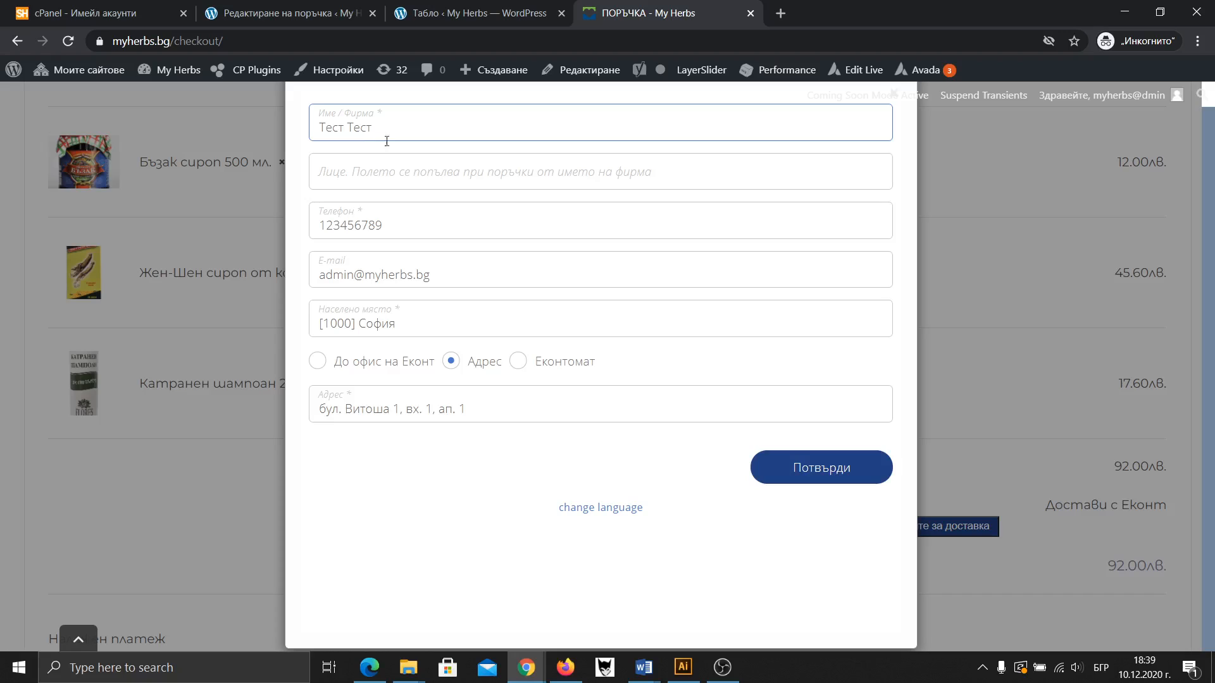
click(816, 473)
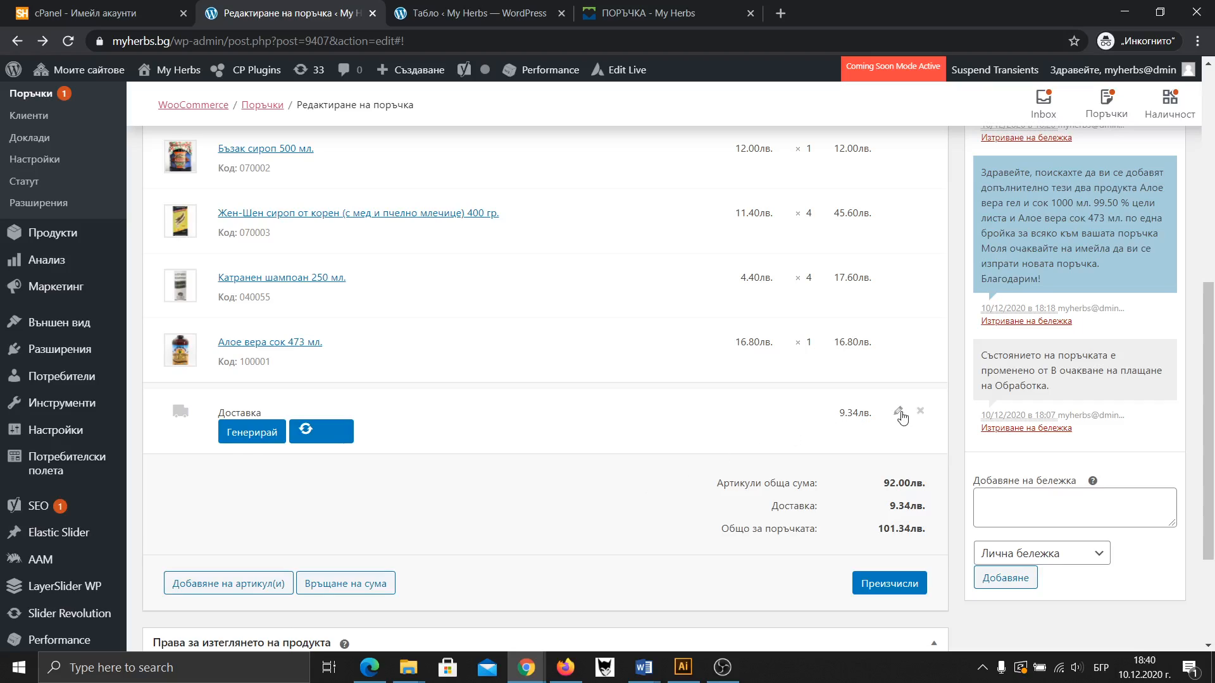
Change the Econt shipping line cost to 10.00 лв. and save the line
click(902, 415)
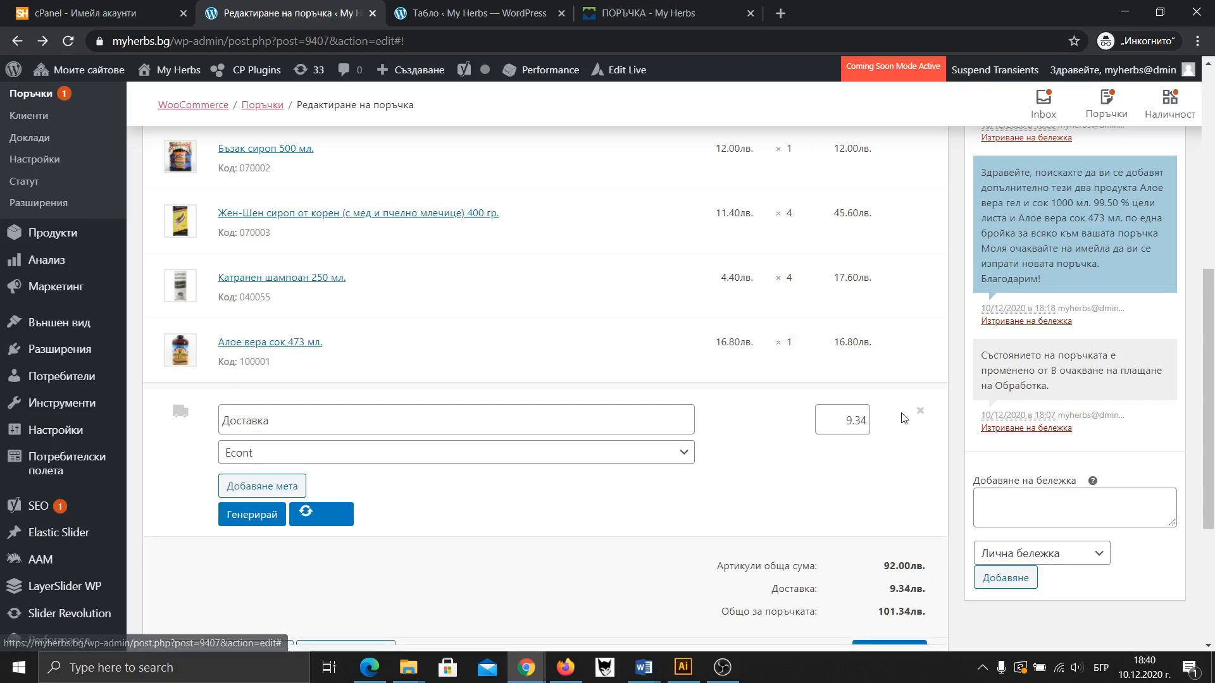
drag(847, 420, 856, 420)
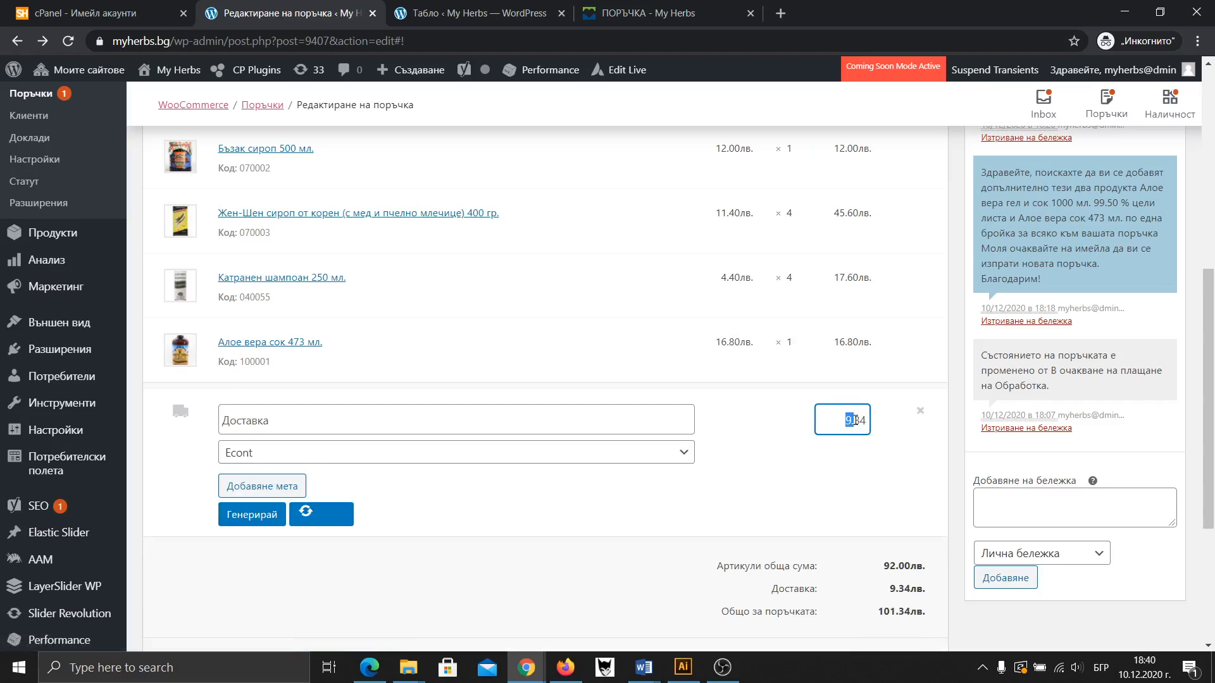
click(860, 420)
text(10)
drag(856, 420, 868, 420)
text(00)
scroll(851, 476, down, 3)
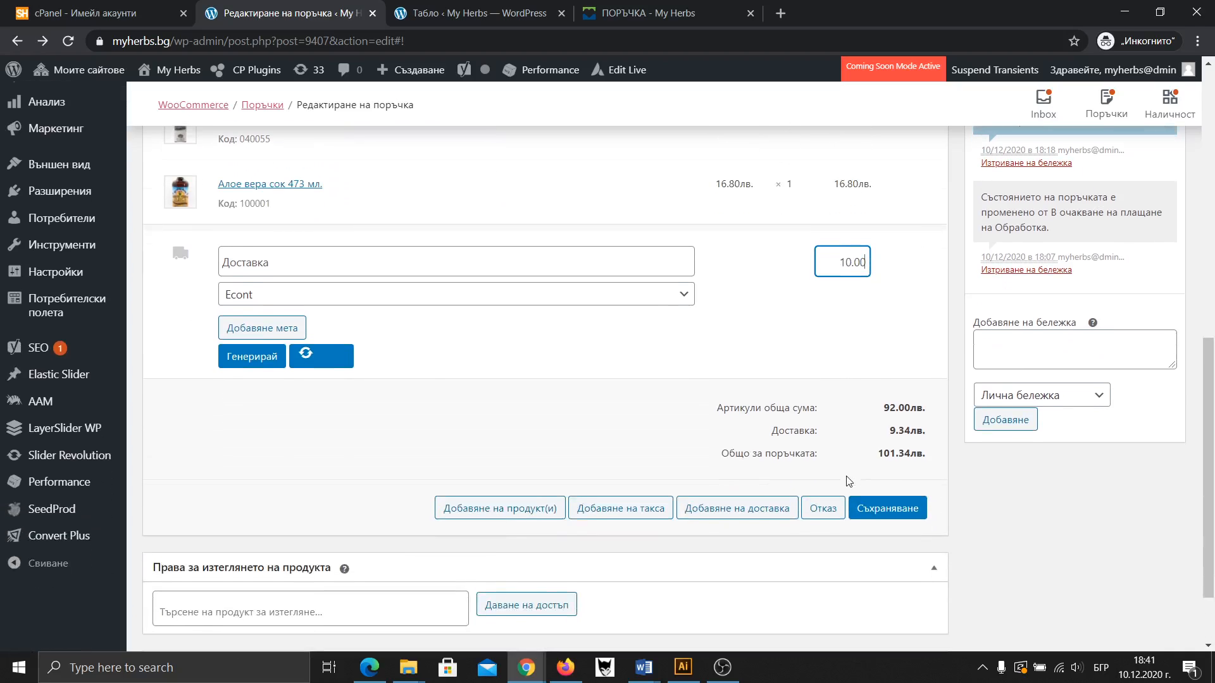
click(877, 510)
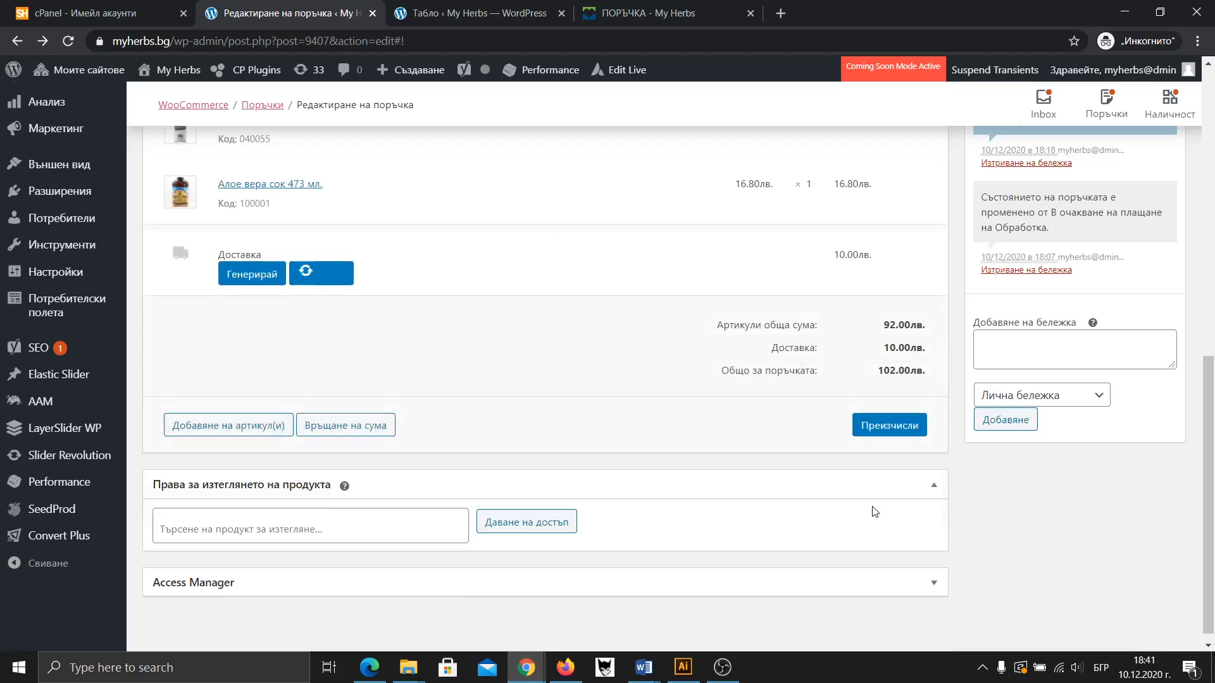
Recalculate the order totals to 102.00 лв. and update the order
click(889, 425)
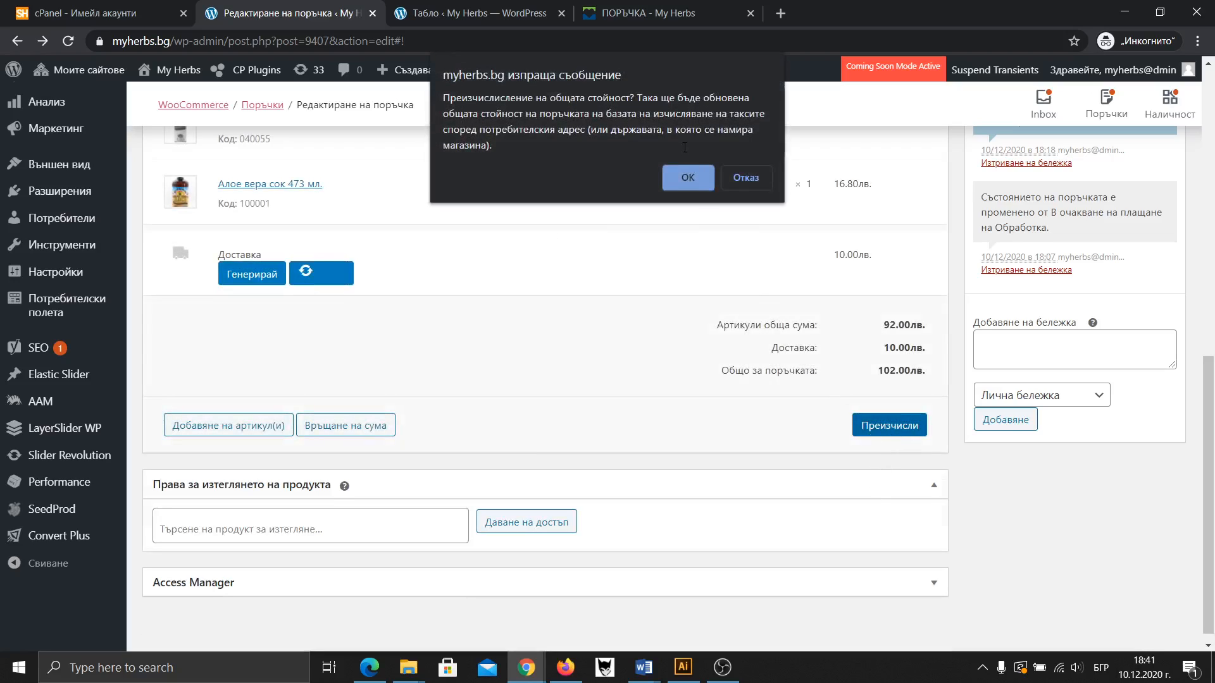
click(685, 179)
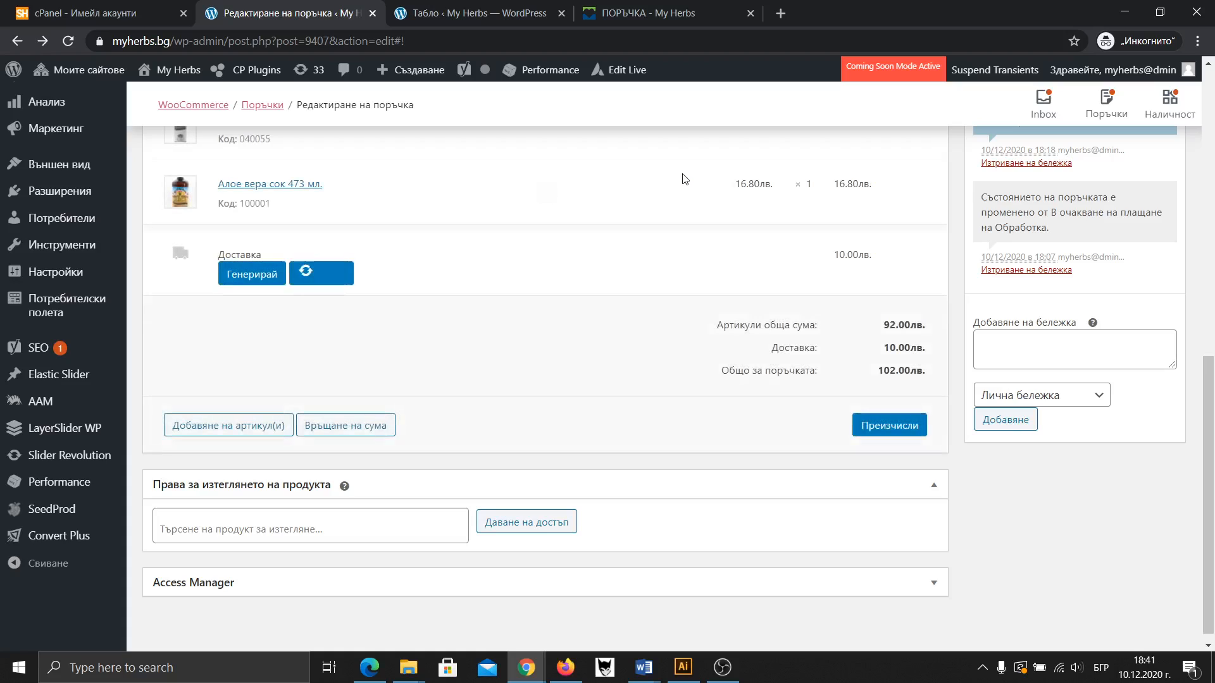
scroll(682, 179, up, 15)
click(1117, 278)
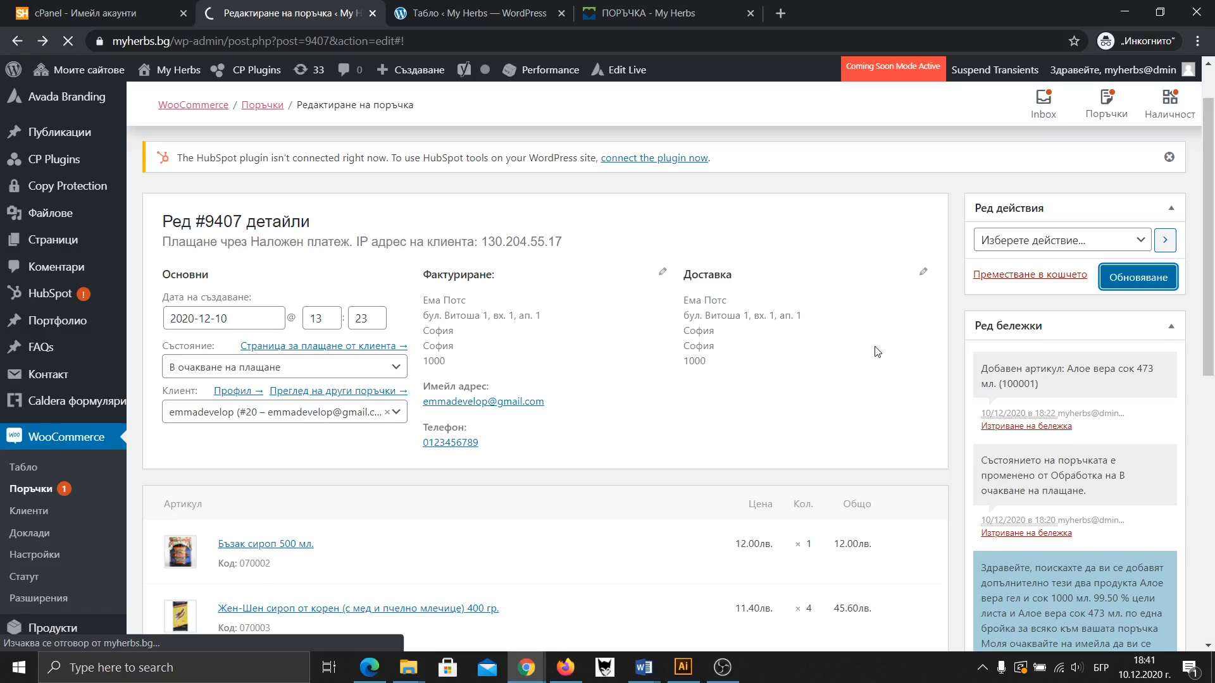
Set order #9407's status to Обработка (Processing)
scroll(588, 408, down, 2)
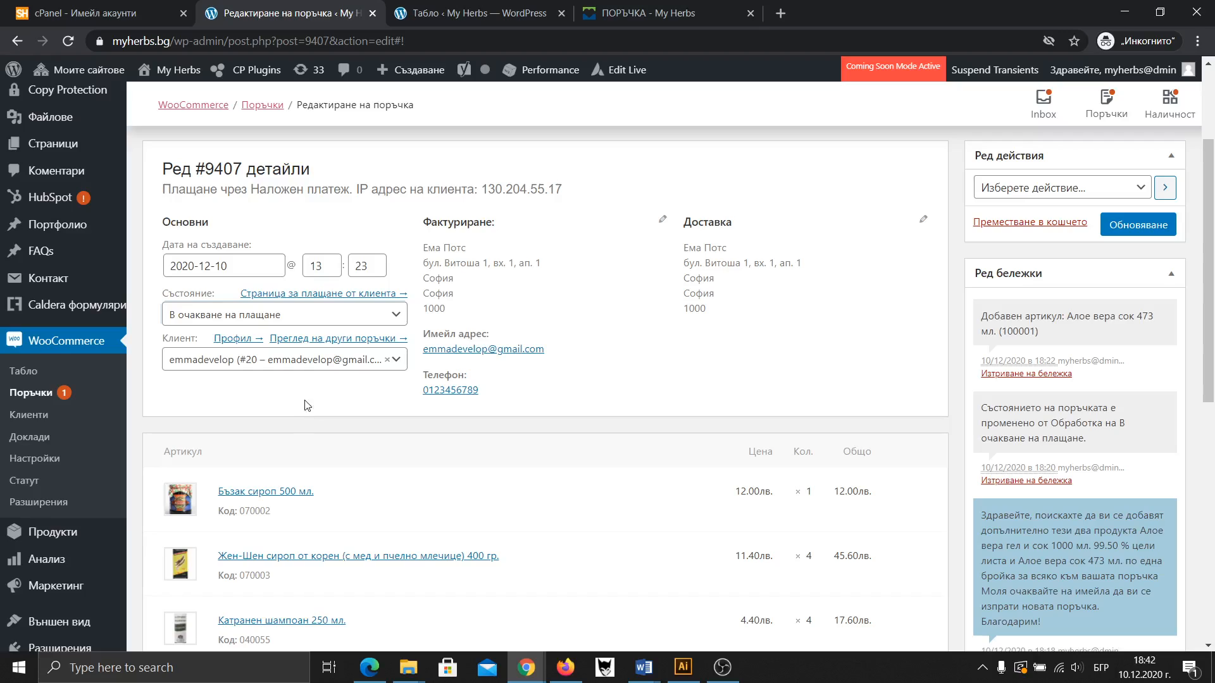
click(319, 320)
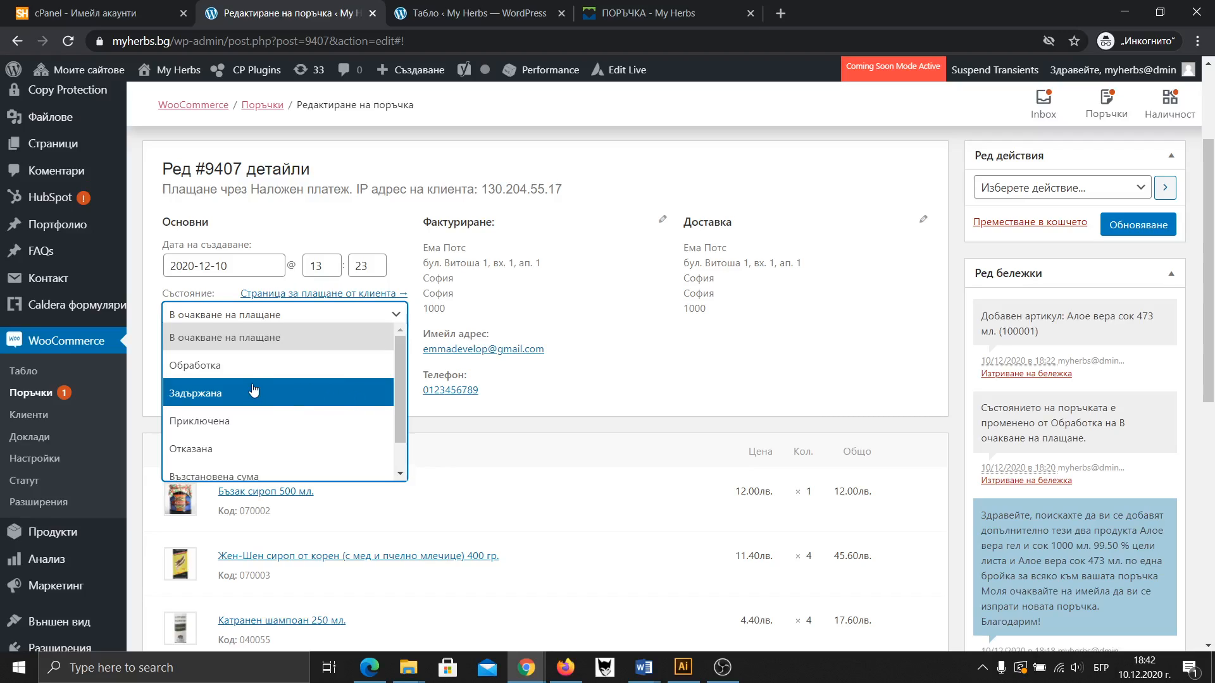
click(456, 434)
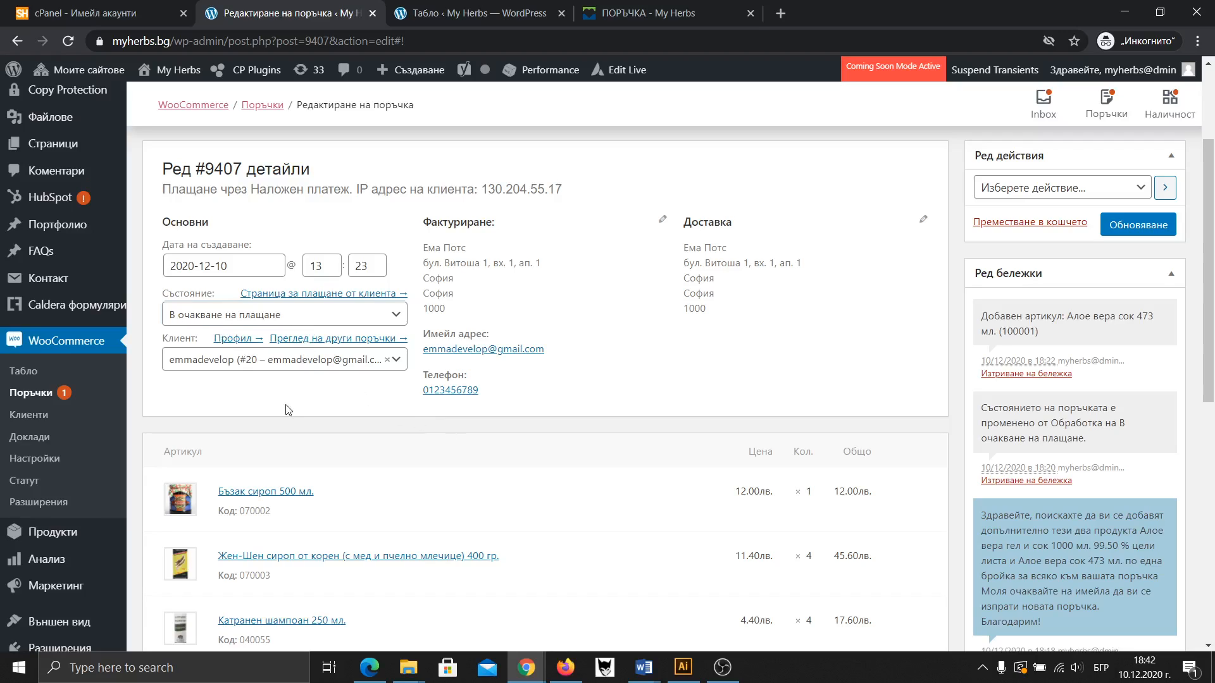
click(329, 318)
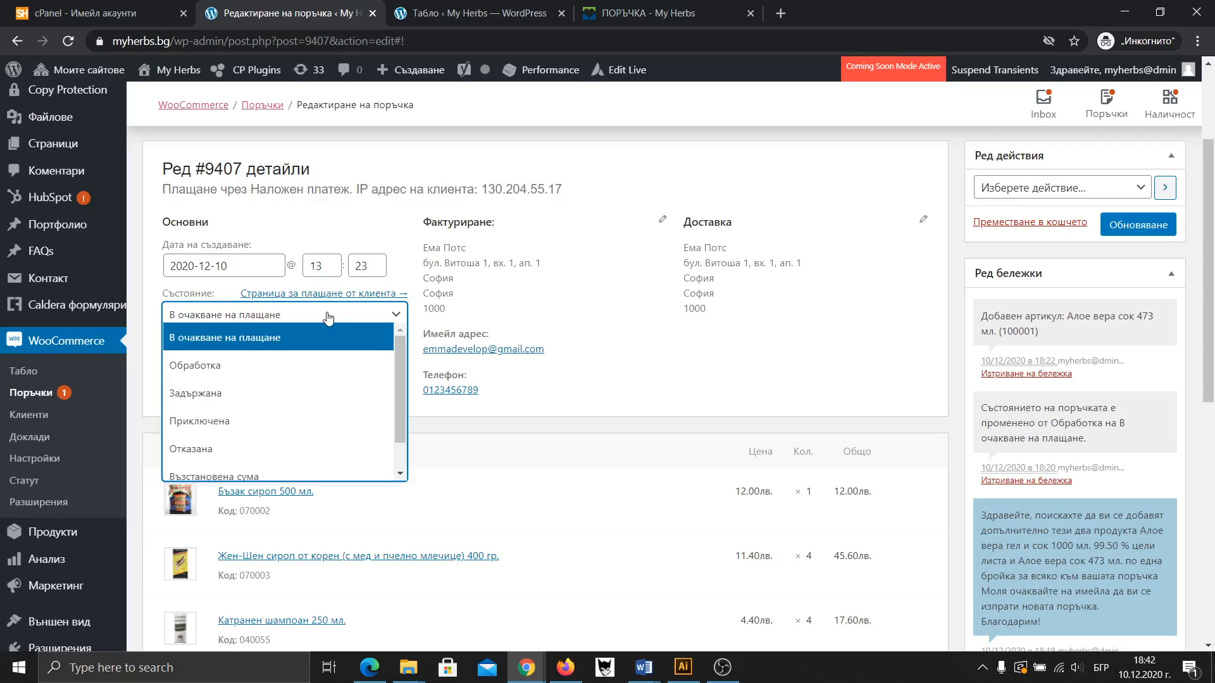
click(216, 366)
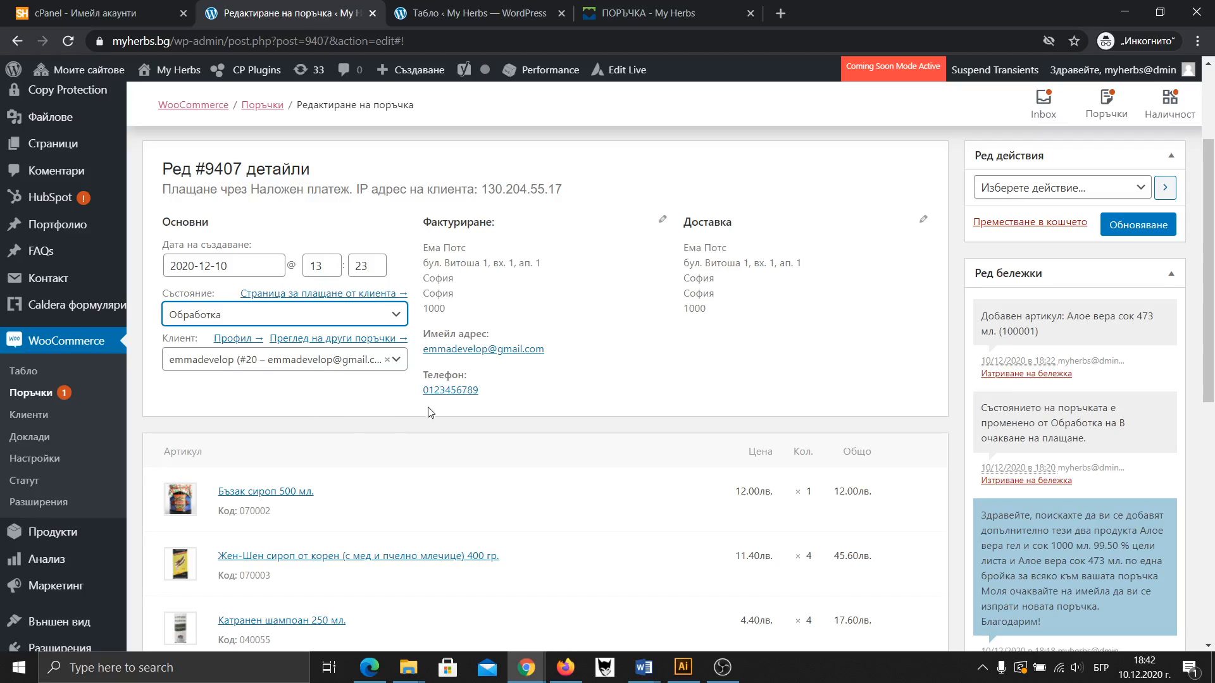
Update the order and check its items and the 102.00 лв. total
scroll(291, 398, down, 1)
scroll(297, 396, down, 2)
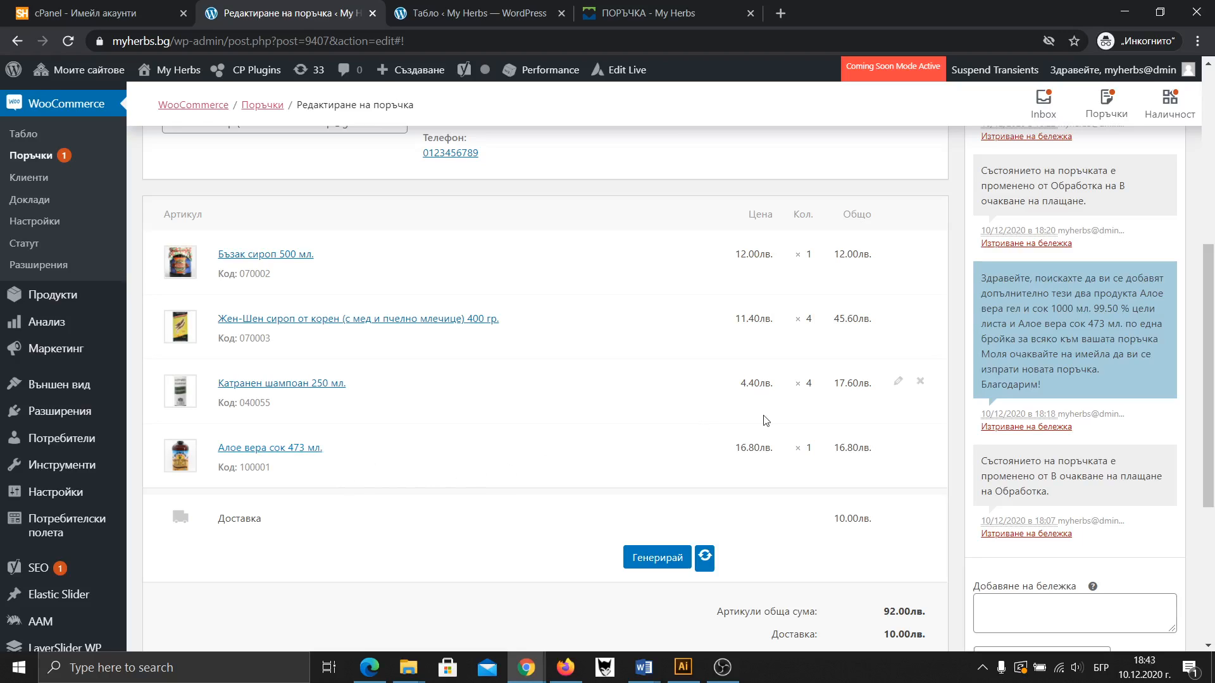
scroll(772, 418, up, 4)
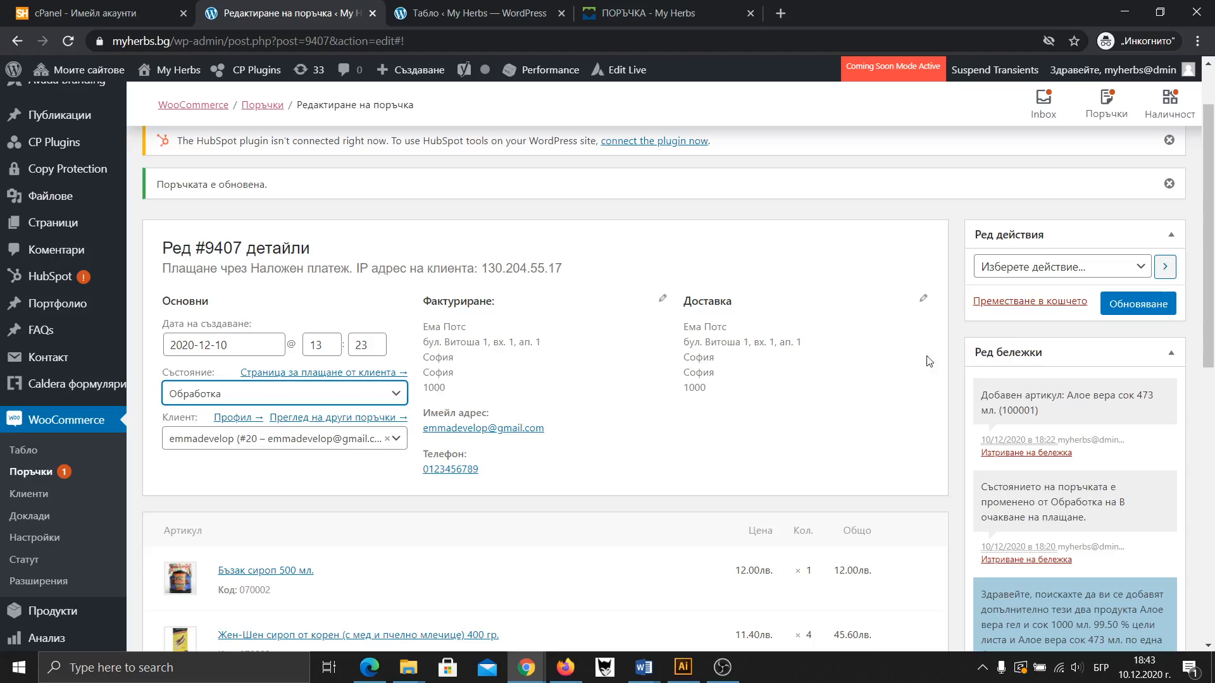
click(1132, 311)
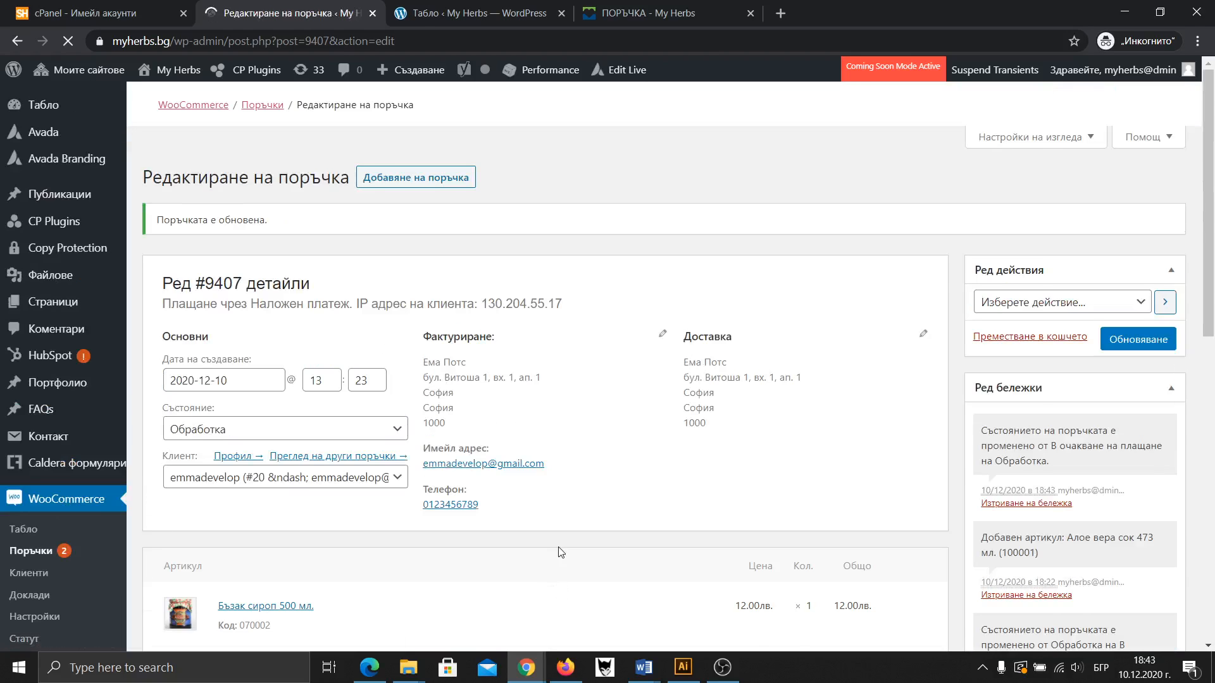
scroll(926, 473, down, 7)
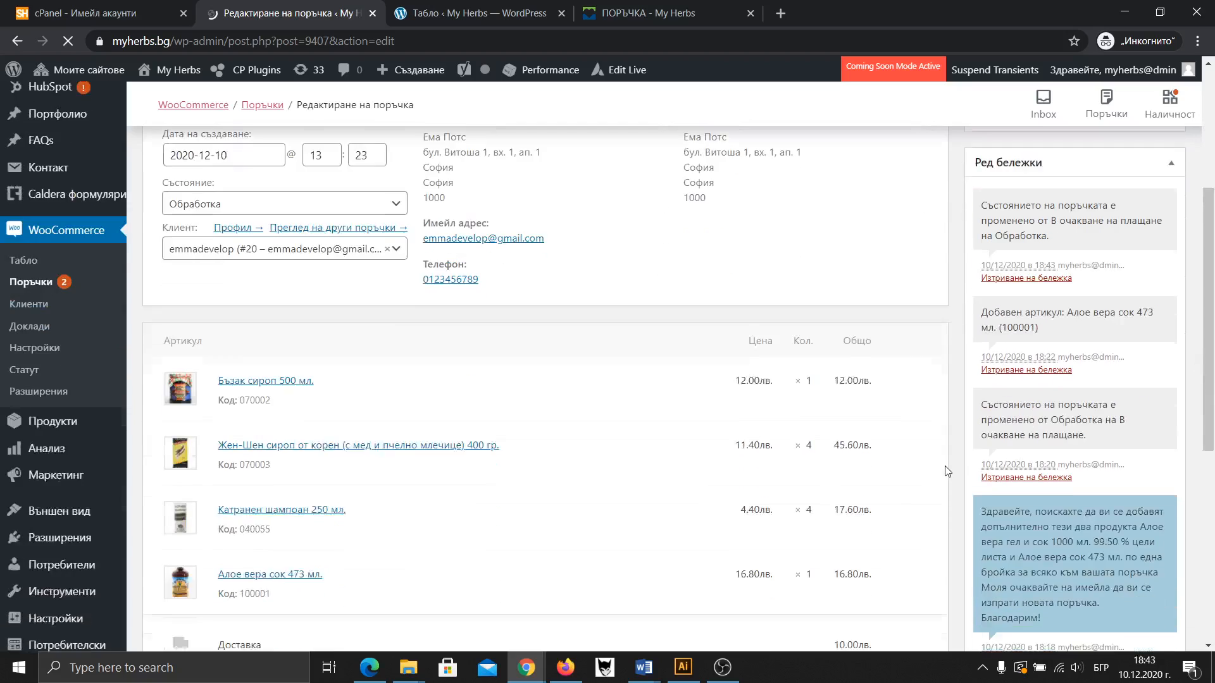
scroll(952, 474, down, 3)
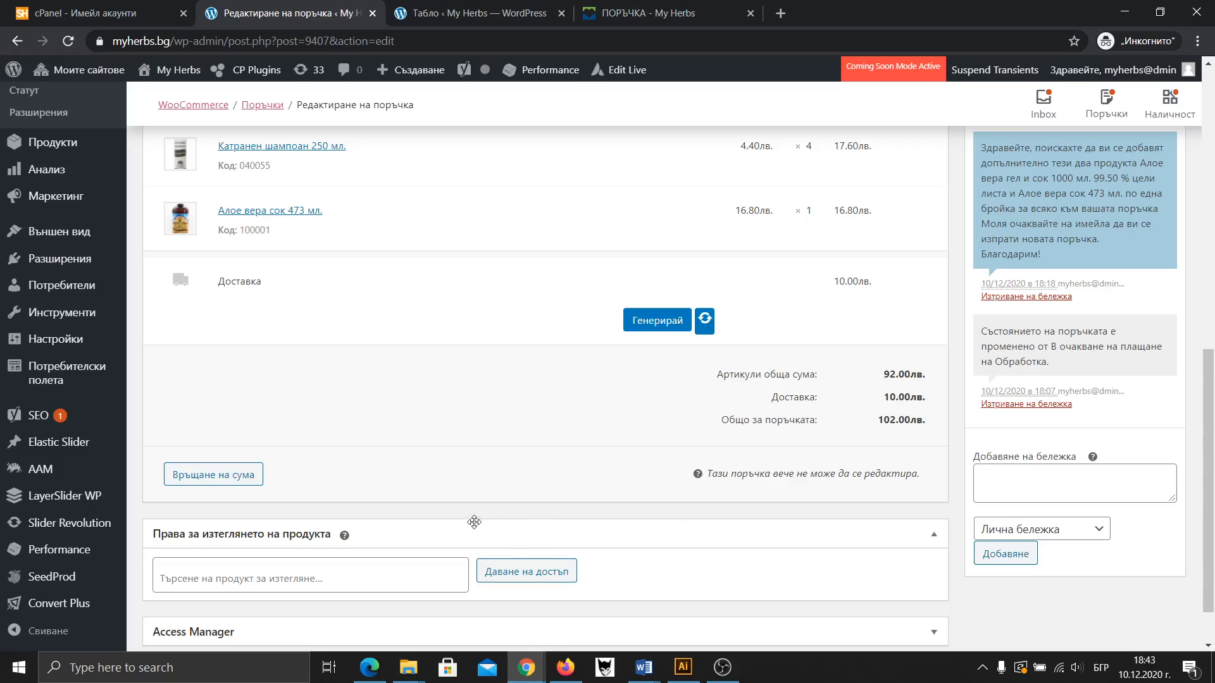
click(576, 677)
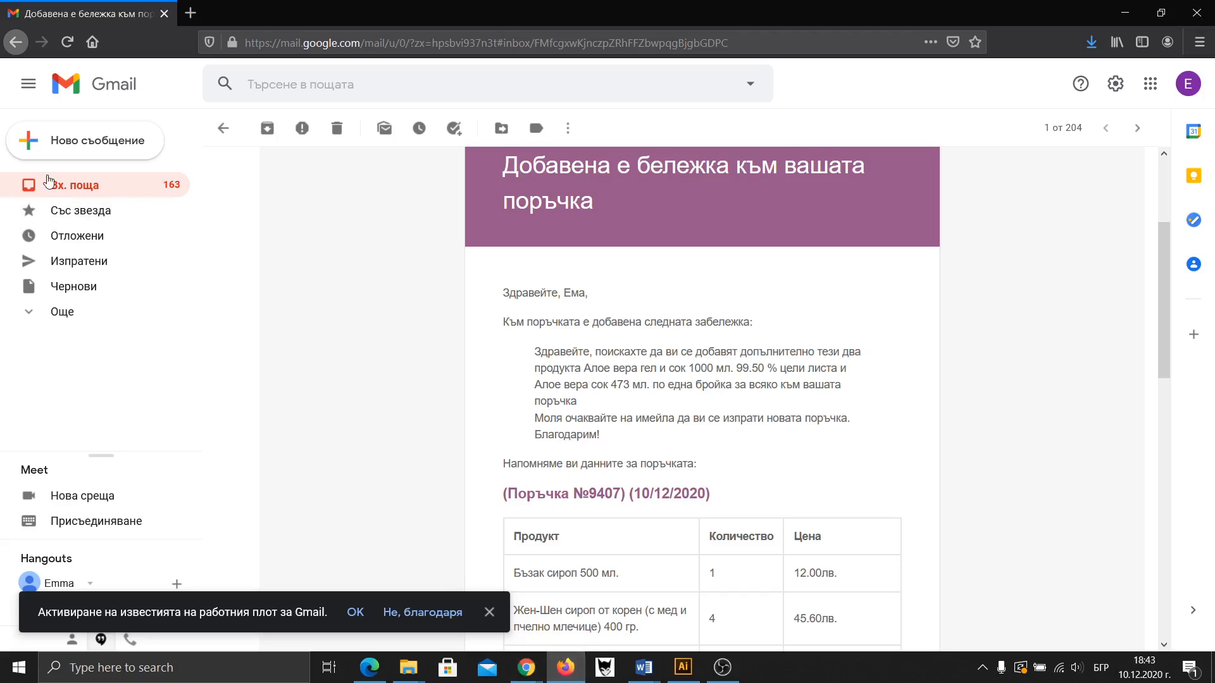
Return to the Gmail inbox, discarding an accidentally started new message
click(59, 184)
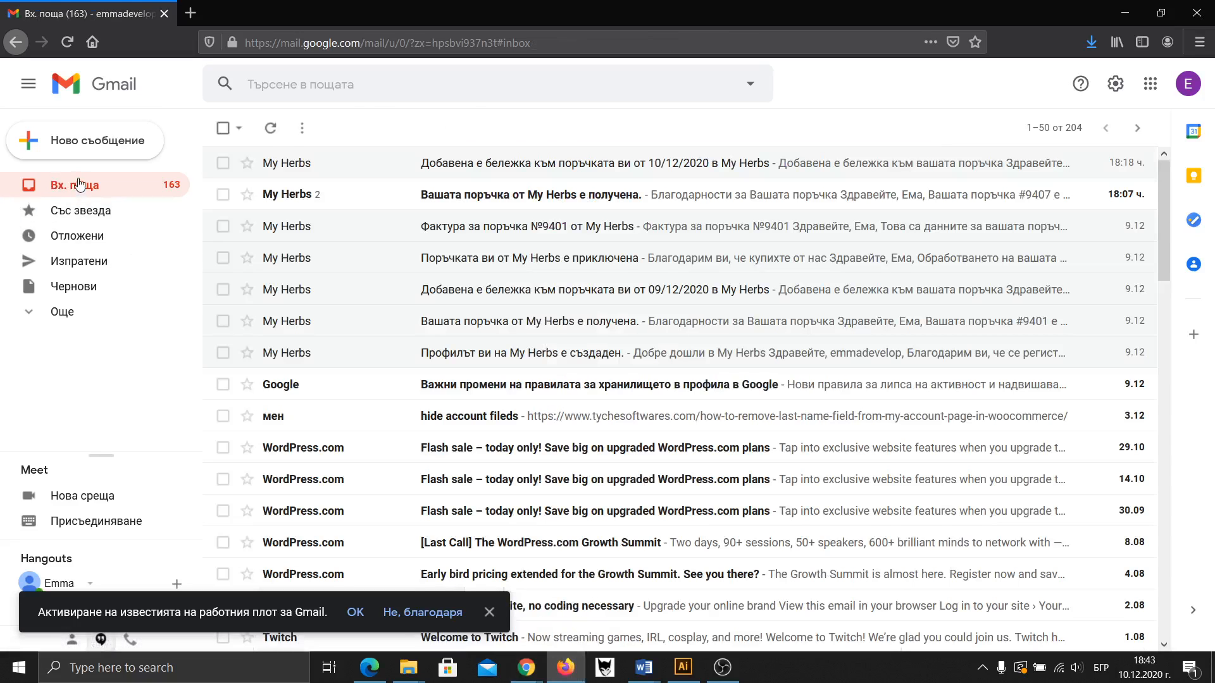
click(100, 147)
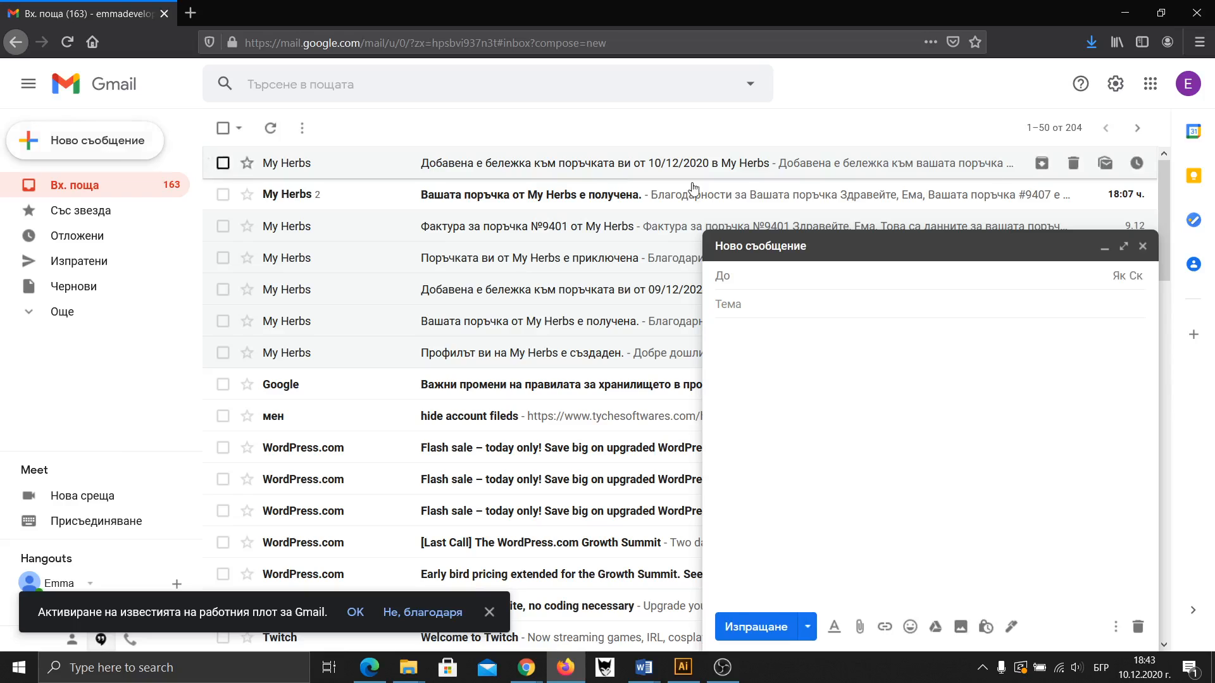
click(1142, 246)
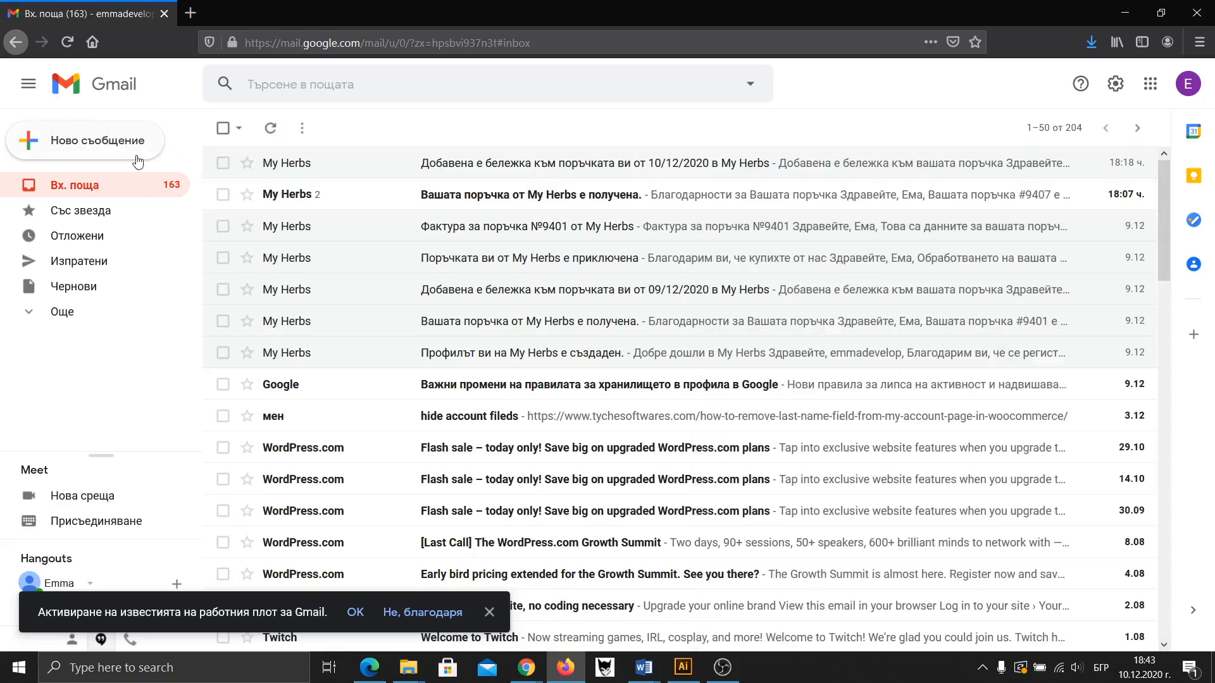
click(76, 190)
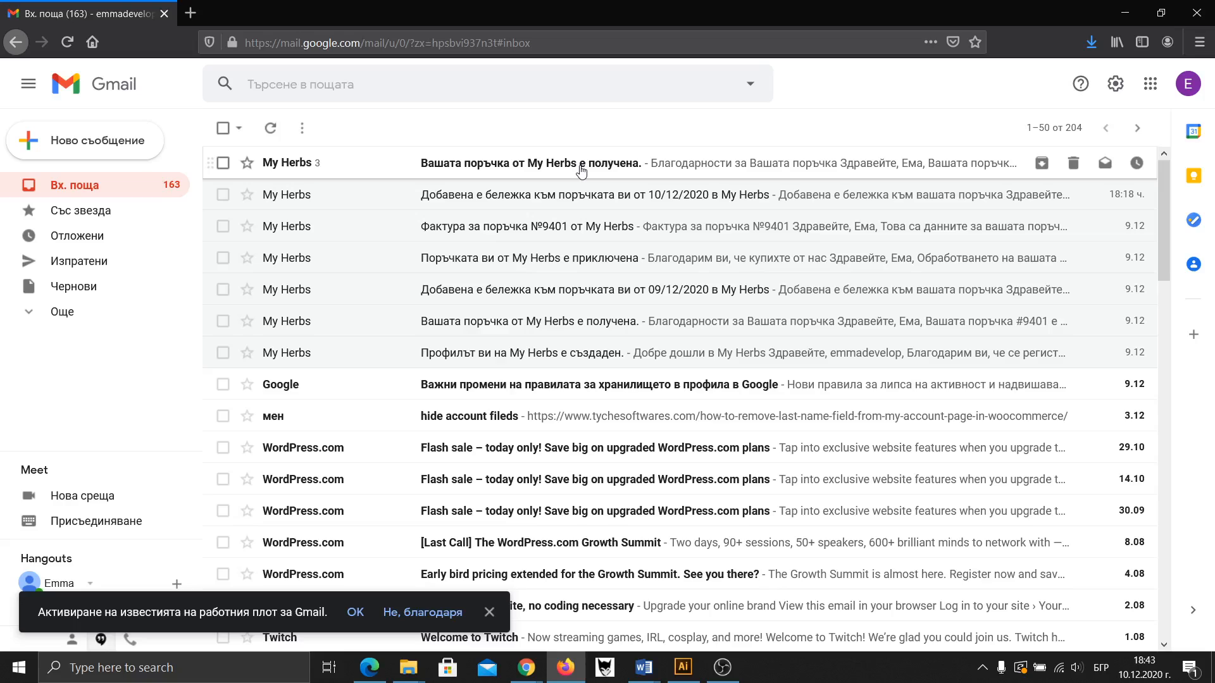
Open the newest My Herbs order email and look through it
click(580, 166)
scroll(542, 214, down, 3)
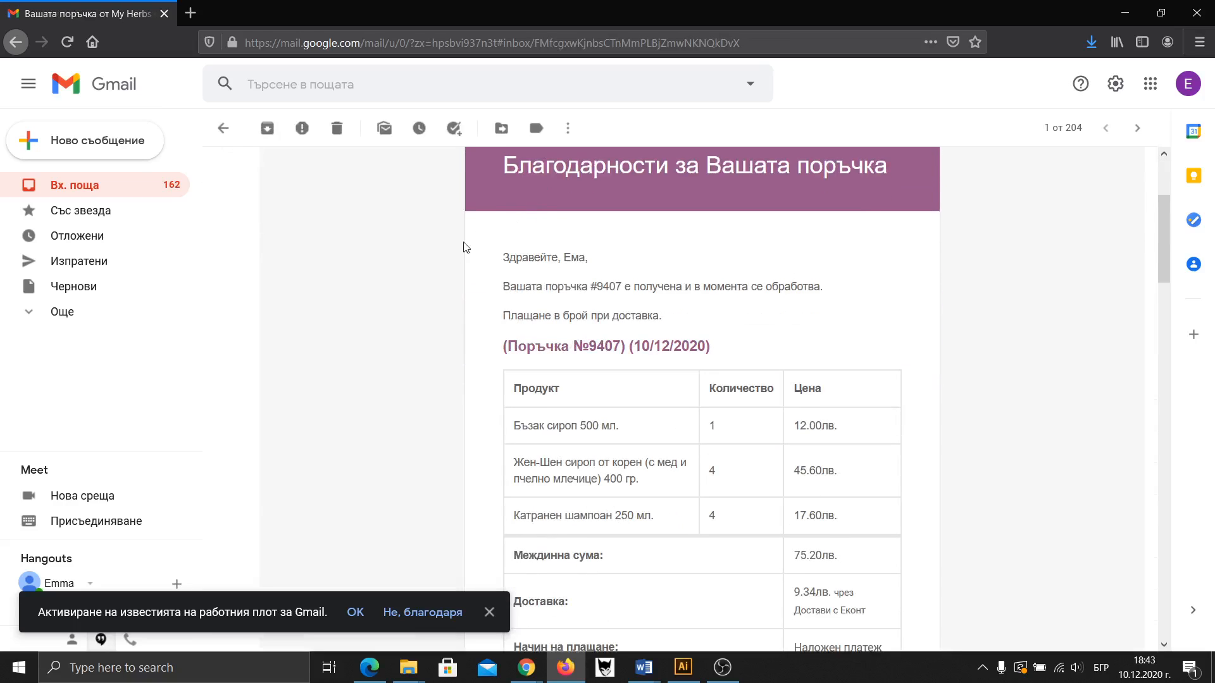
scroll(481, 313, down, 3)
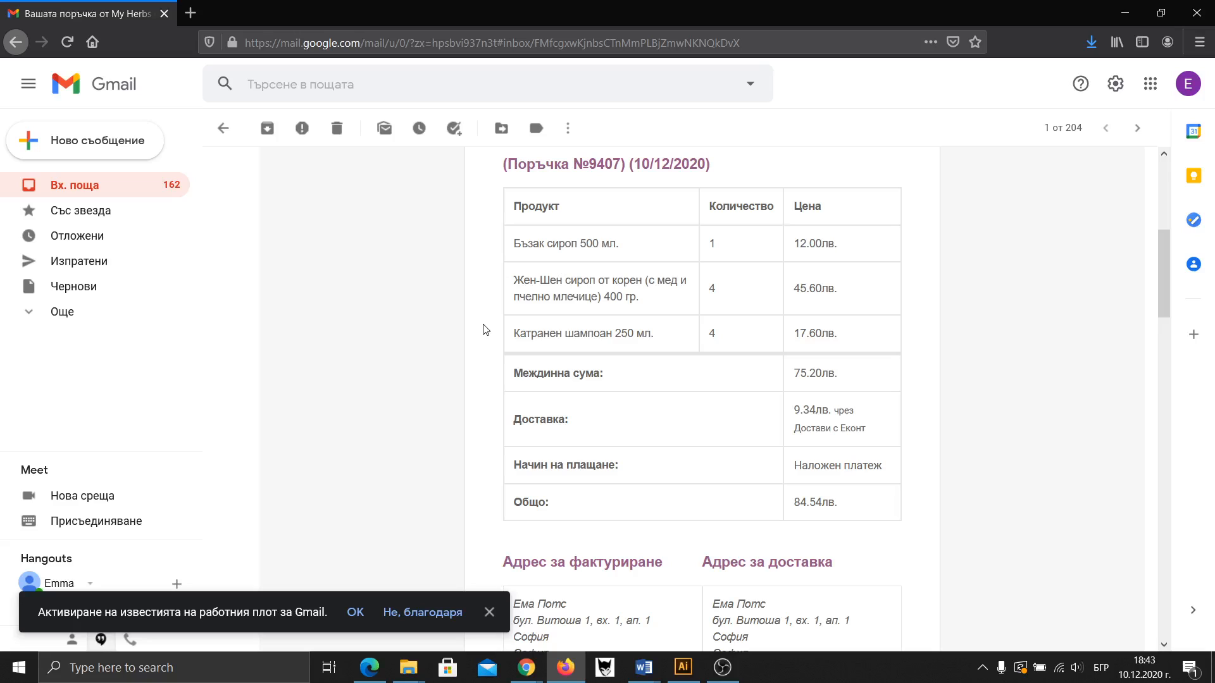
scroll(484, 330, down, 4)
scroll(487, 336, up, 3)
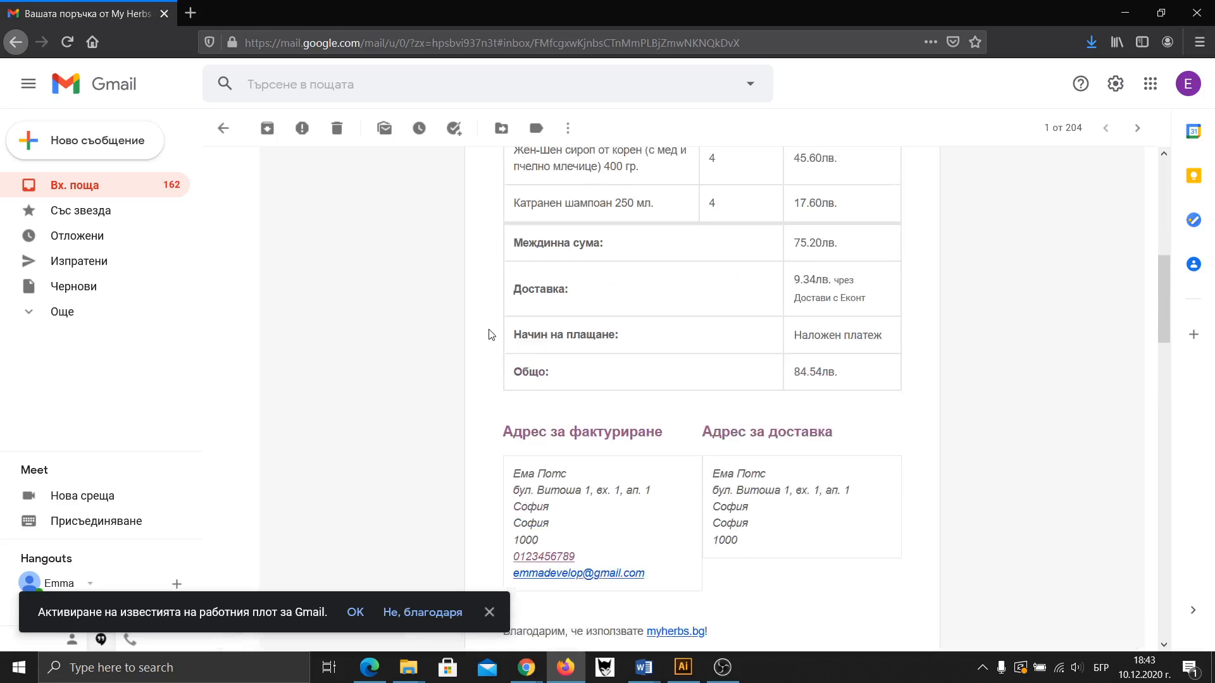
scroll(489, 334, up, 2)
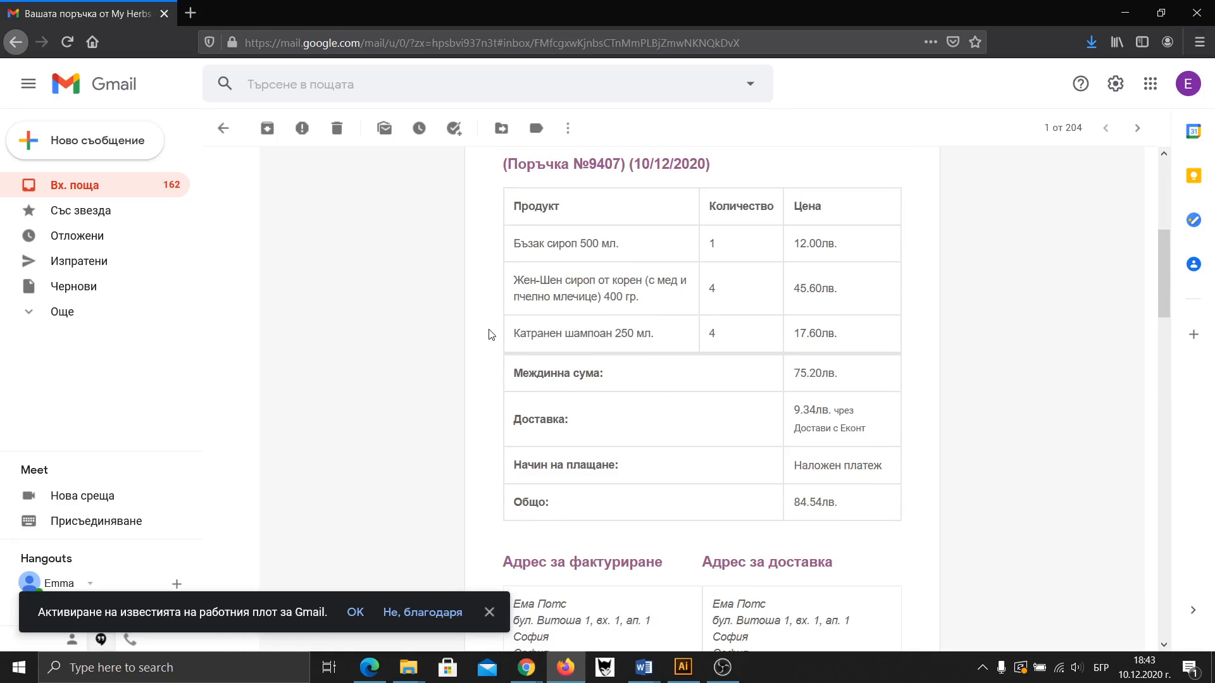
scroll(491, 334, up, 2)
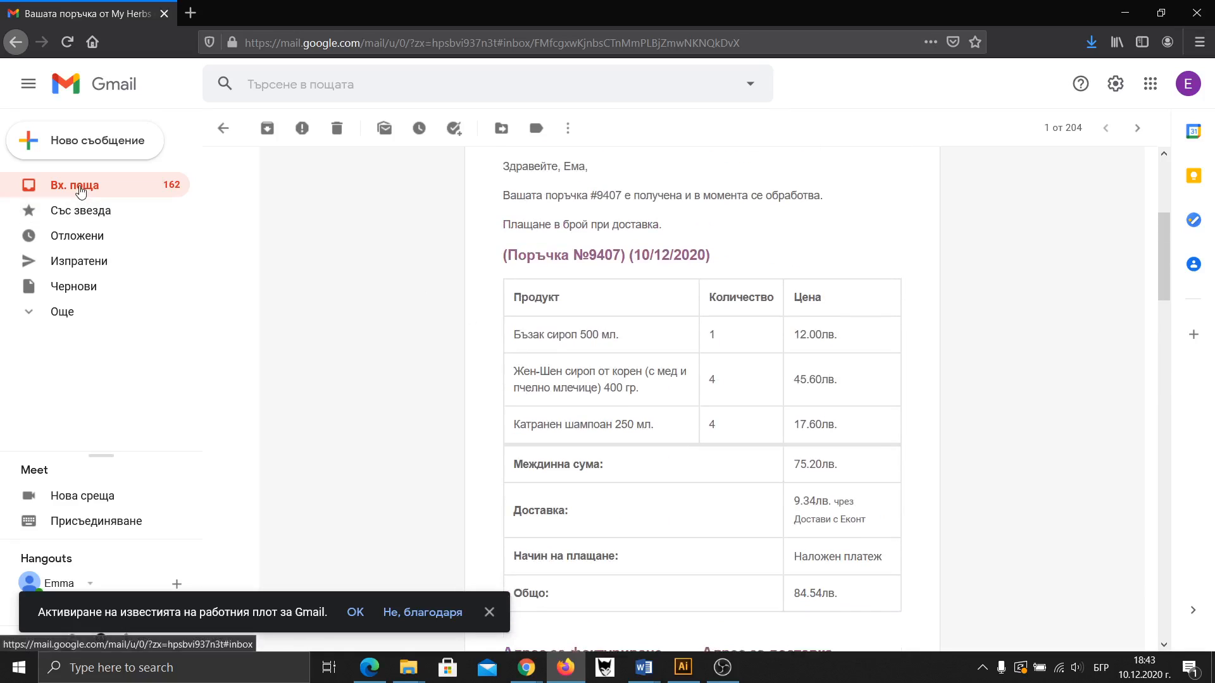
Open the first My Herbs conversation and expand its earliest message
click(76, 187)
click(545, 166)
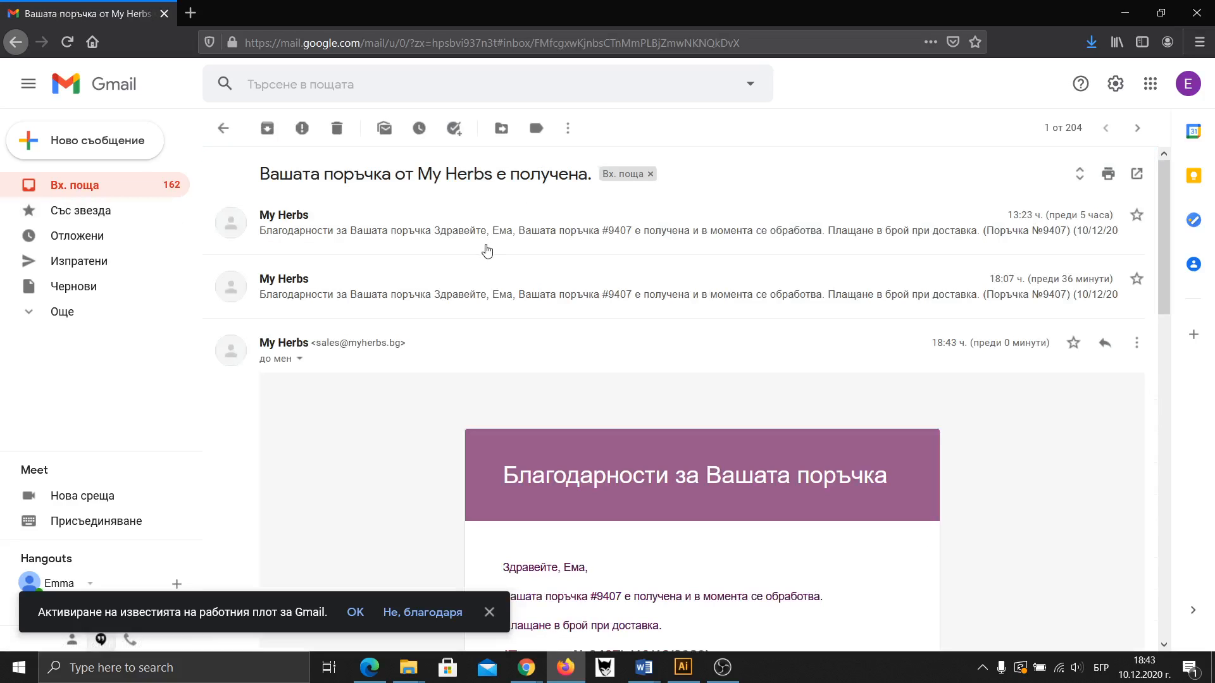
click(485, 240)
scroll(484, 239, down, 5)
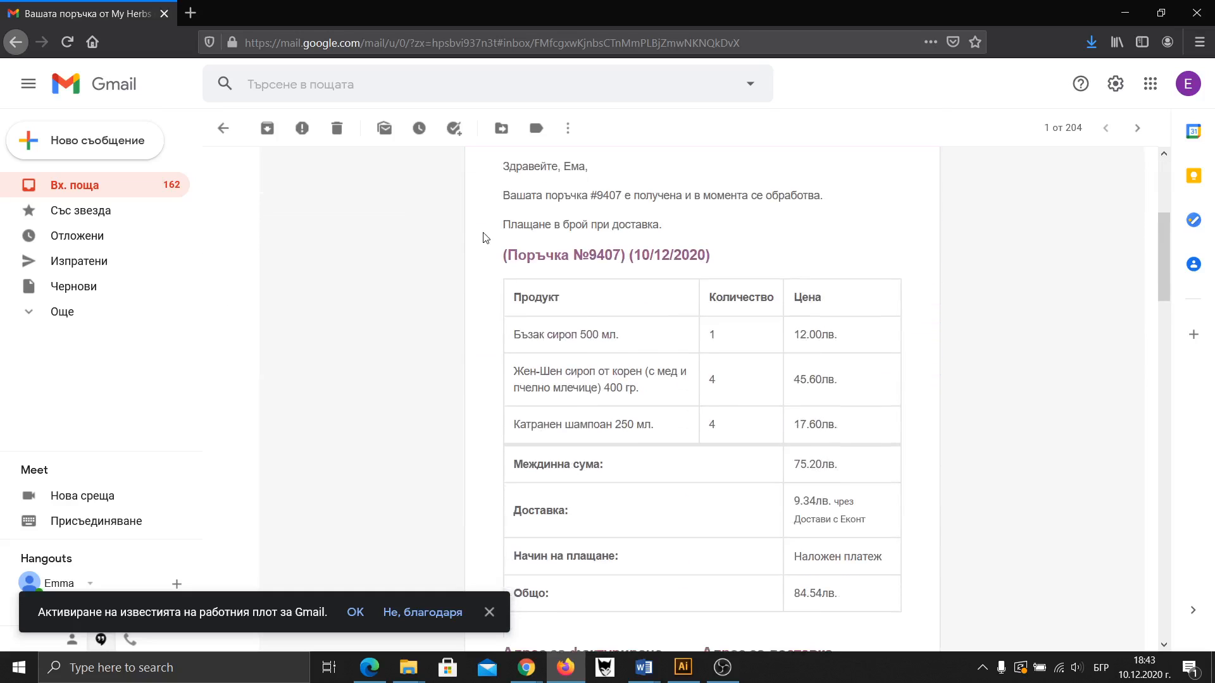
scroll(484, 239, up, 5)
Expand the 18:07 order-received message listing four products, 10.00 лв. delivery and 102.00 лв. total
click(101, 185)
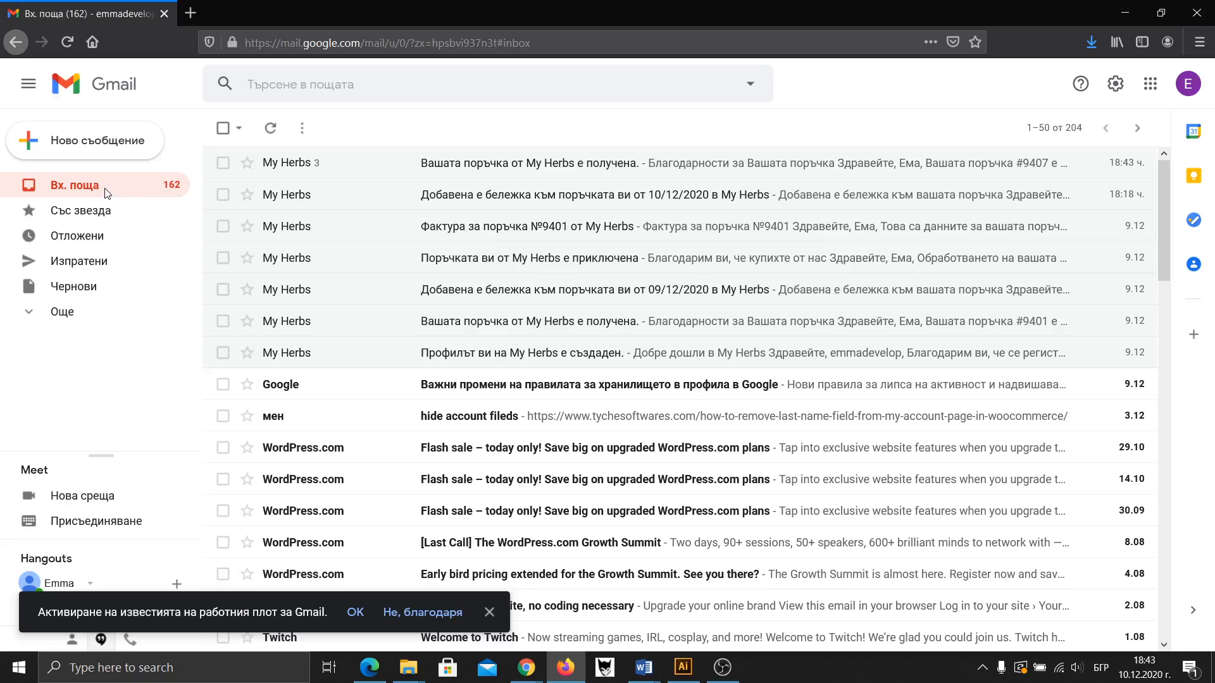
click(496, 167)
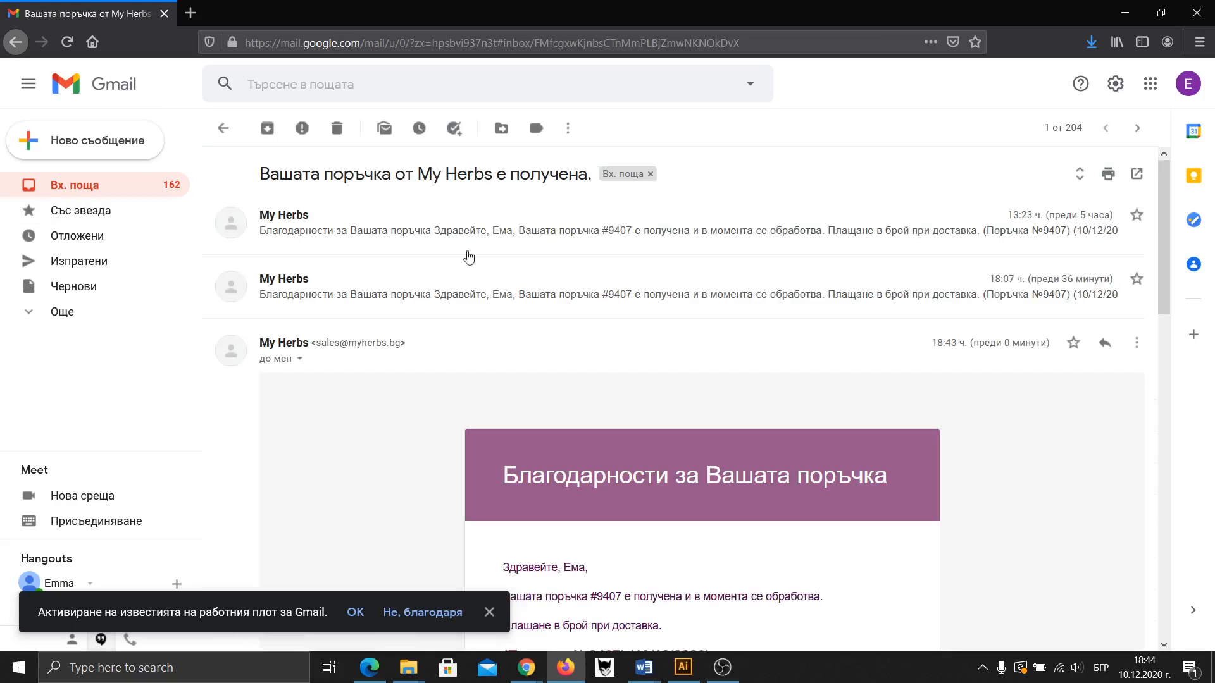
click(452, 296)
scroll(453, 296, down, 2)
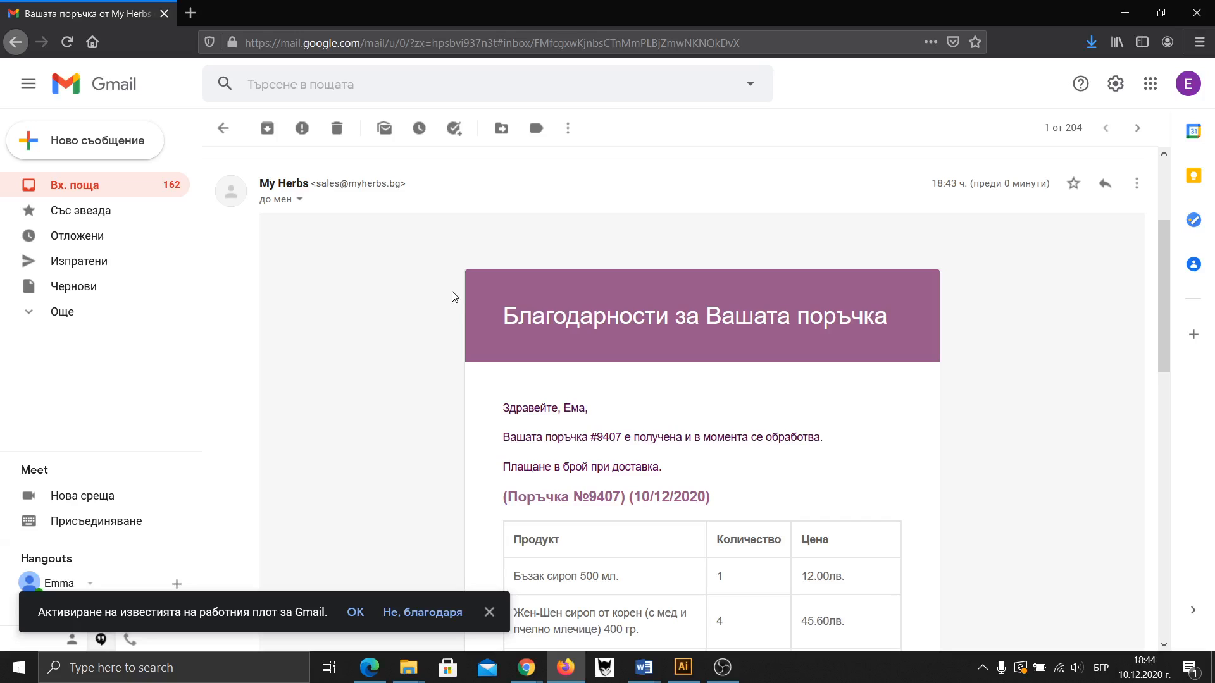
scroll(451, 296, down, 4)
scroll(451, 296, down, 1)
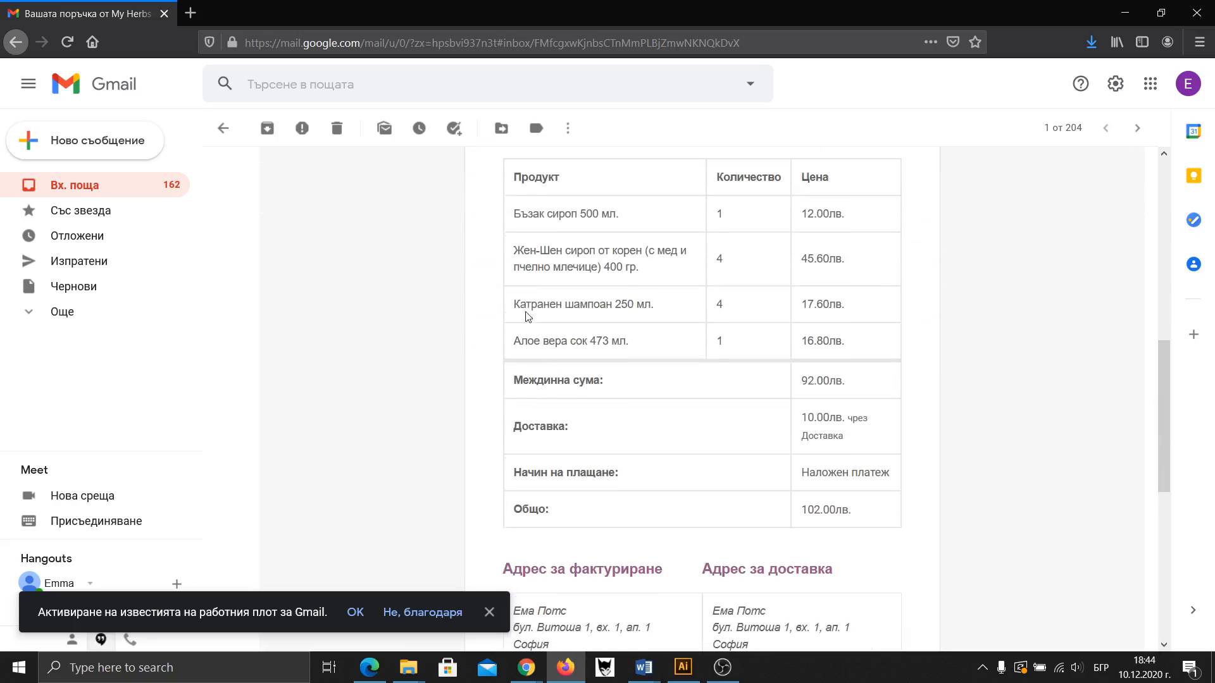
scroll(543, 330, up, 1)
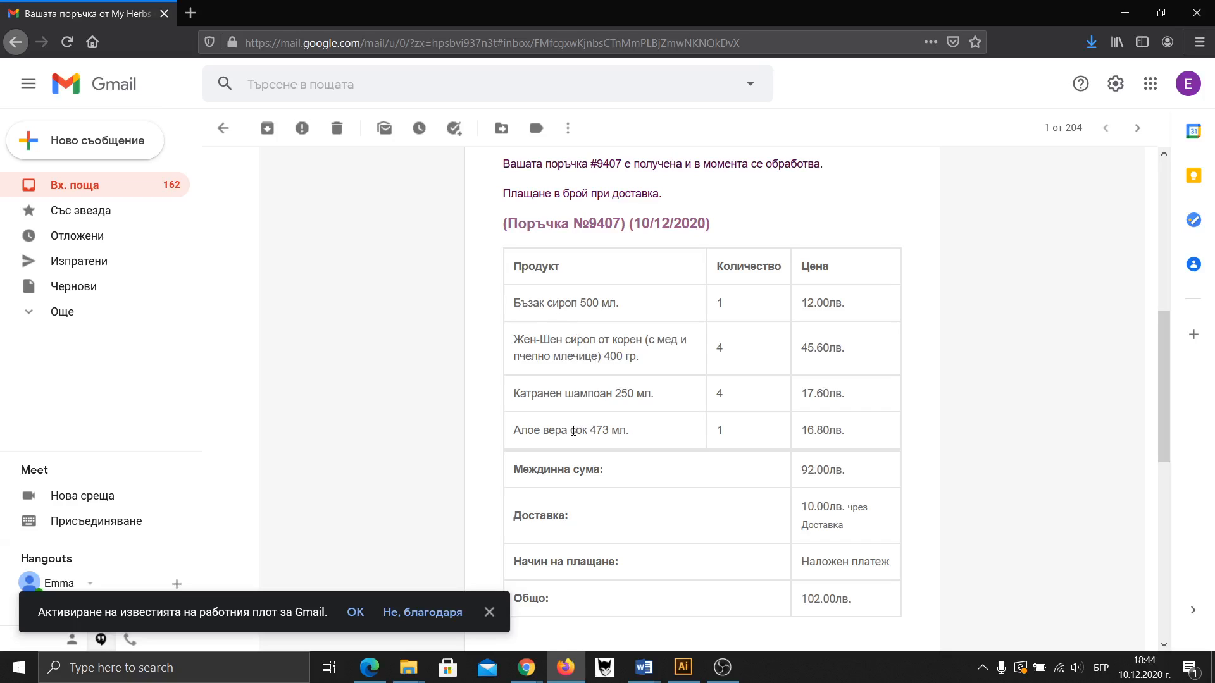
scroll(696, 198, up, 1)
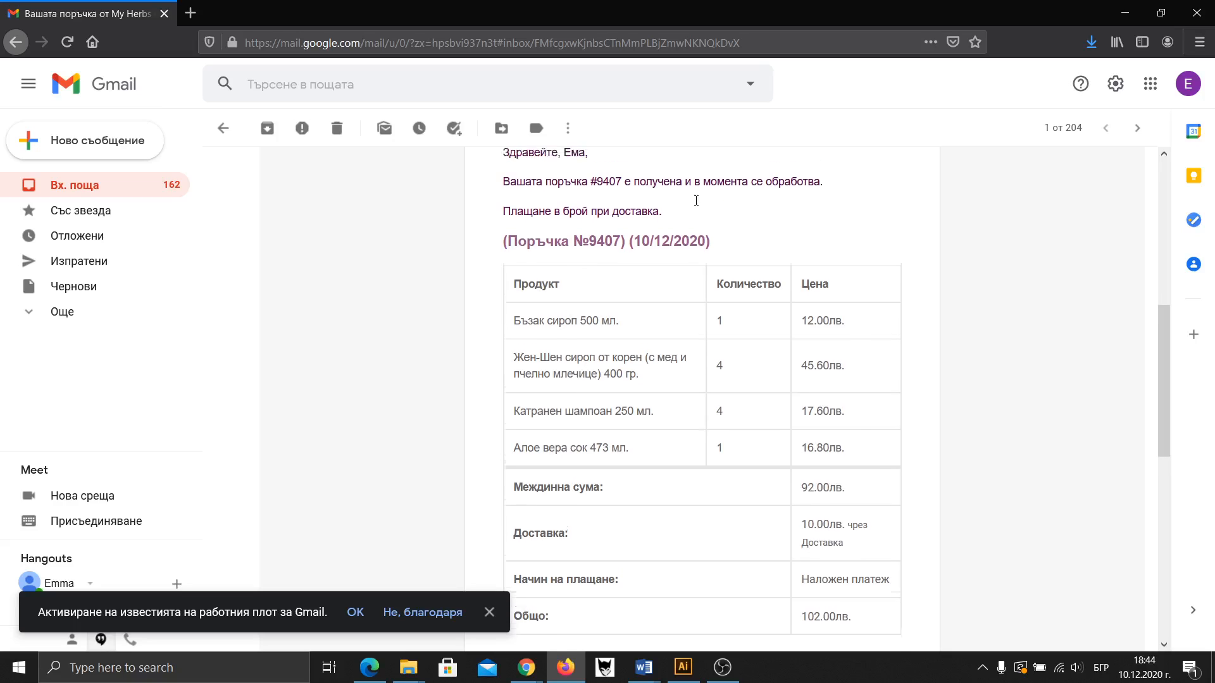
scroll(601, 264, down, 2)
scroll(612, 270, down, 4)
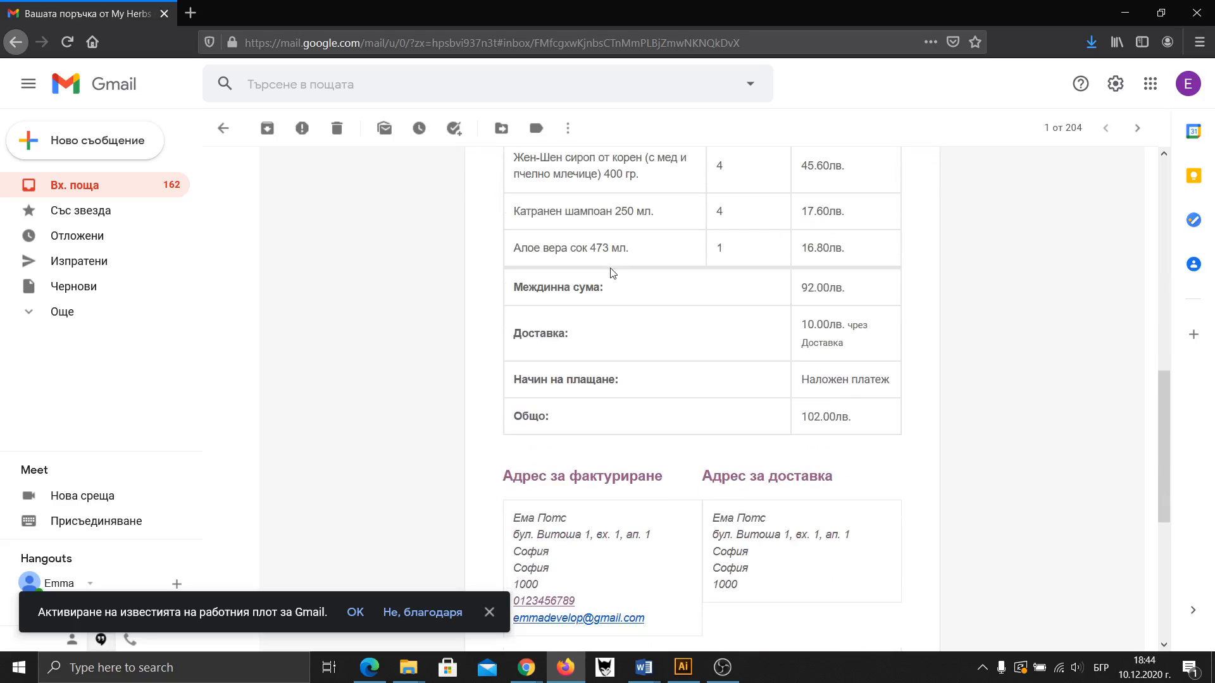
scroll(611, 271, up, 4)
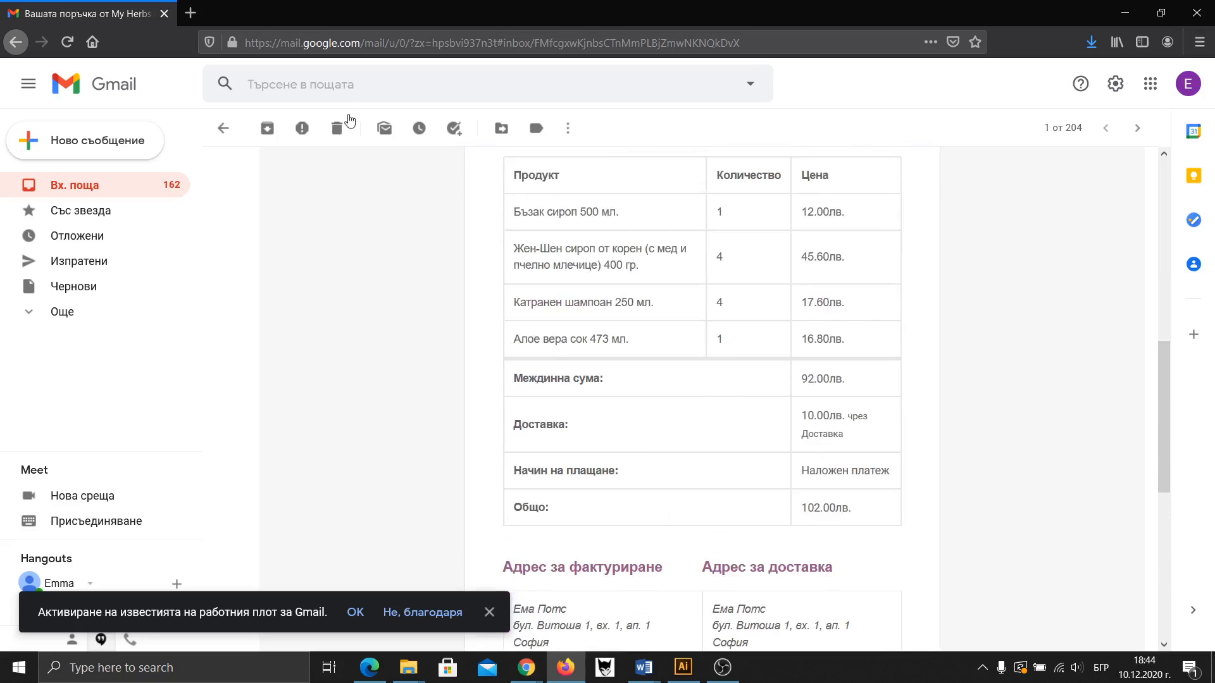
Back on order #9407, set the status to awaiting payment and update the order
mouse_move(536, 672)
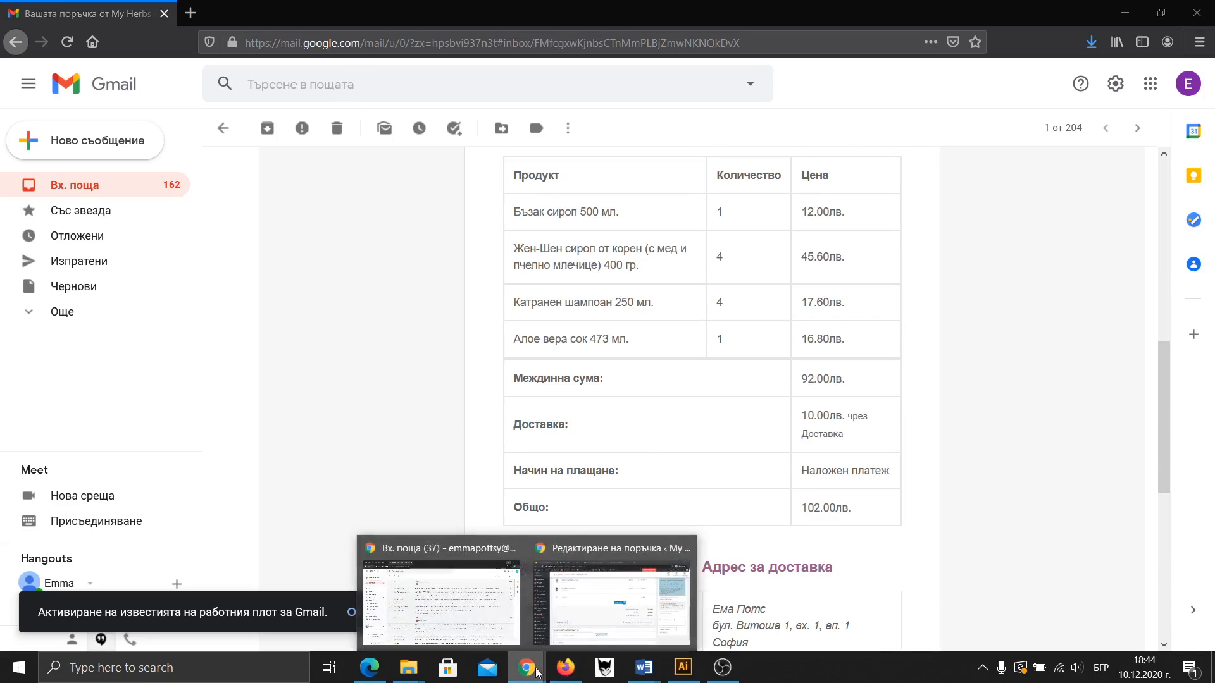
click(614, 620)
scroll(364, 458, up, 5)
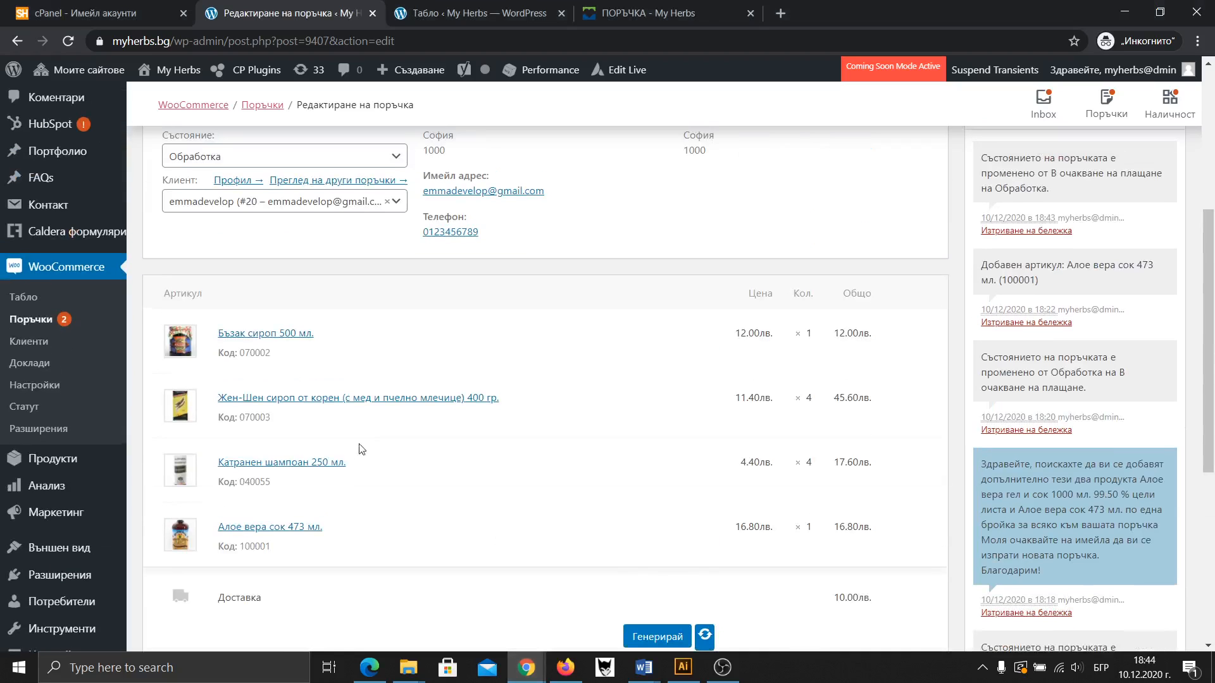
scroll(333, 299, up, 1)
click(276, 238)
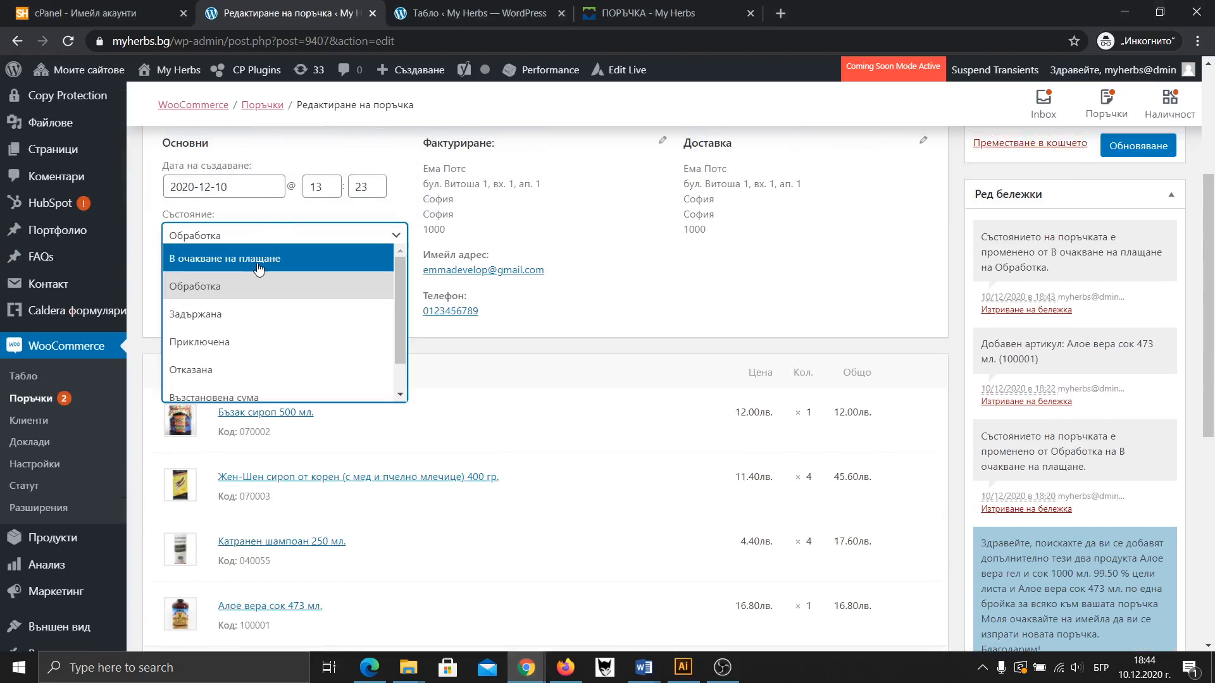
click(237, 259)
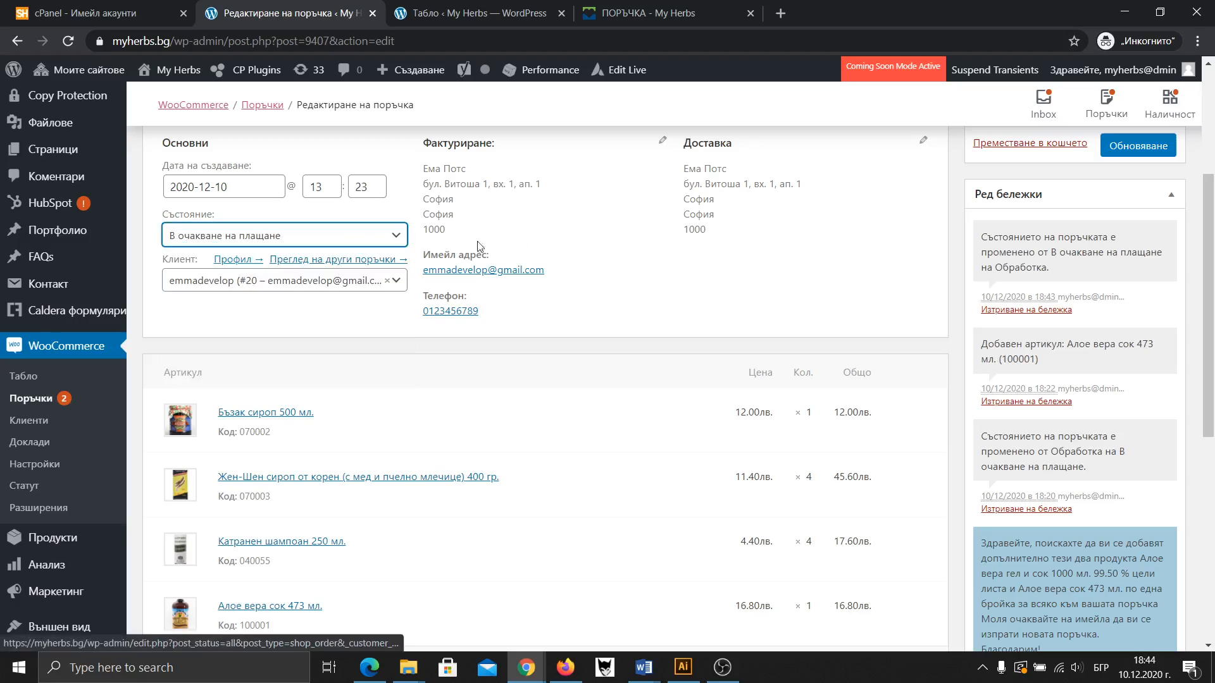
click(1130, 148)
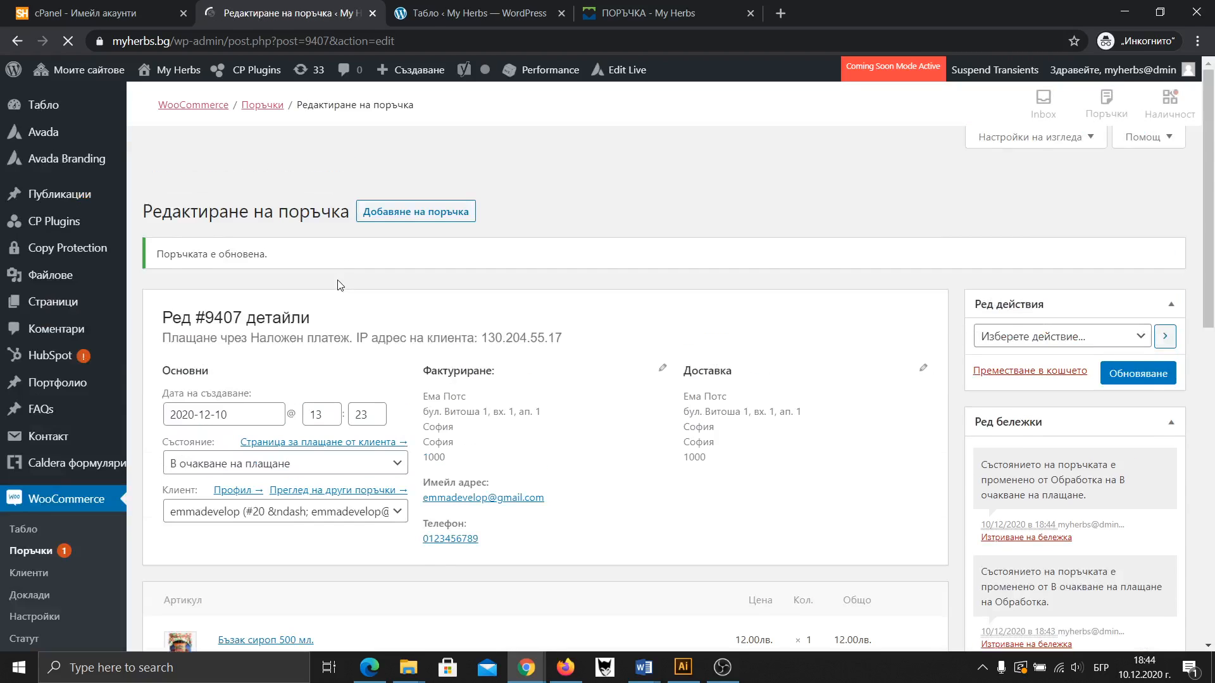
Change the status to Задържана (On hold) and update the order
scroll(339, 286, down, 2)
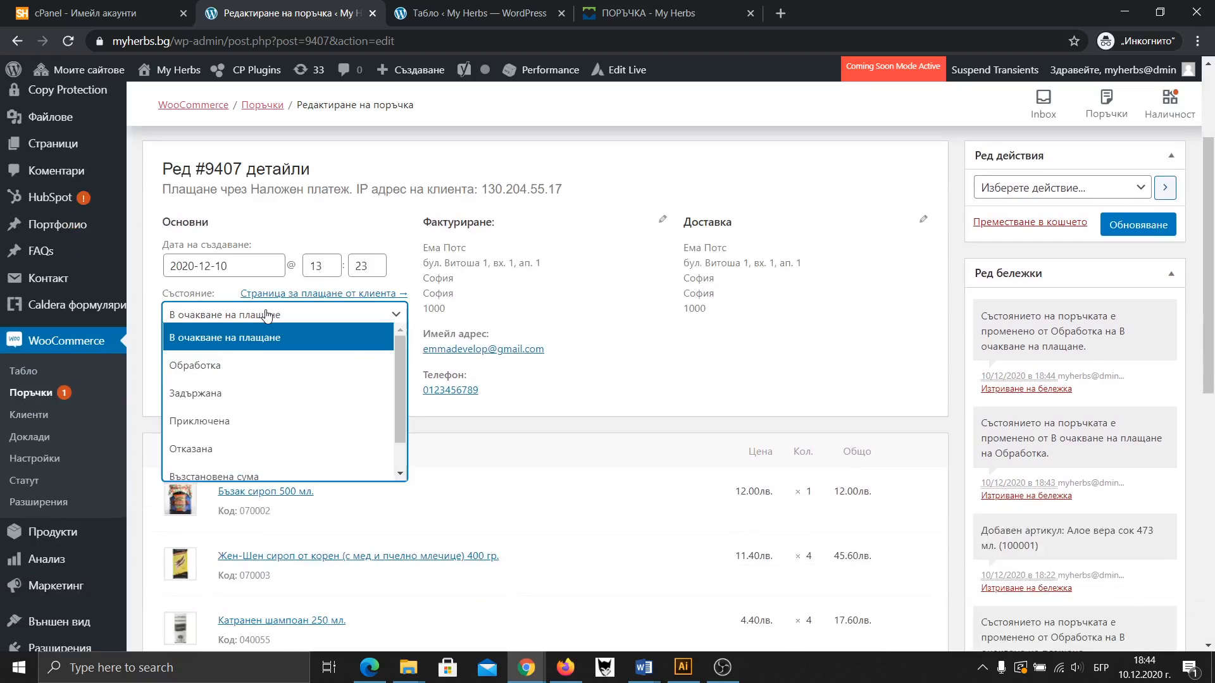
click(264, 314)
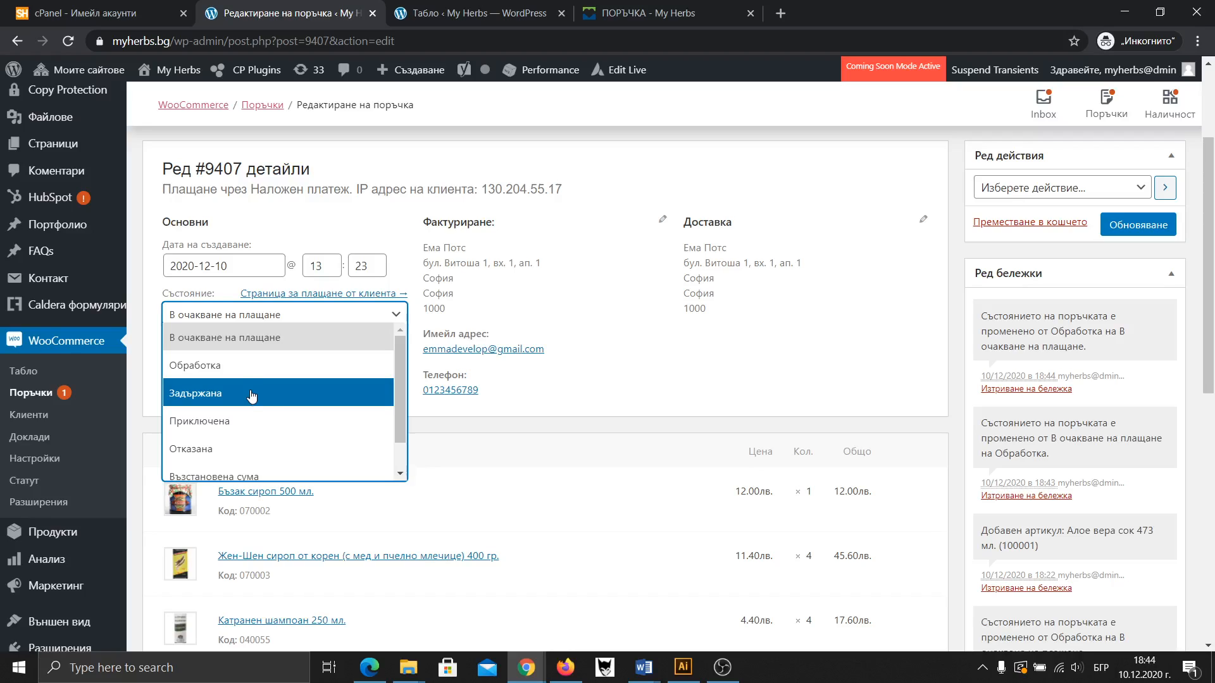
click(206, 398)
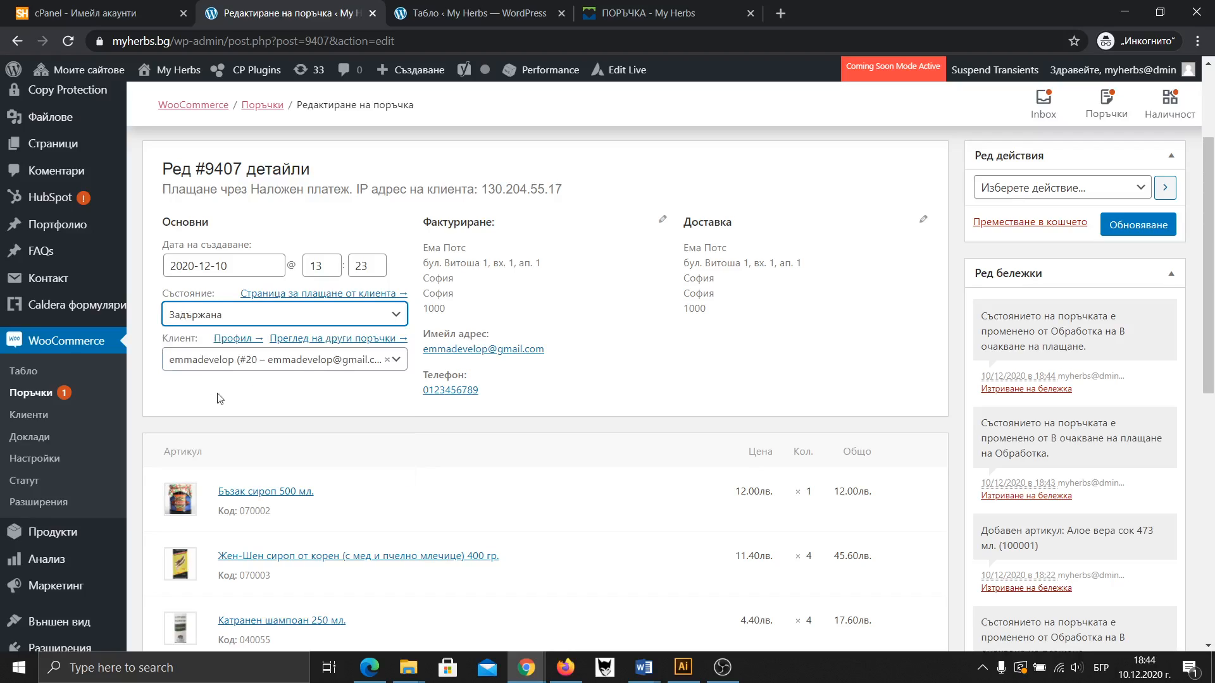
click(1145, 229)
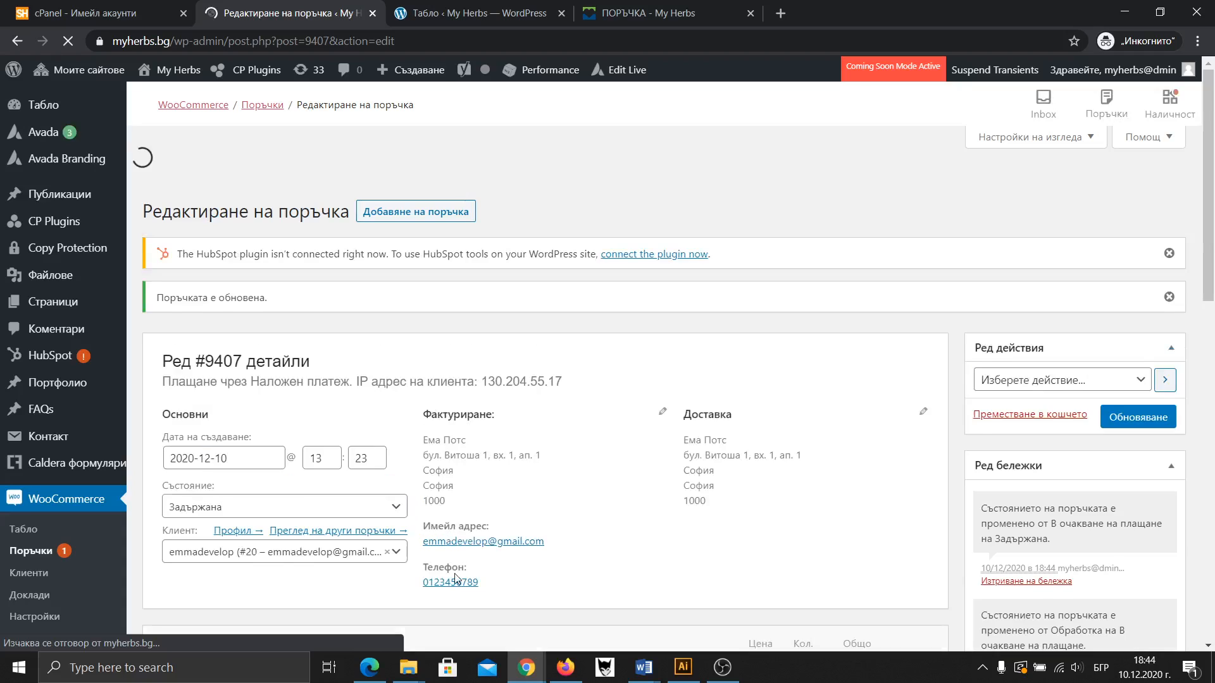
scroll(612, 496, down, 6)
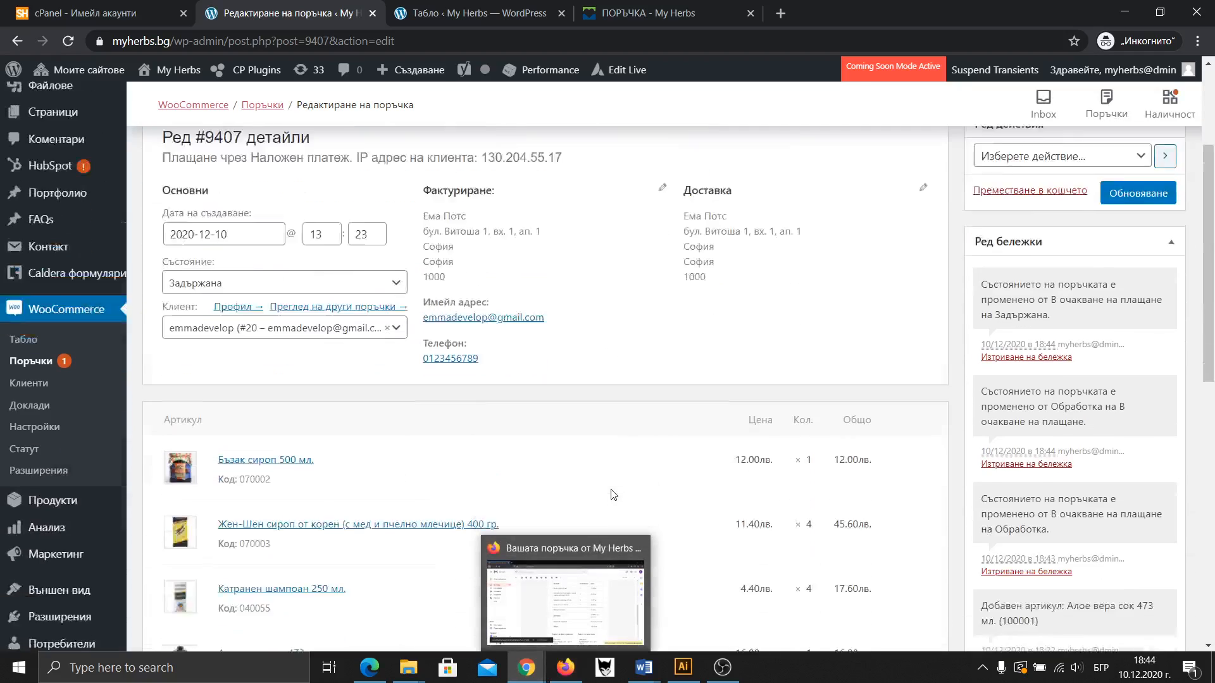
scroll(658, 544, down, 1)
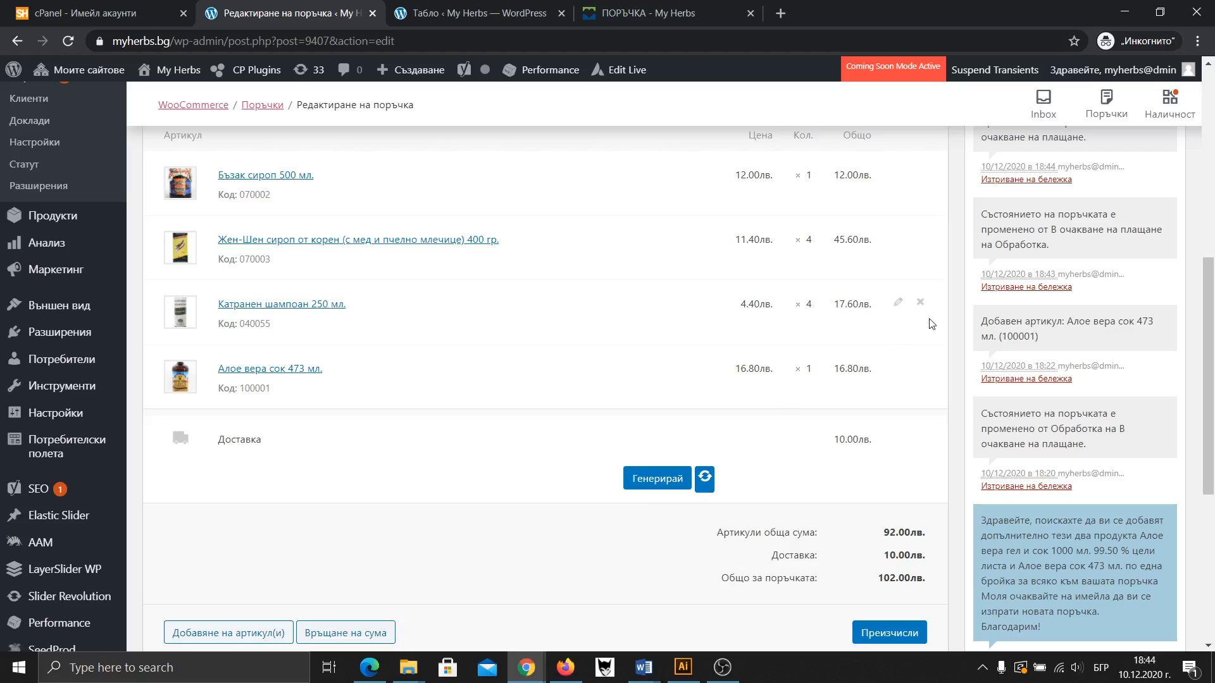
mouse_move(644, 667)
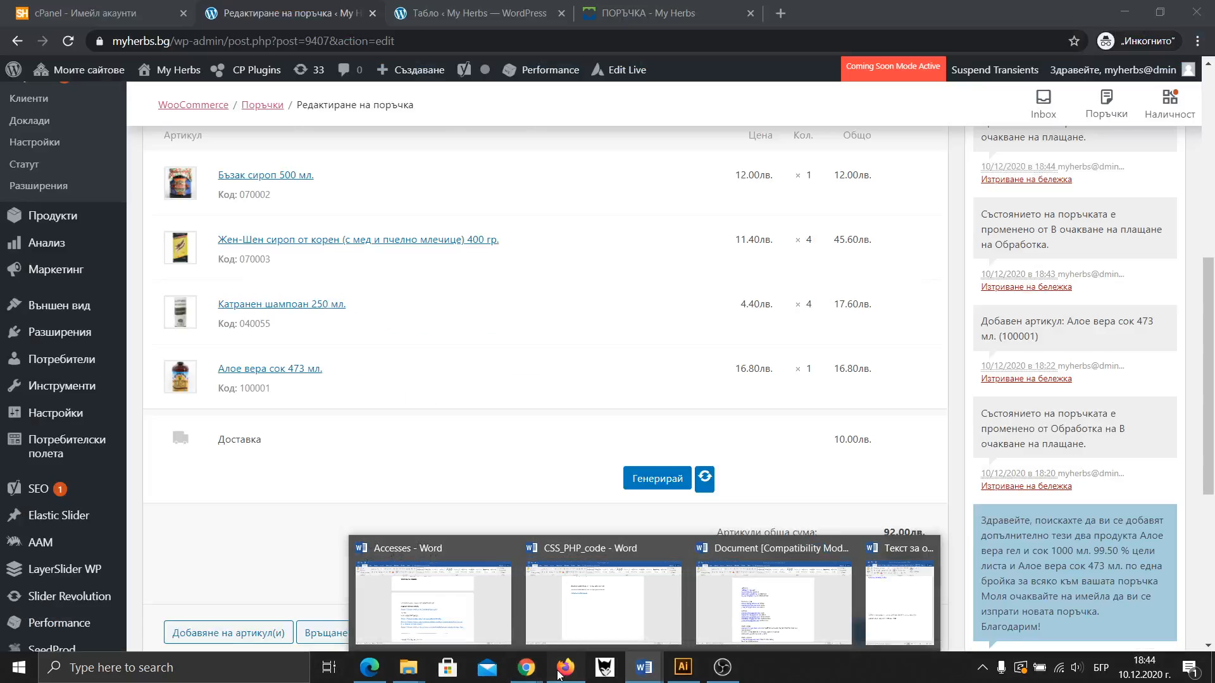
click(566, 668)
click(64, 189)
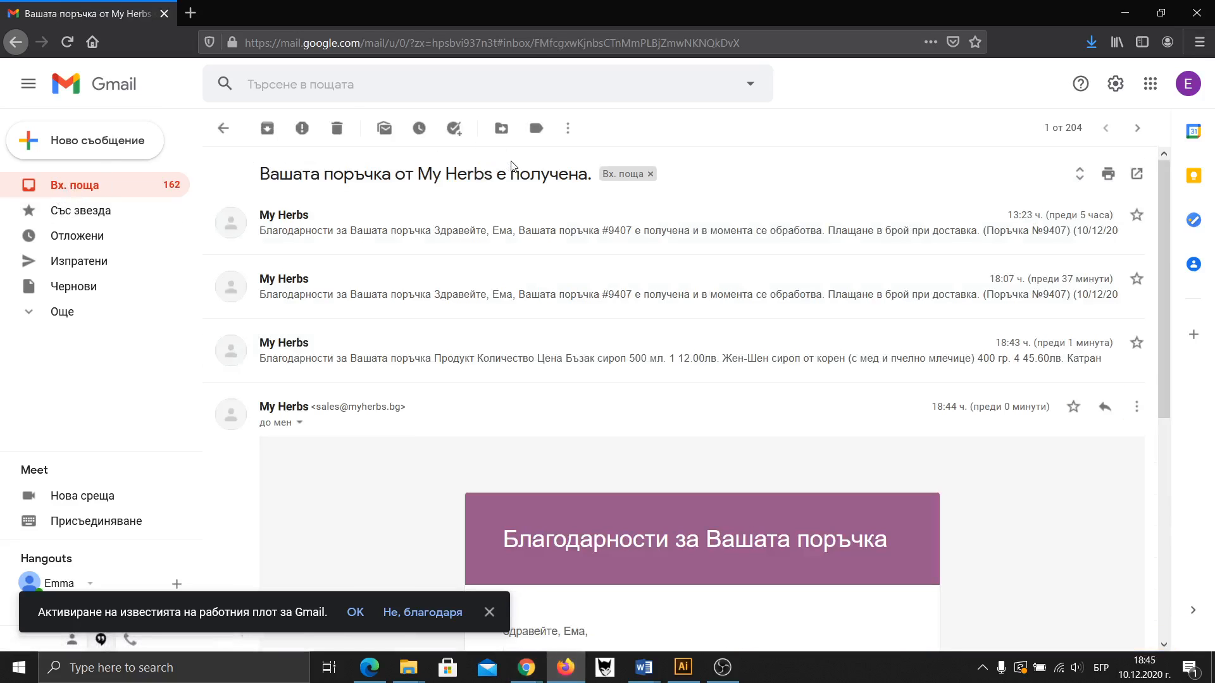
scroll(608, 234, down, 3)
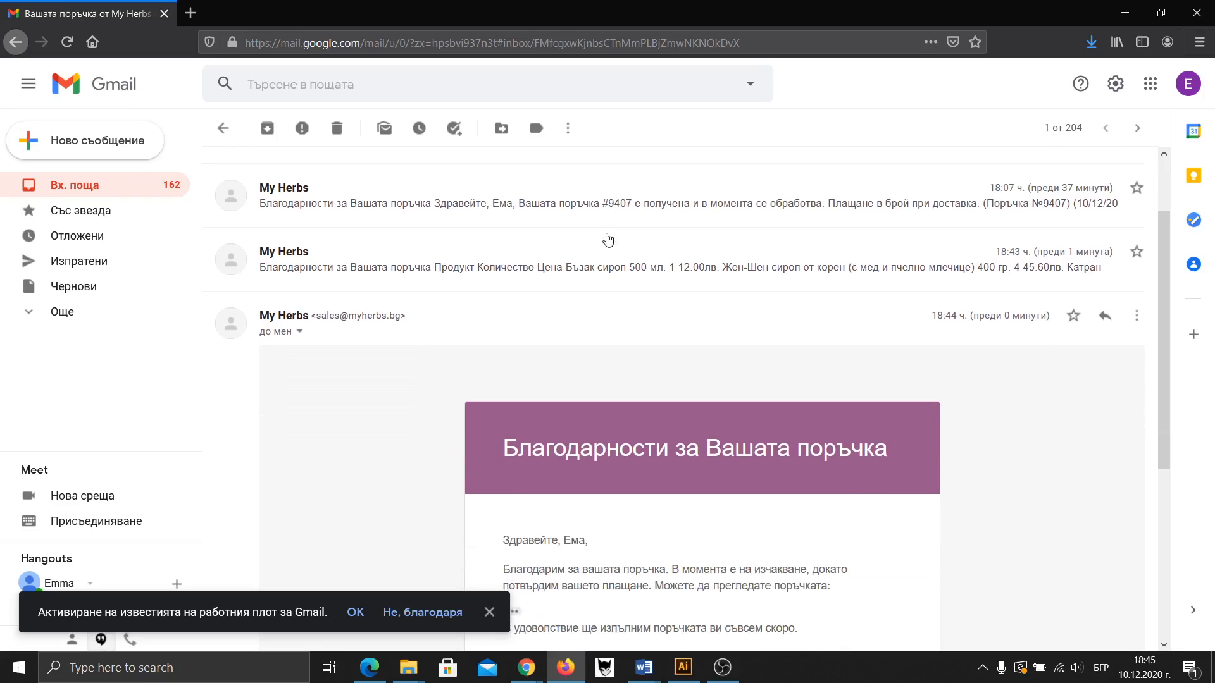
scroll(609, 237, down, 3)
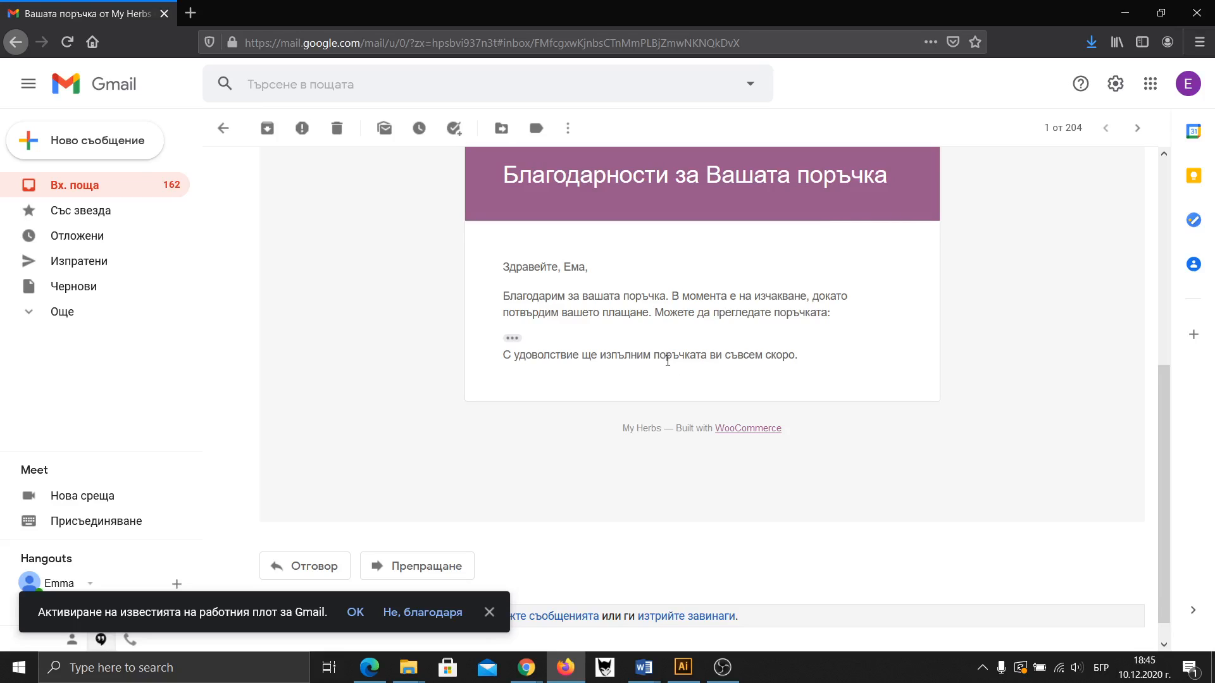
scroll(790, 326, up, 2)
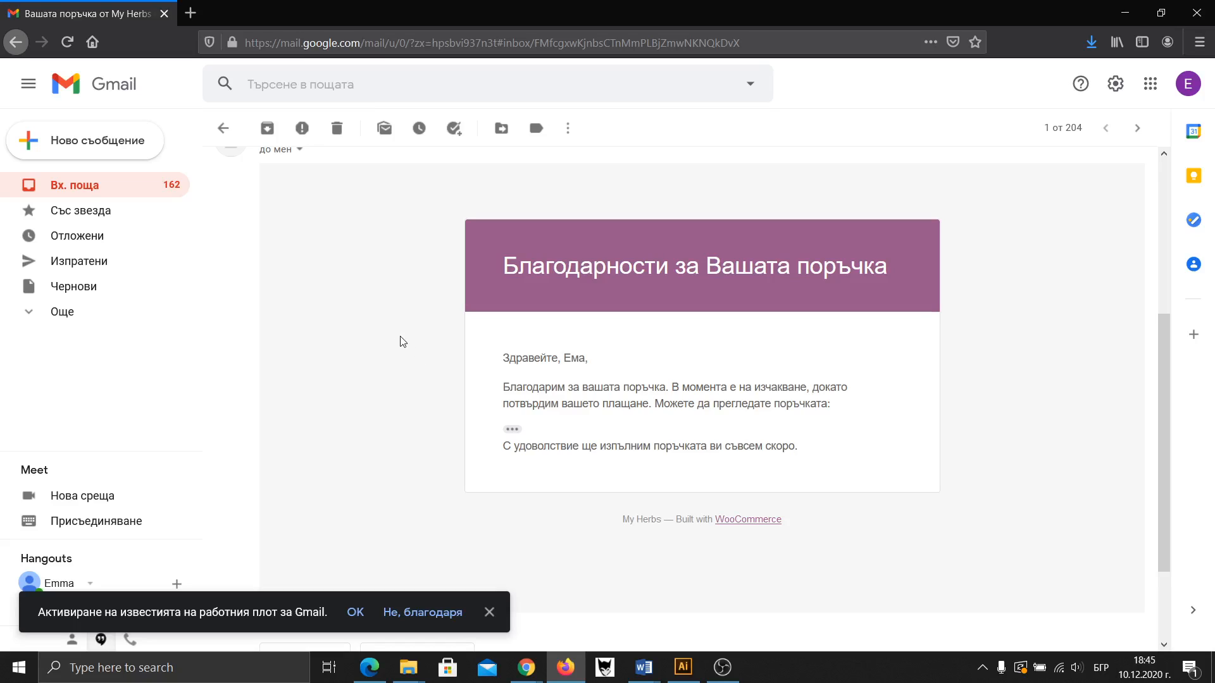
key(alt+Tab)
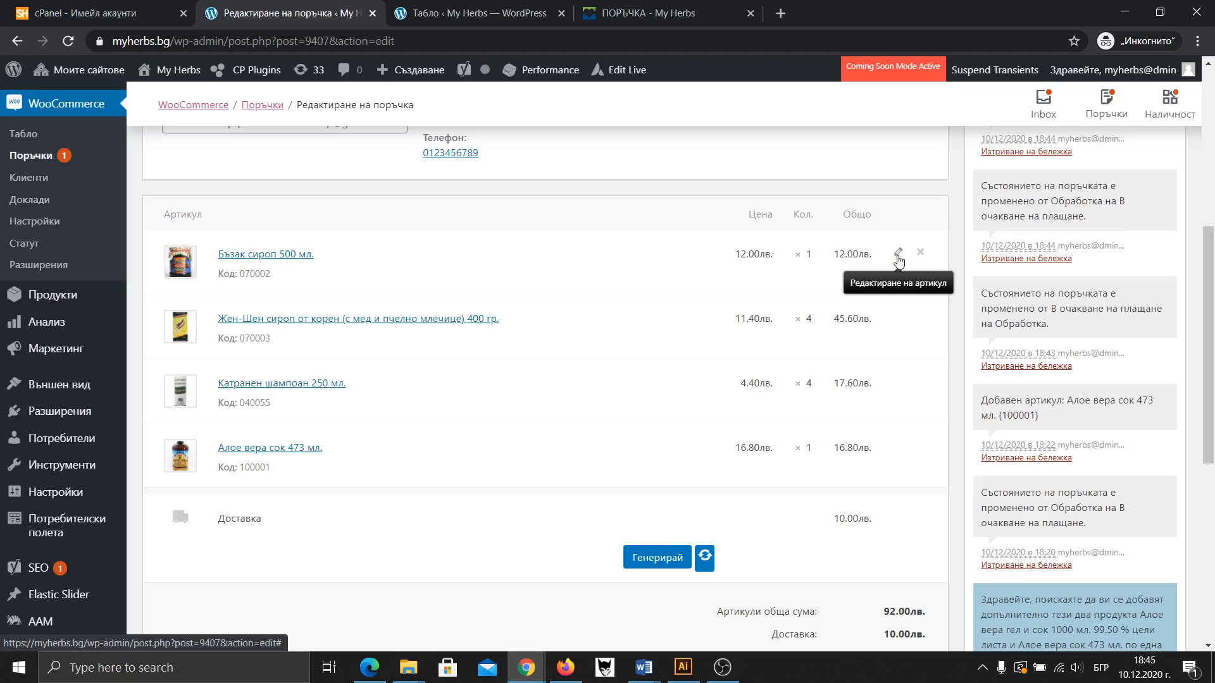
Lower the Жен-Шен syrup quantity to 2 and recalculate, giving a 79.20 лв. order total
click(898, 320)
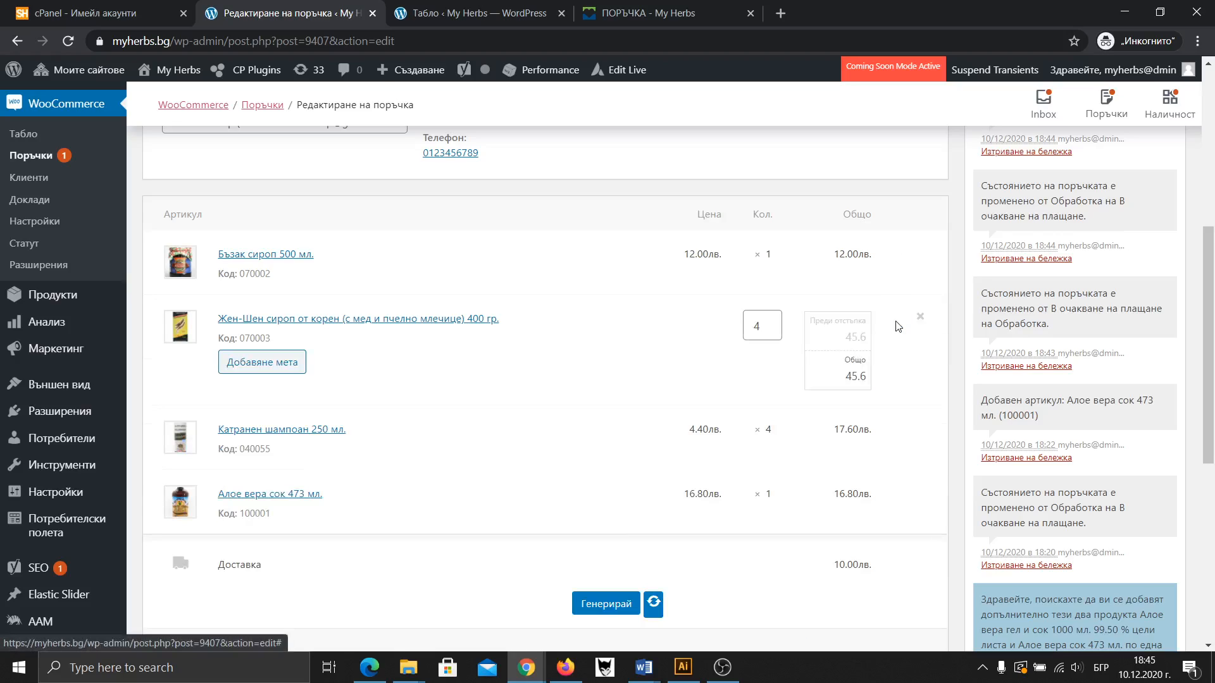
click(772, 331)
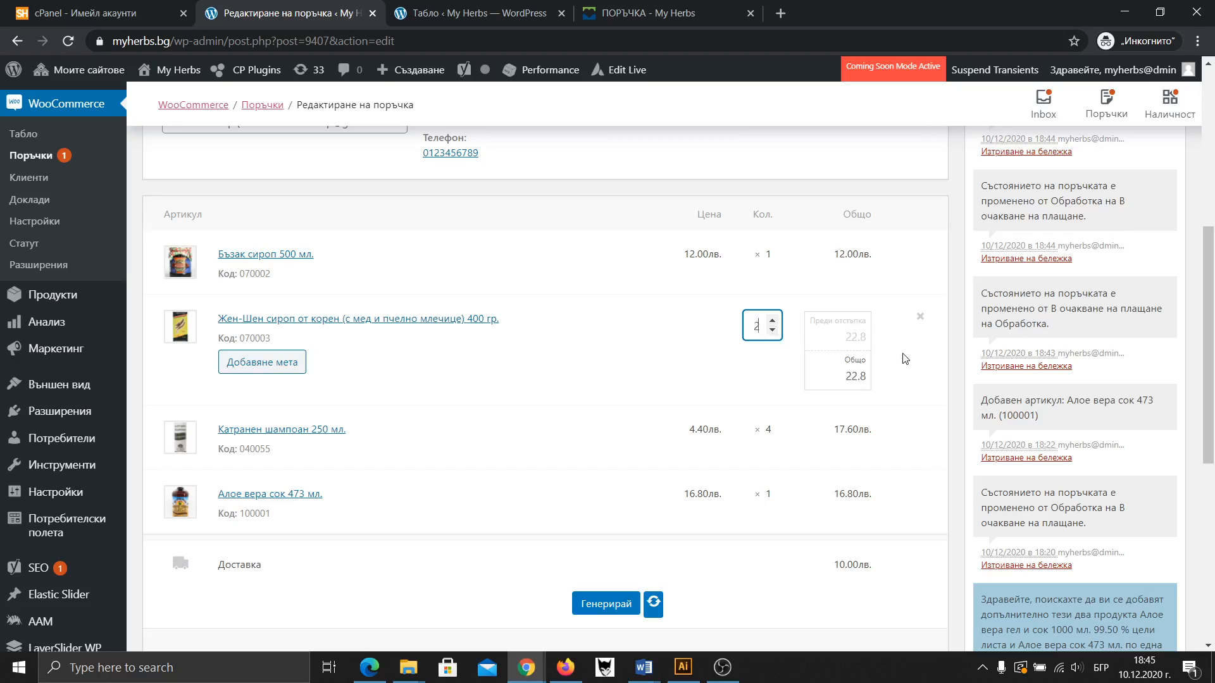
scroll(898, 360, down, 3)
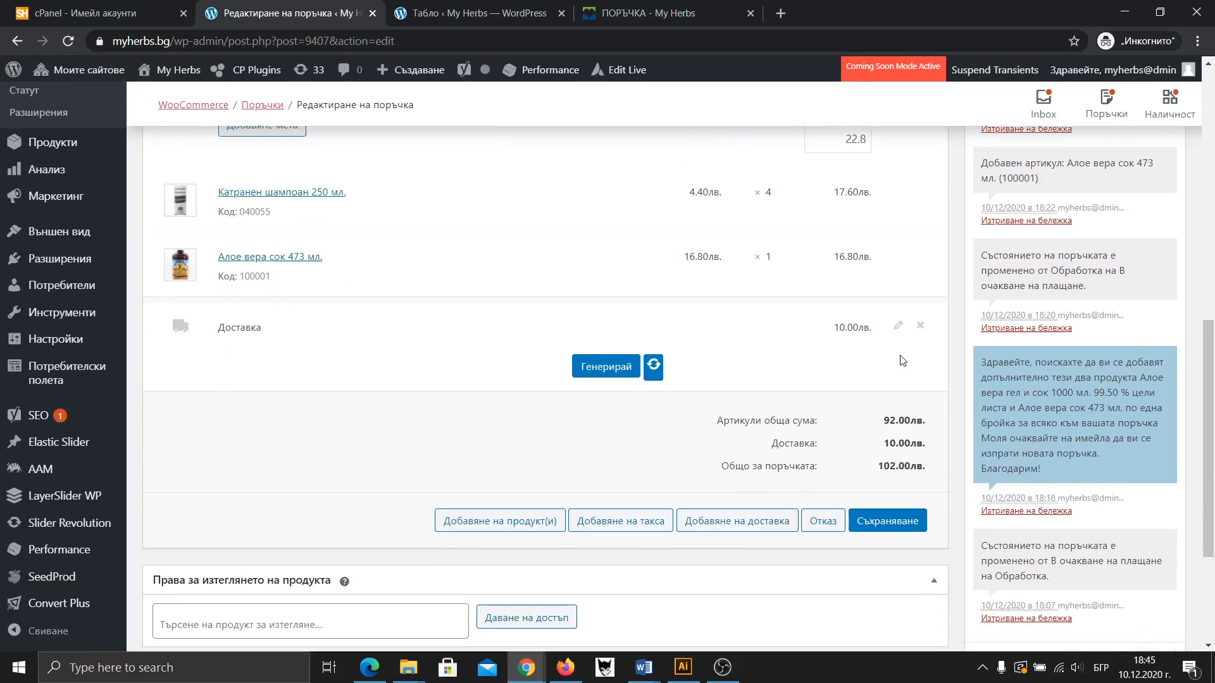
click(900, 513)
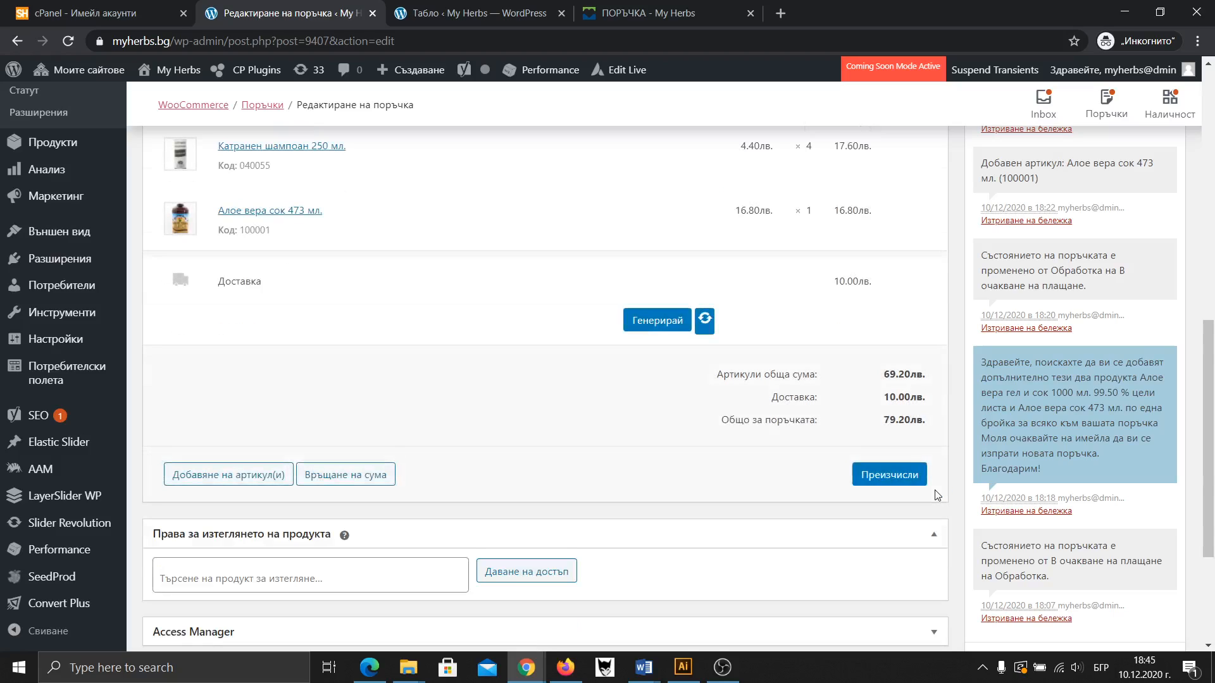
click(901, 480)
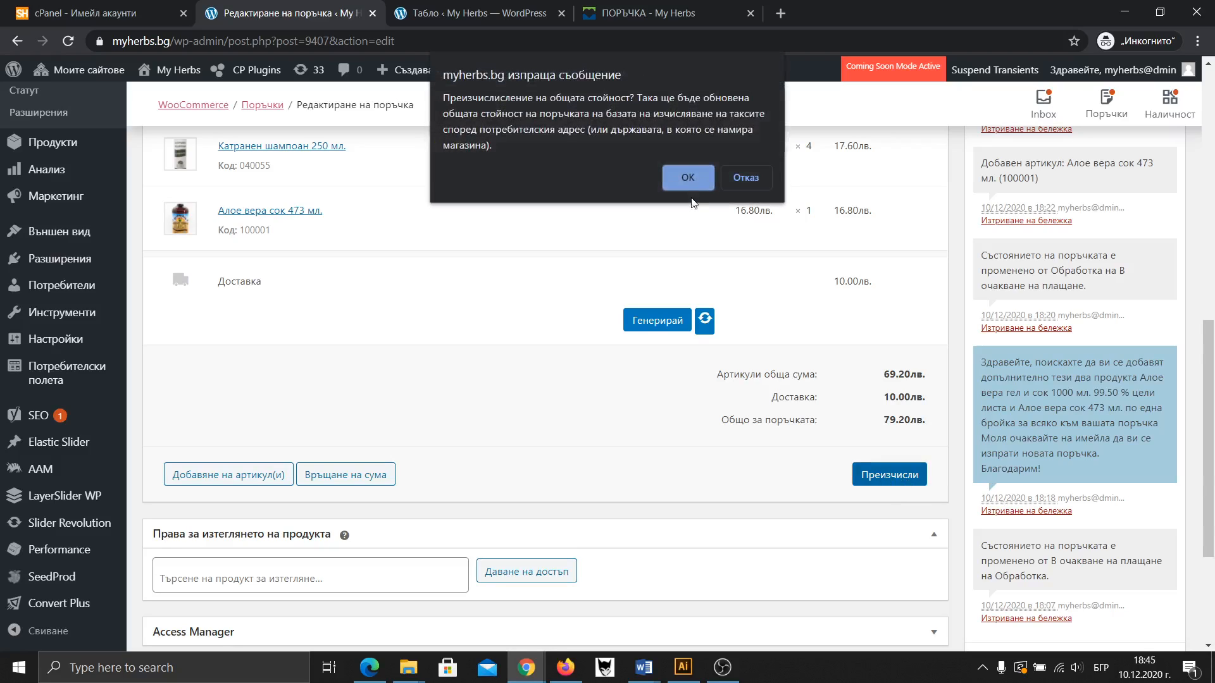
click(689, 182)
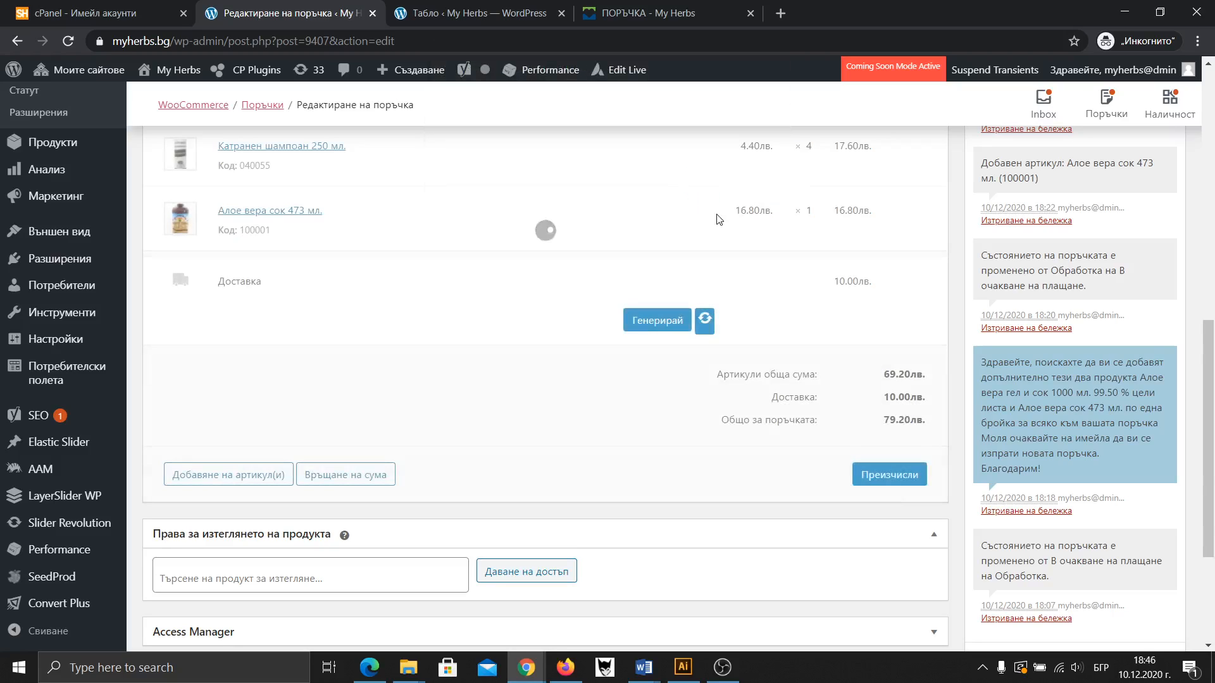
scroll(791, 317, up, 2)
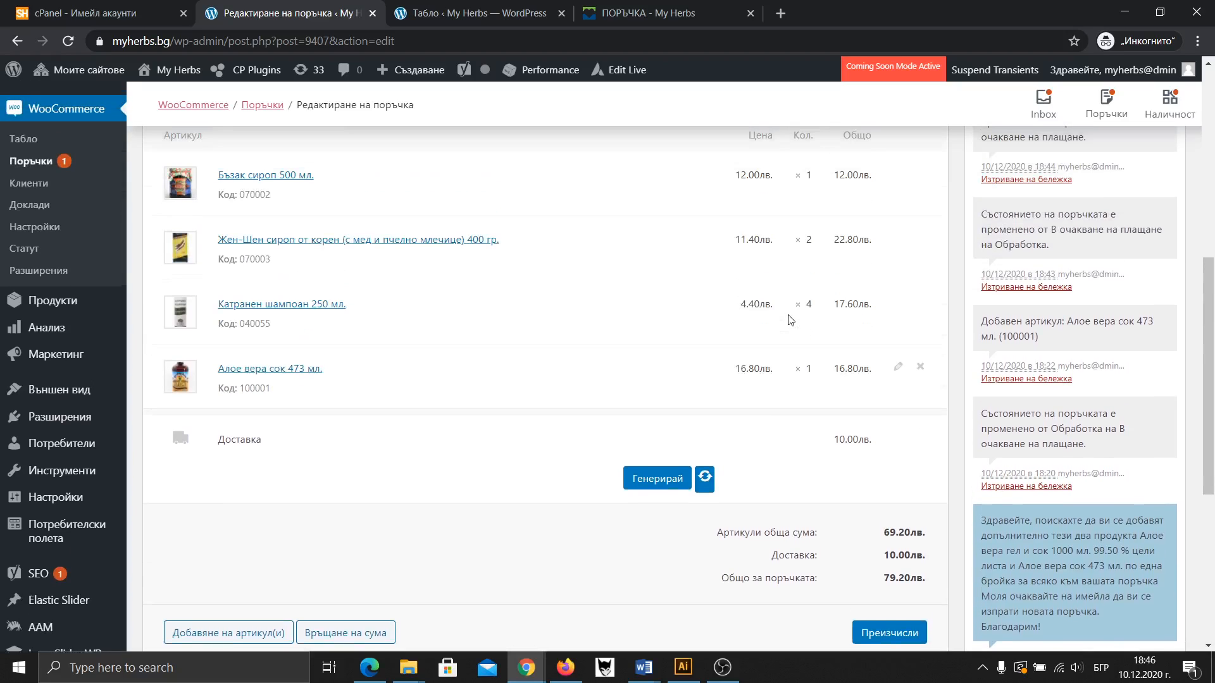
scroll(801, 316, up, 1)
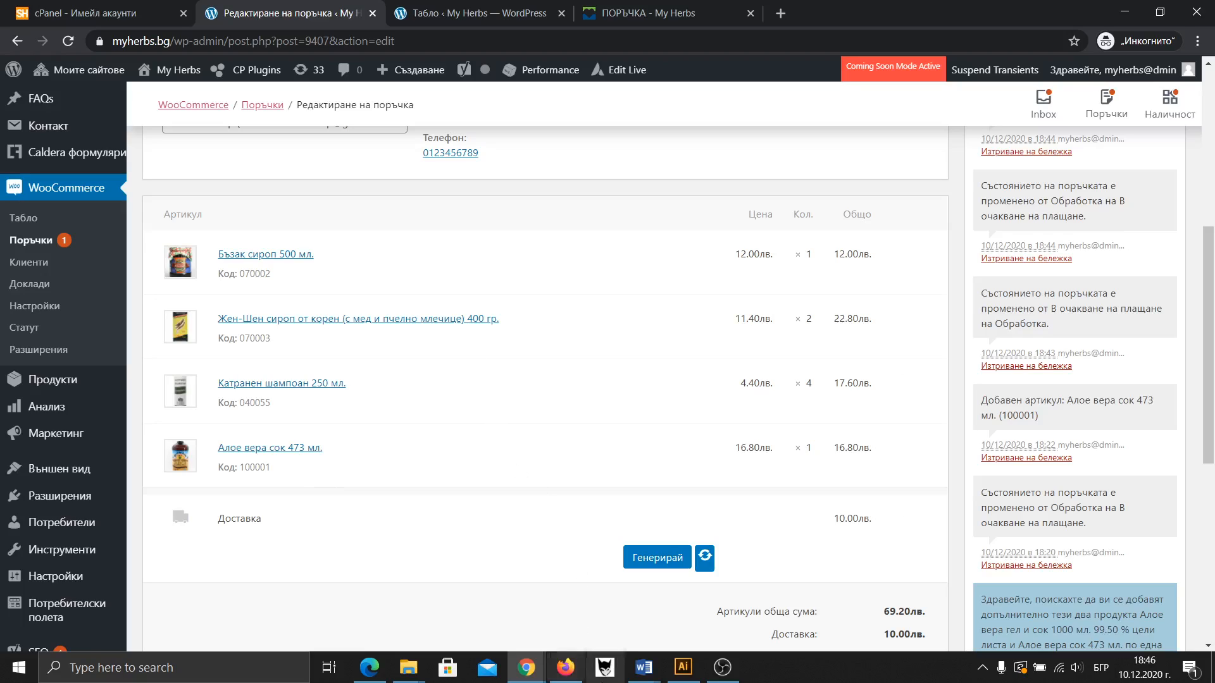
mouse_move(525, 667)
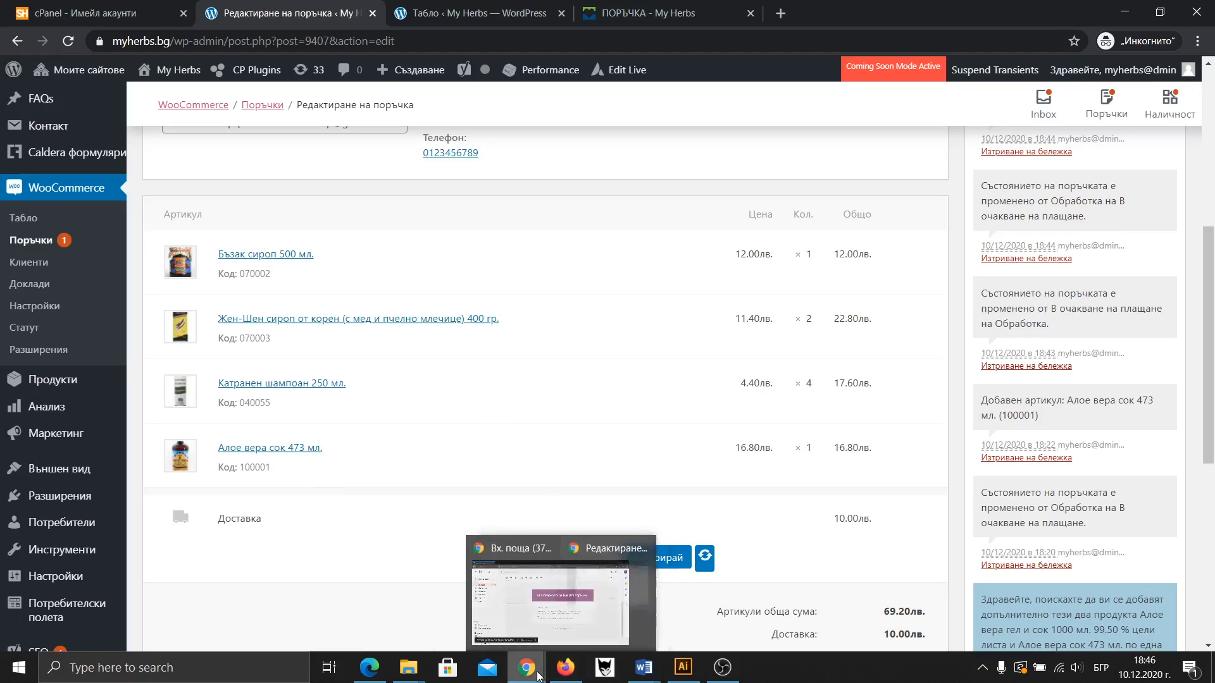
Review the checkout summary: Жен-Шен syrup ×4, Econt delivery 9.66 лв., total 101.66 лв
click(639, 12)
scroll(658, 250, up, 6)
scroll(938, 263, up, 6)
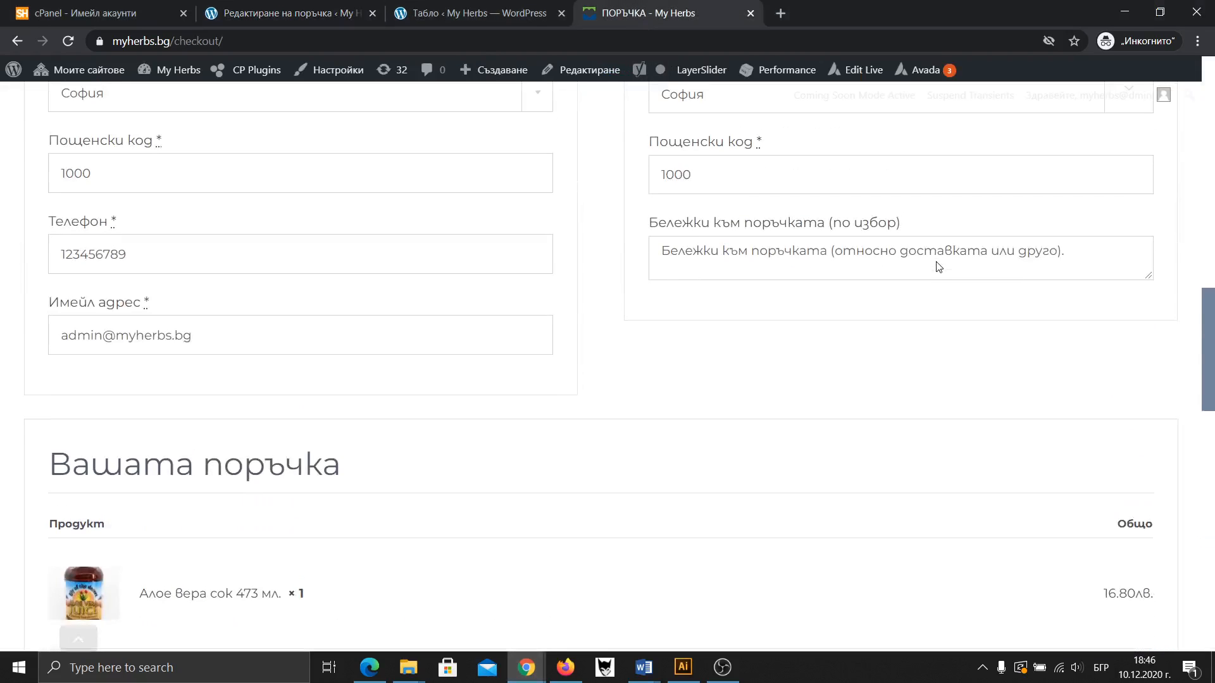
scroll(588, 312, up, 12)
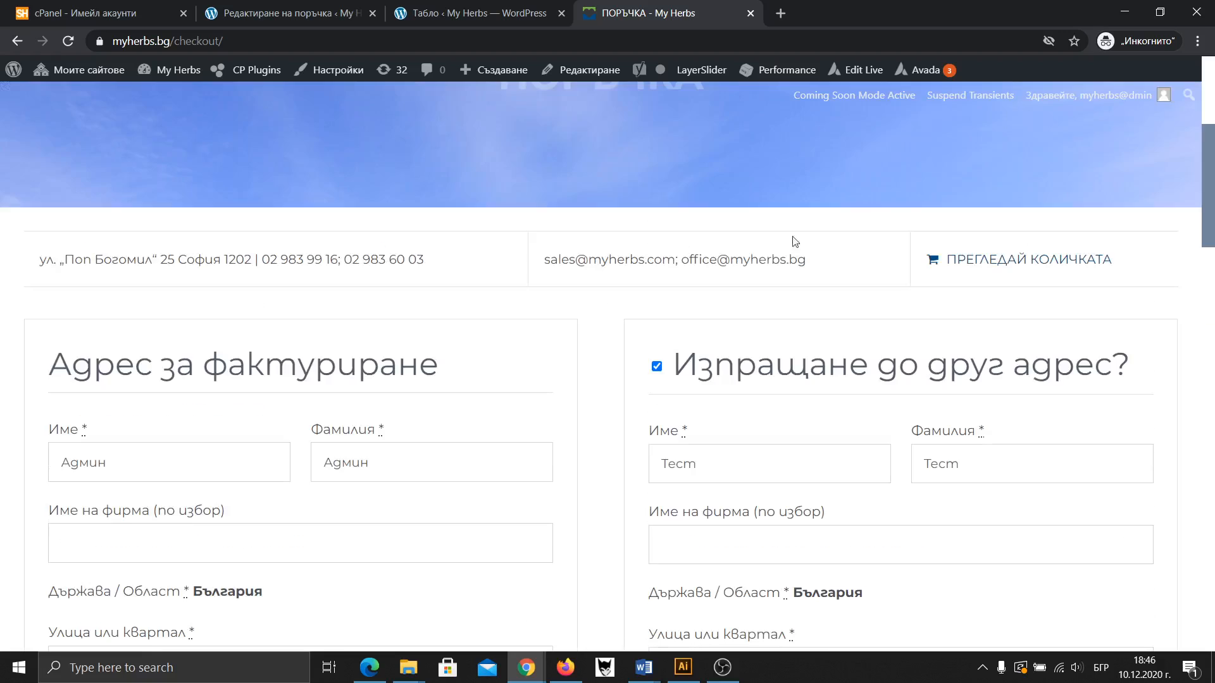
scroll(871, 140, up, 3)
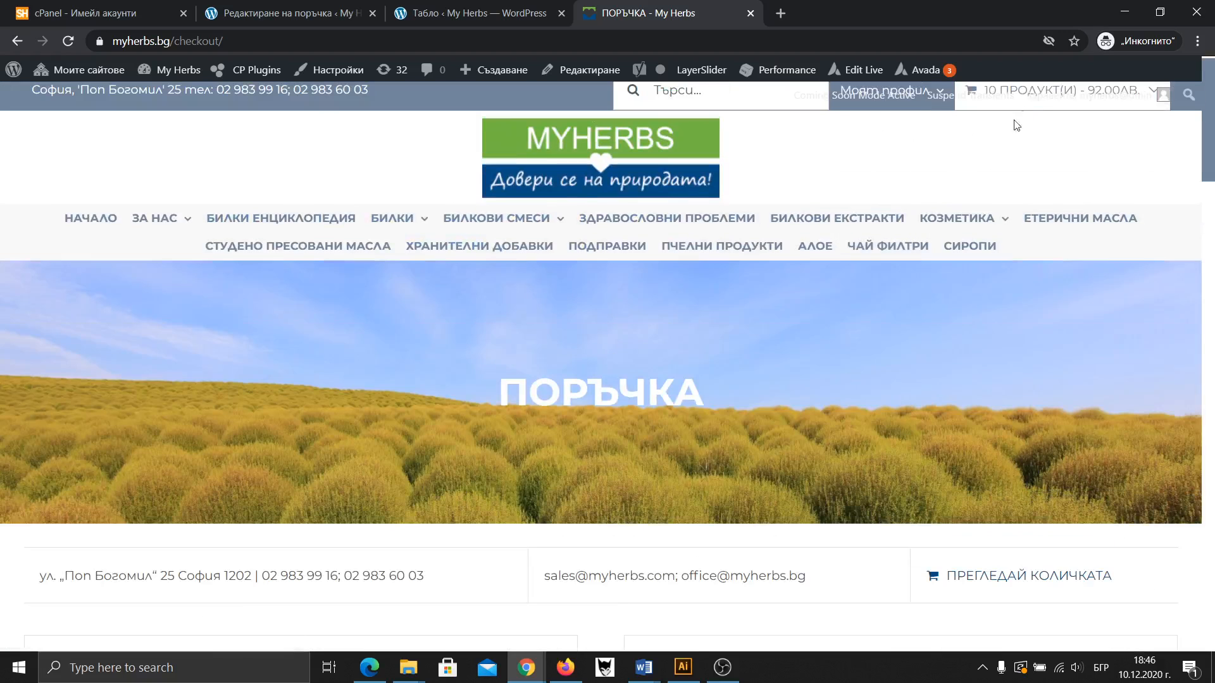
mouse_move(928, 288)
scroll(773, 409, down, 5)
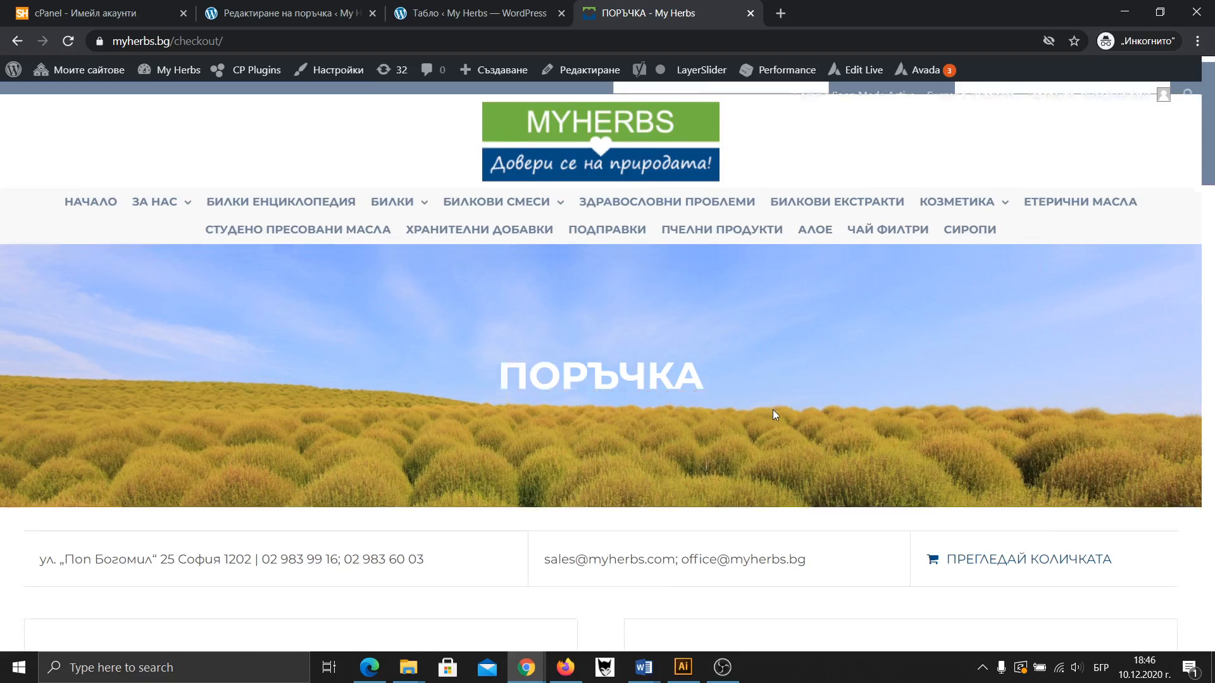
scroll(727, 412, down, 15)
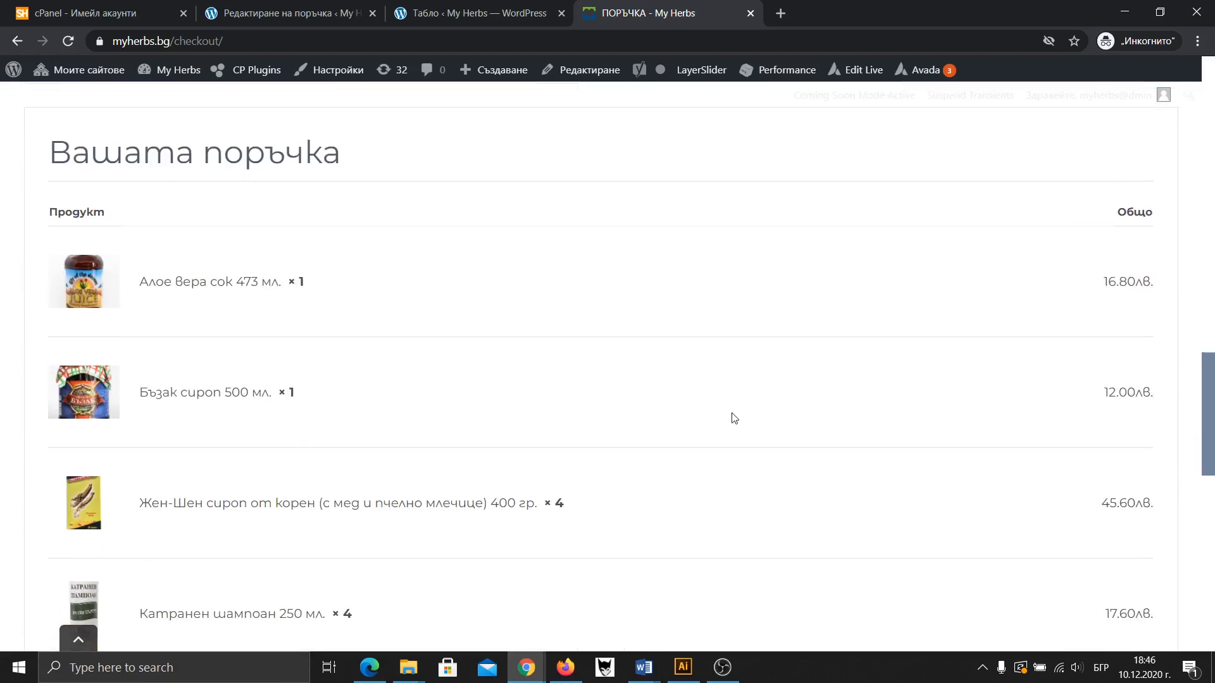
scroll(859, 421, down, 6)
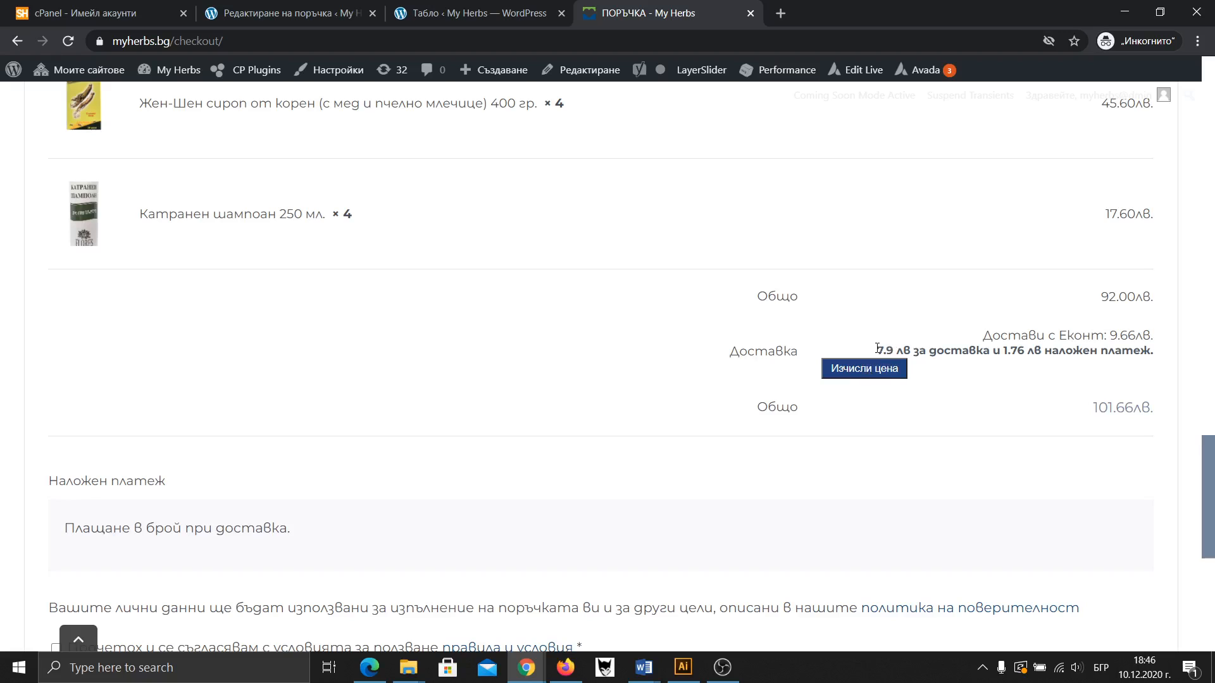
scroll(320, 331, up, 8)
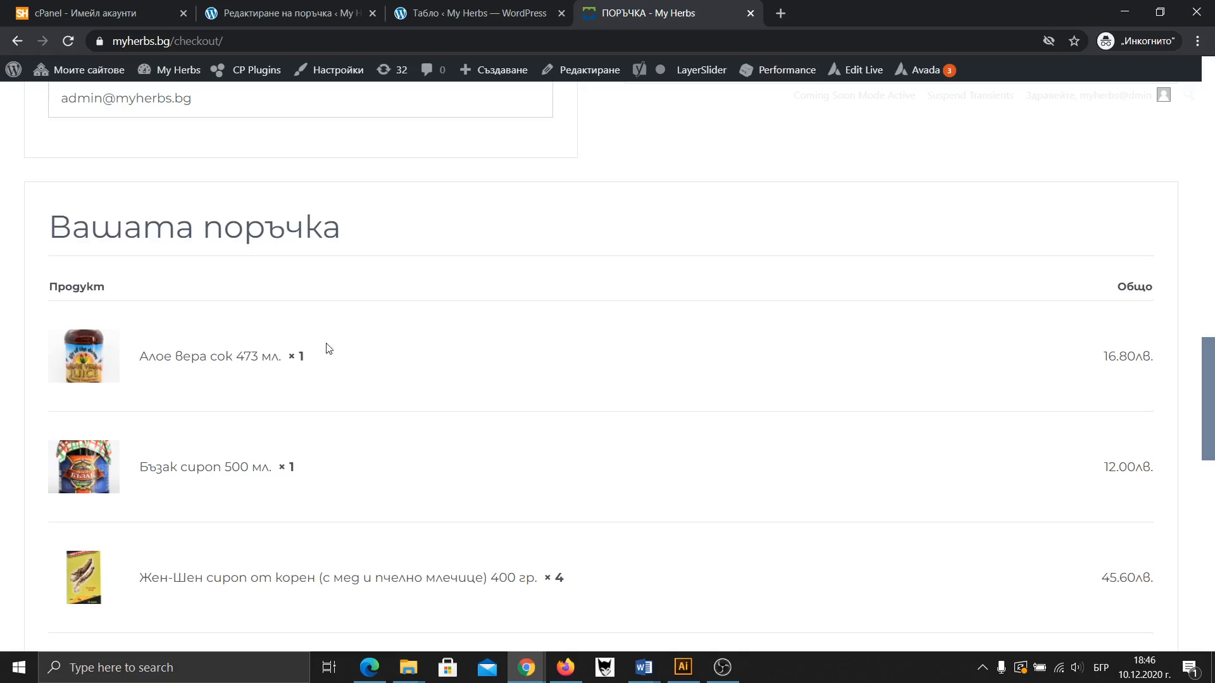
scroll(342, 351, down, 1)
scroll(375, 280, down, 2)
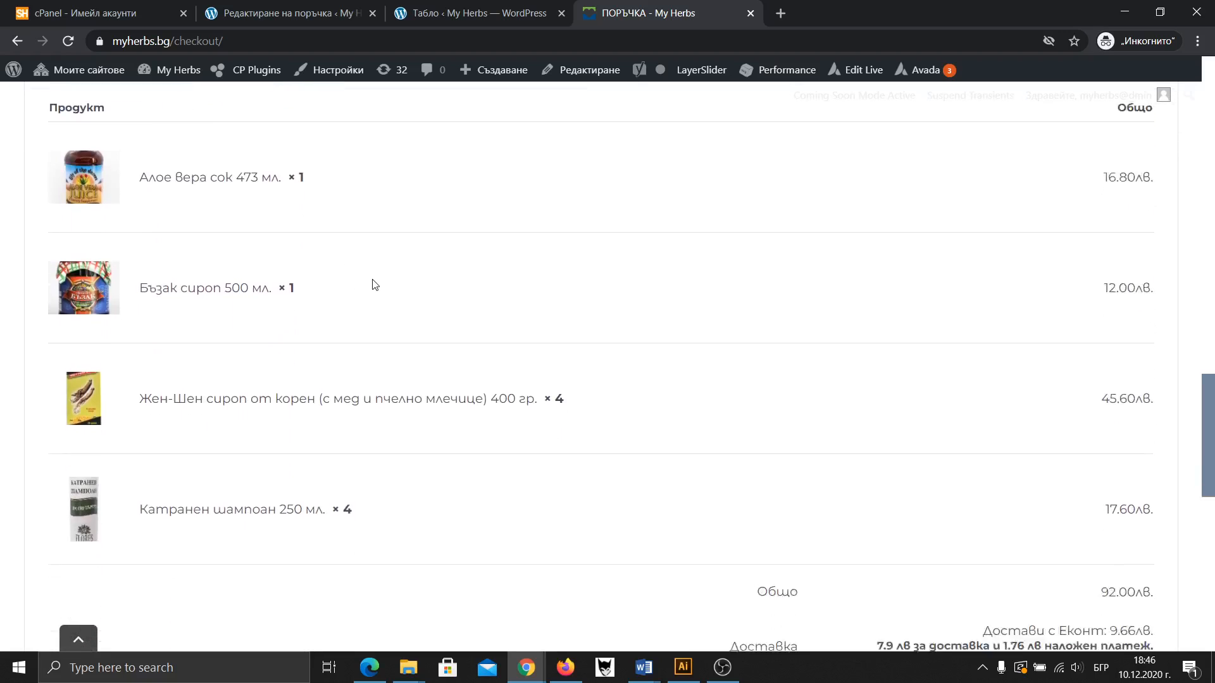
scroll(598, 339, up, 1)
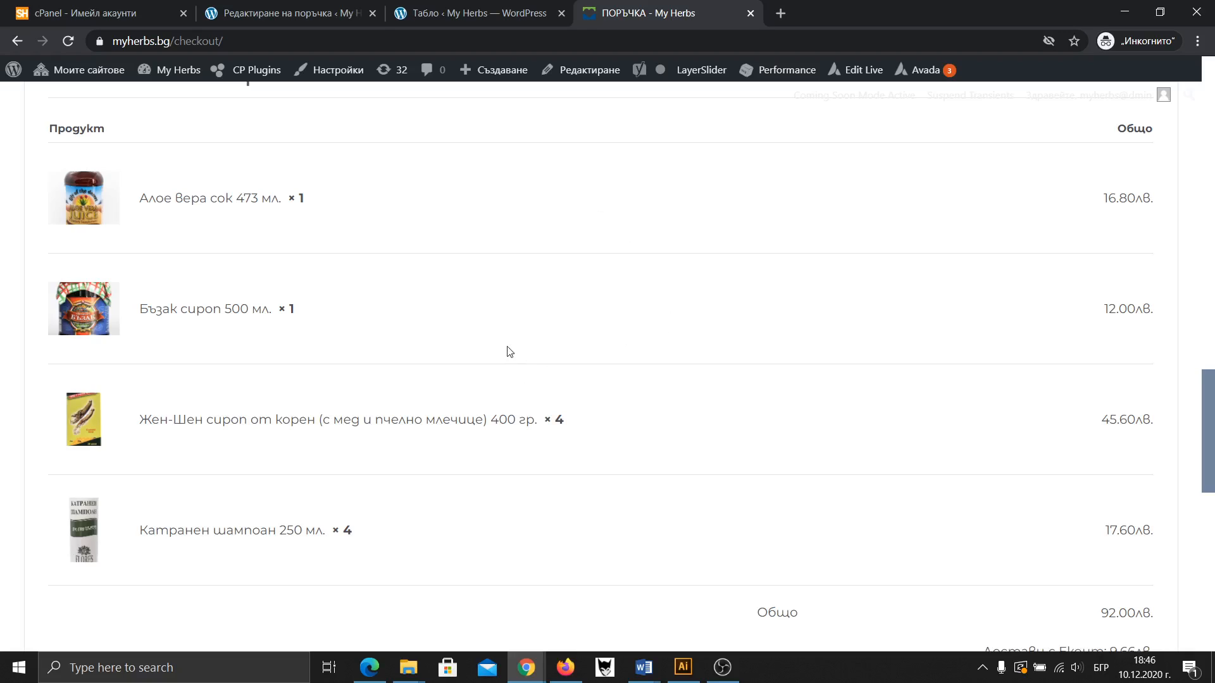
scroll(746, 361, down, 2)
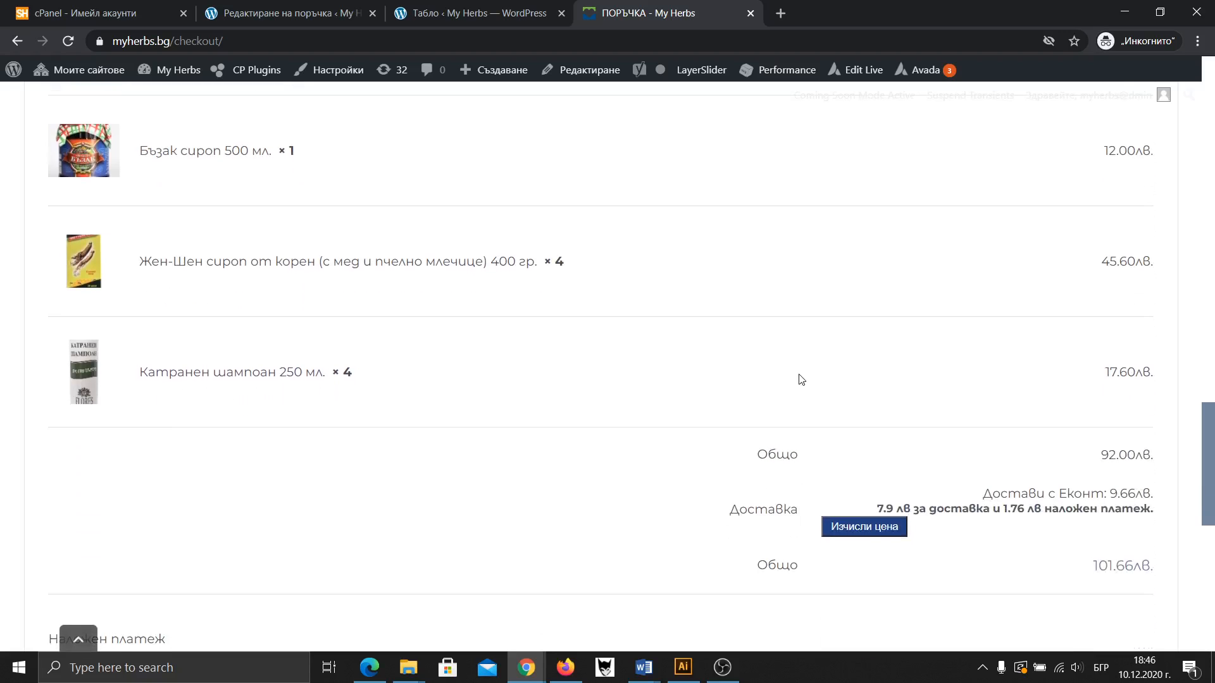